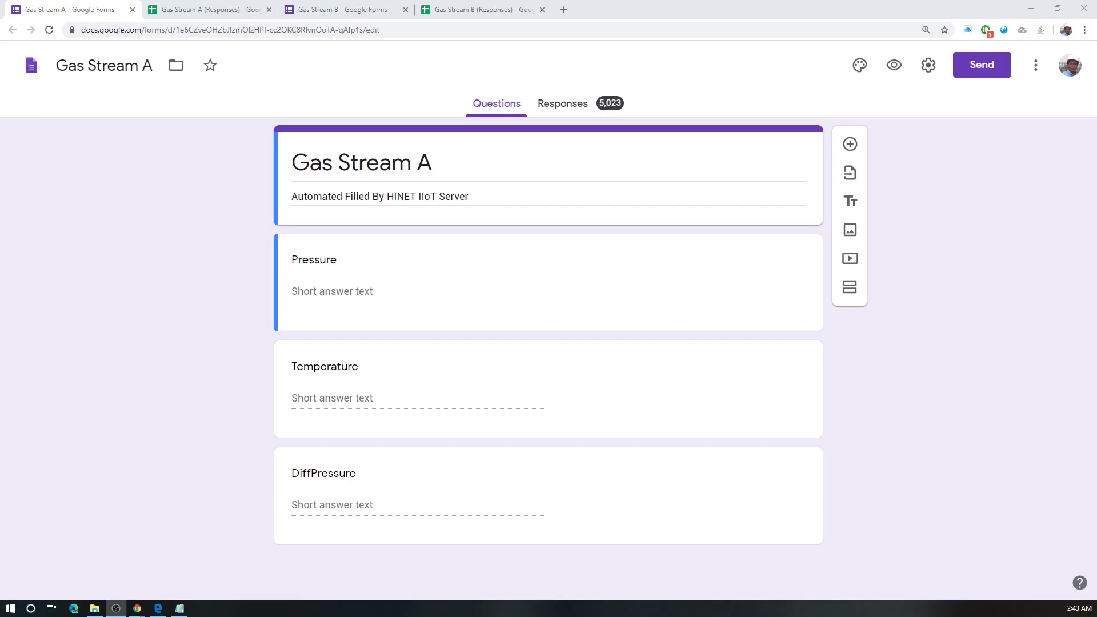
Step: Compare the questions of the Gas Stream A form with those of the Gas Stream B form
left_click(188, 195)
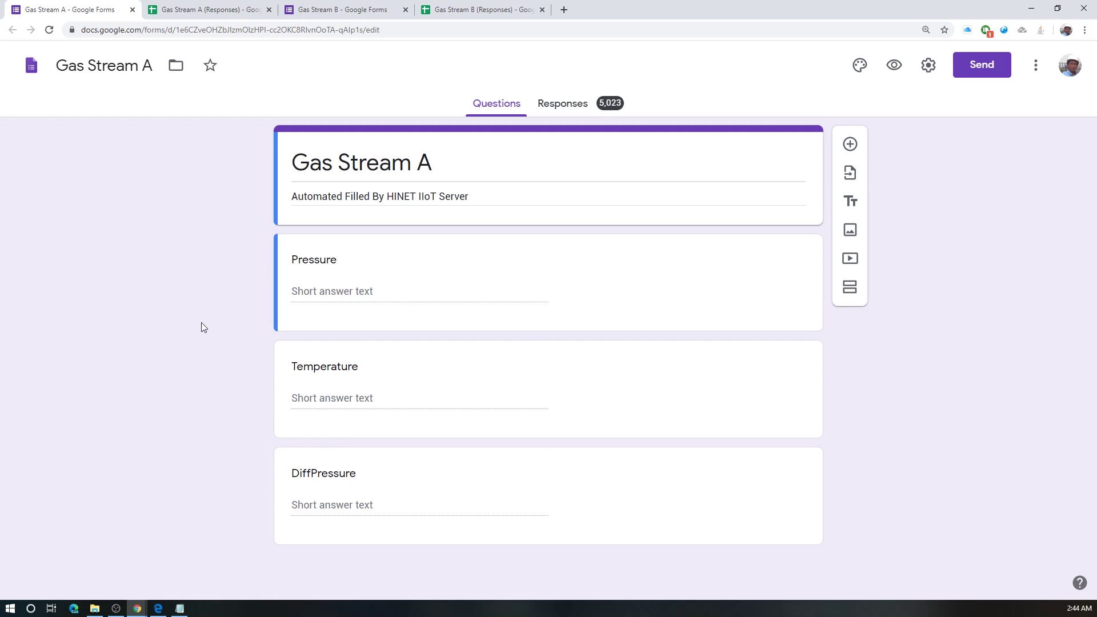
left_click(344, 15)
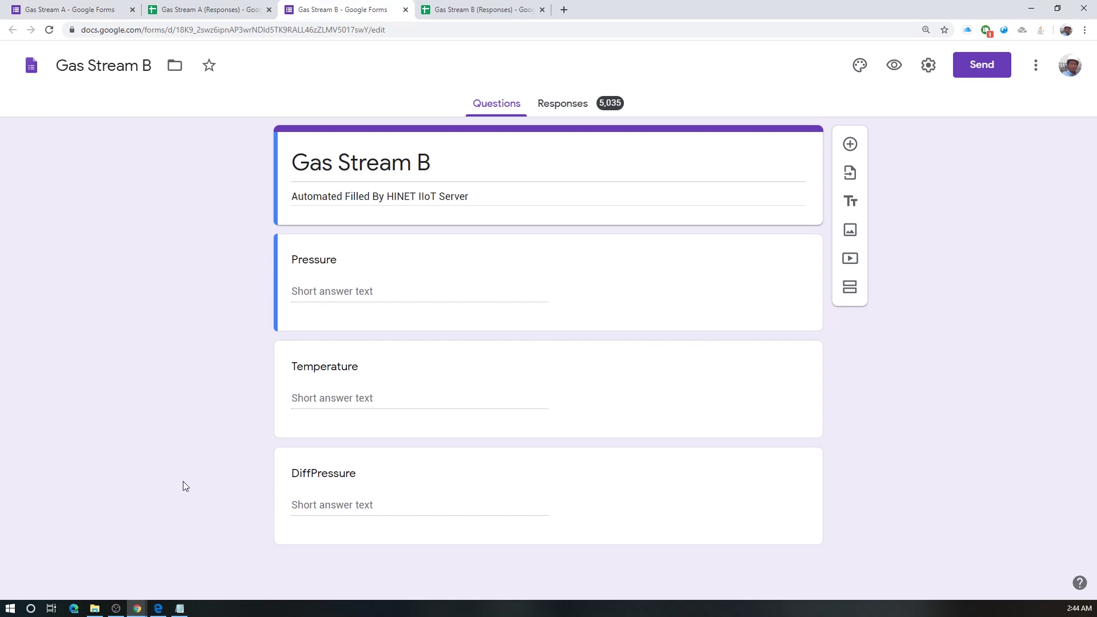
left_click(71, 11)
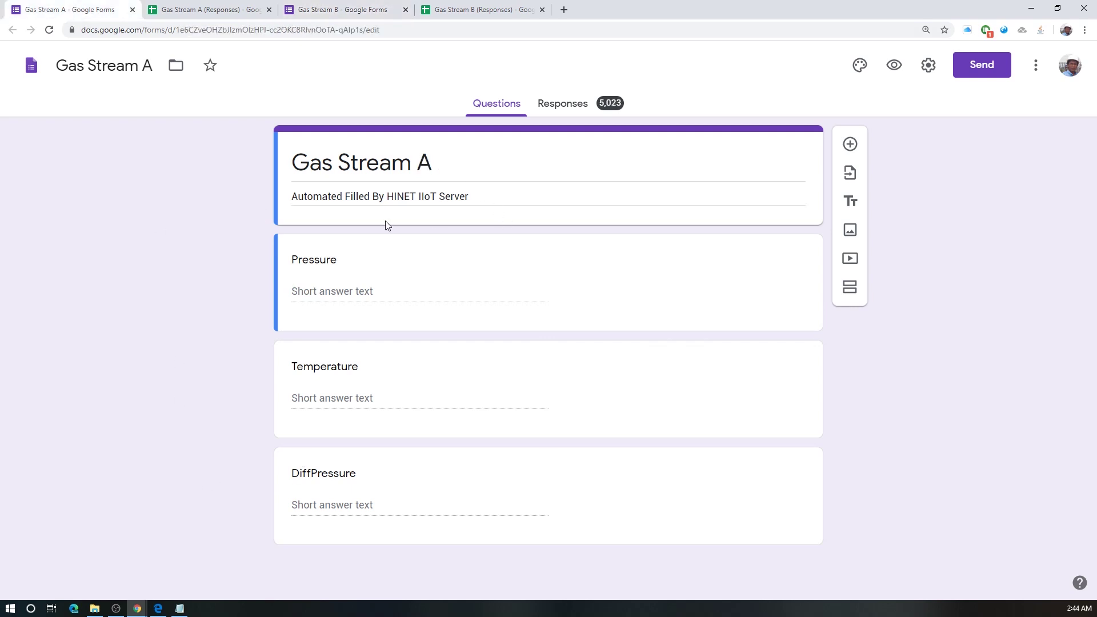
Step: Review the Gas Stream A form's responses and the available response options, including the response destination setting
left_click(567, 104)
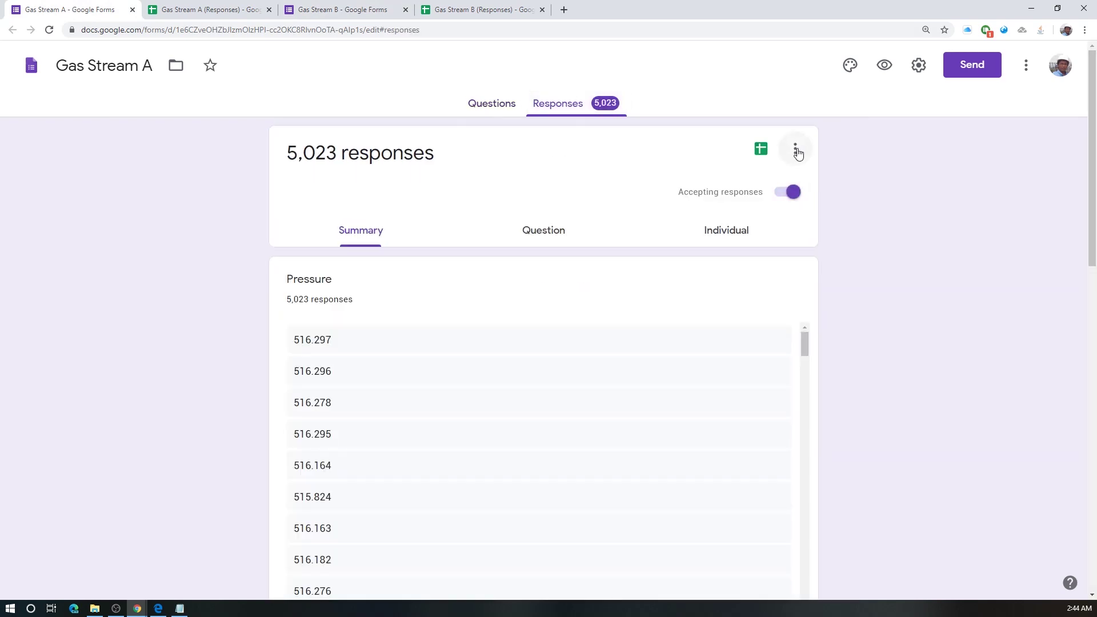
left_click(796, 149)
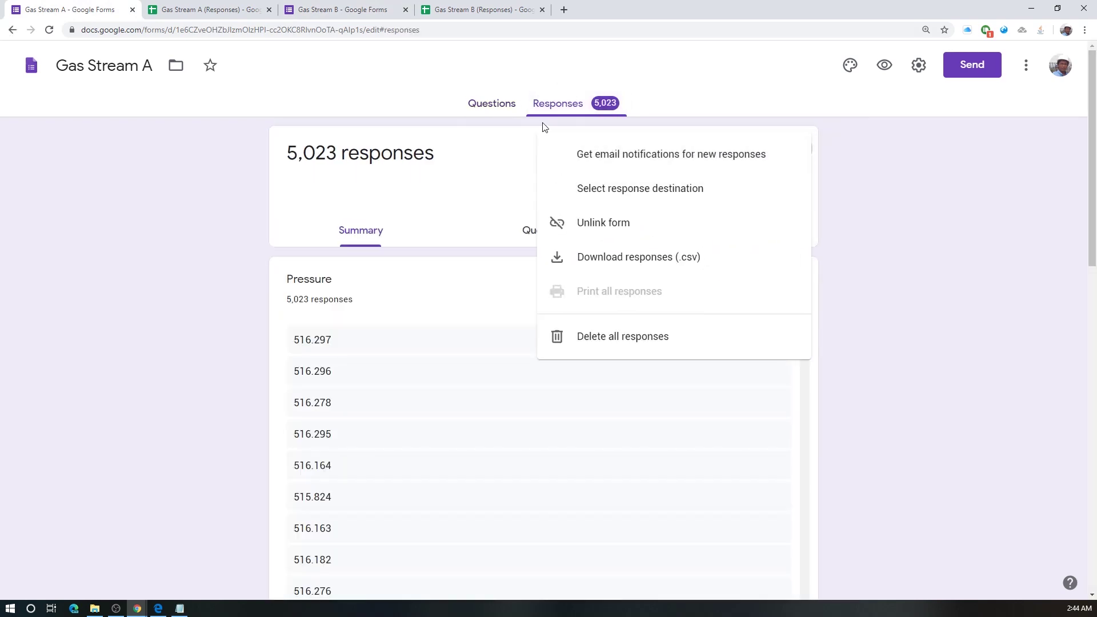
left_click(185, 188)
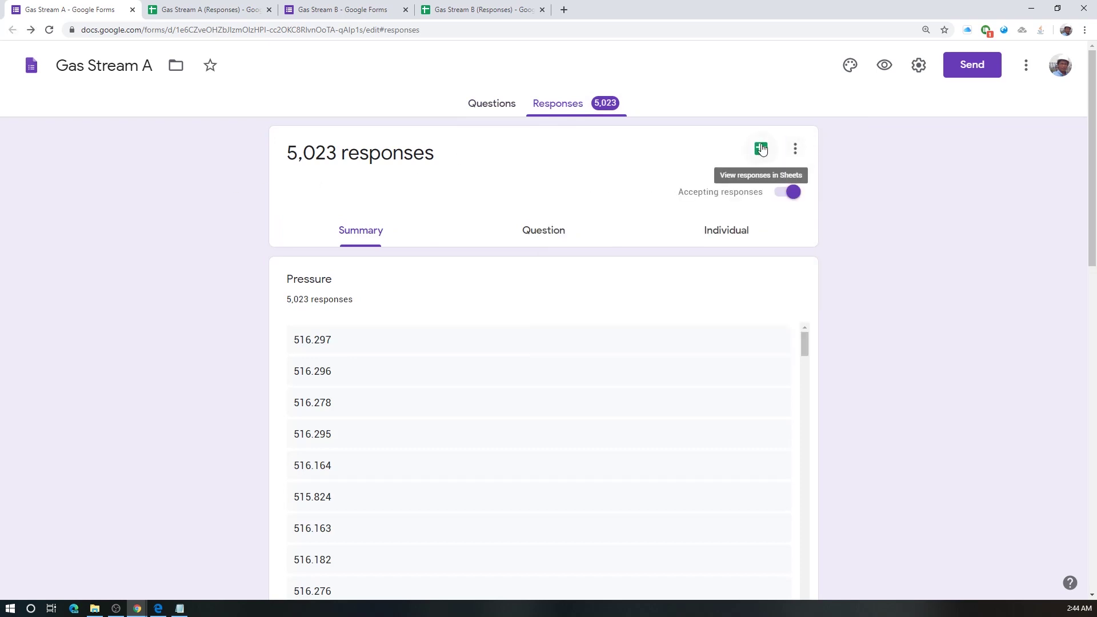
left_click(795, 148)
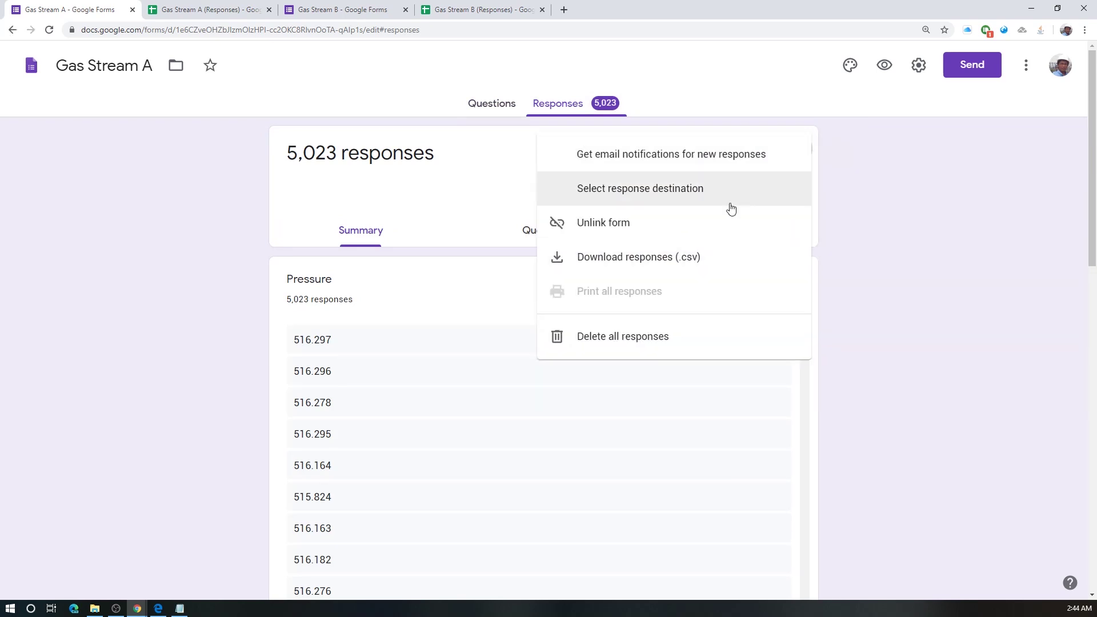
left_click(923, 220)
Step: Review the Gas Stream B form's responses and its available response options
left_click(359, 12)
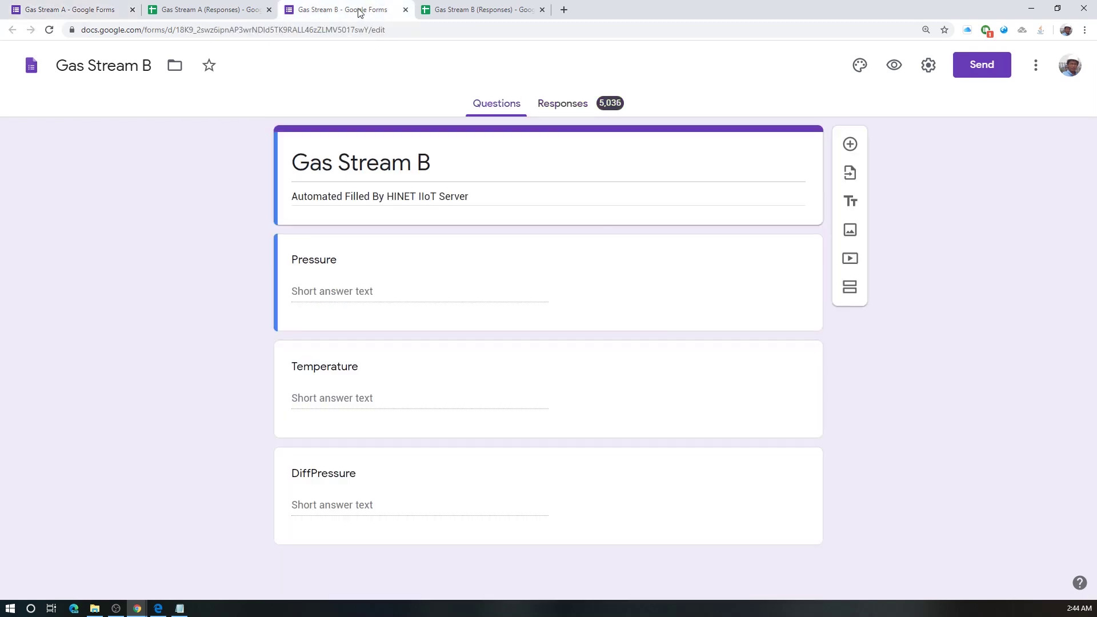
left_click(568, 107)
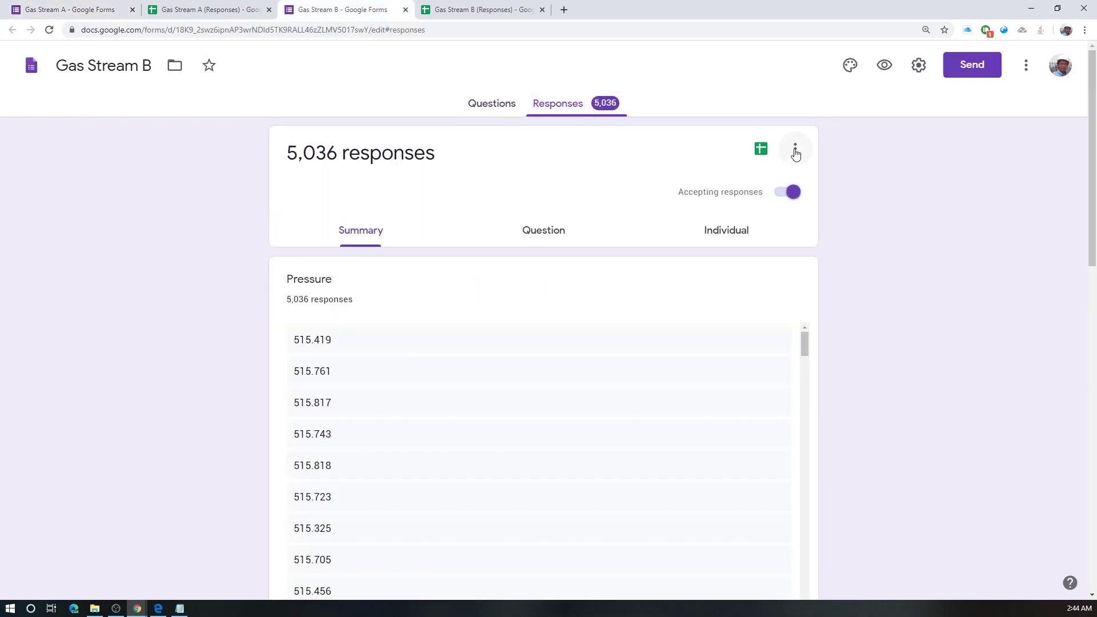
left_click(800, 149)
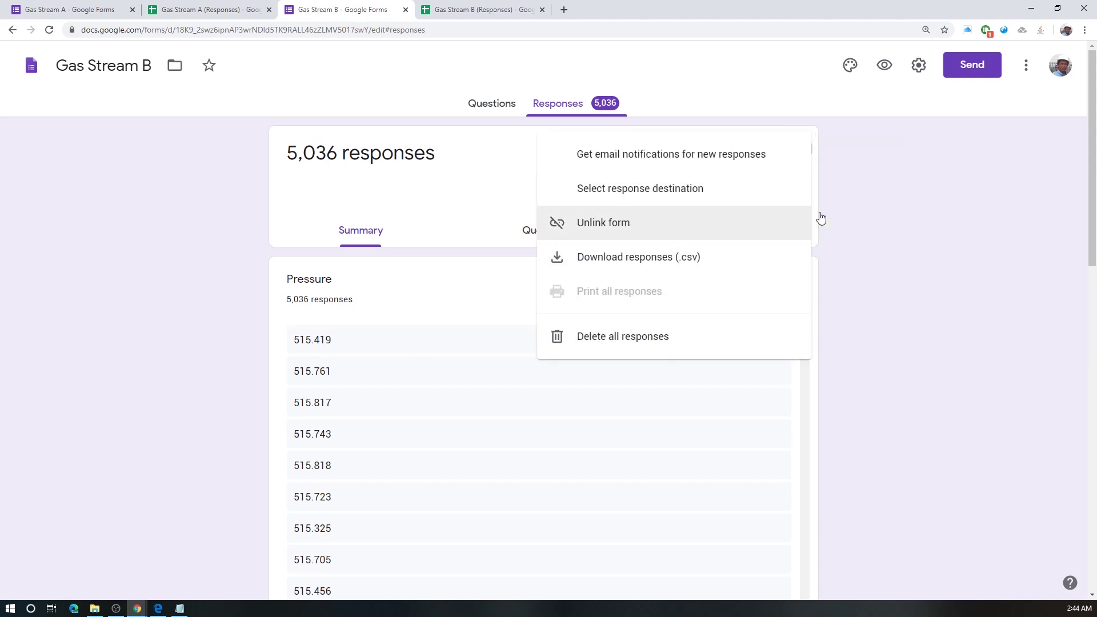
left_click(883, 219)
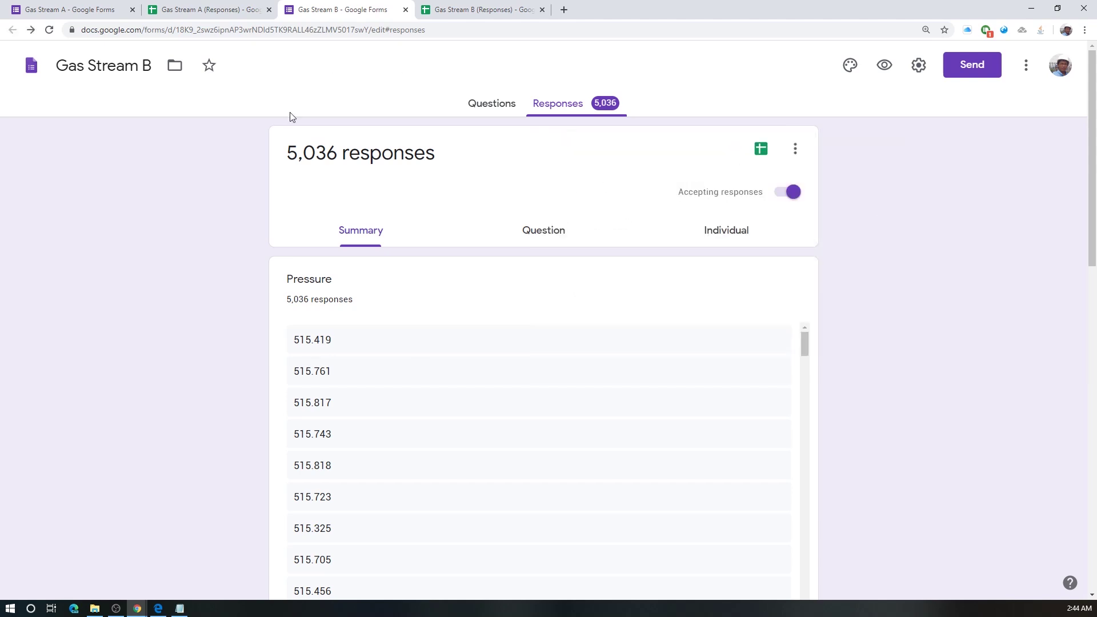
Step: Return both the Gas Stream A and Gas Stream B forms to their question lists
left_click(46, 14)
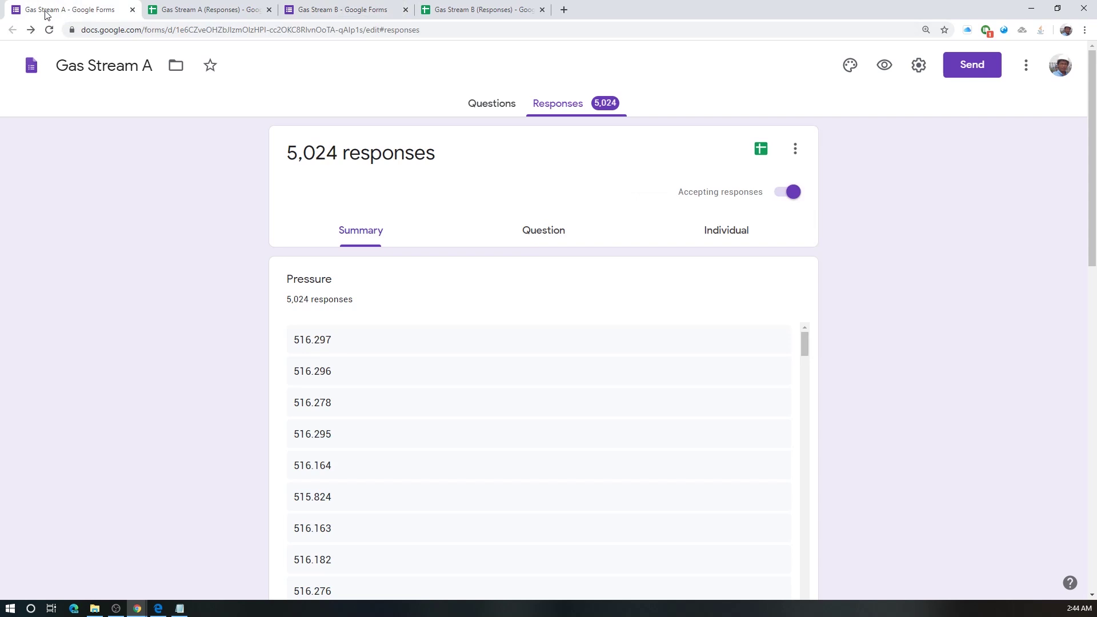
left_click(497, 103)
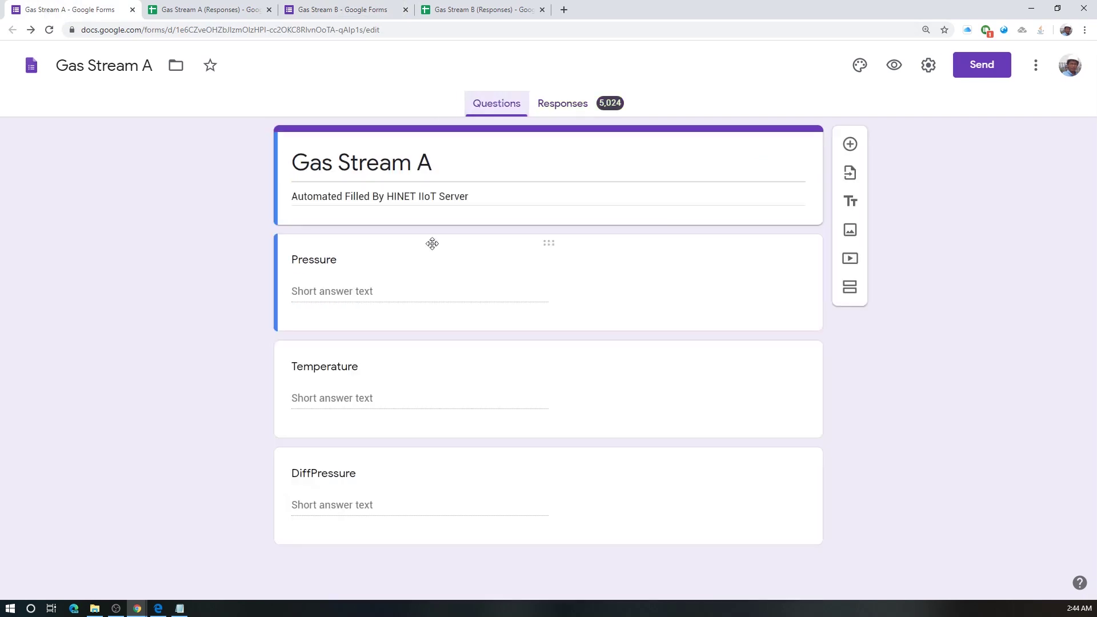
left_click(377, 10)
left_click(468, 104)
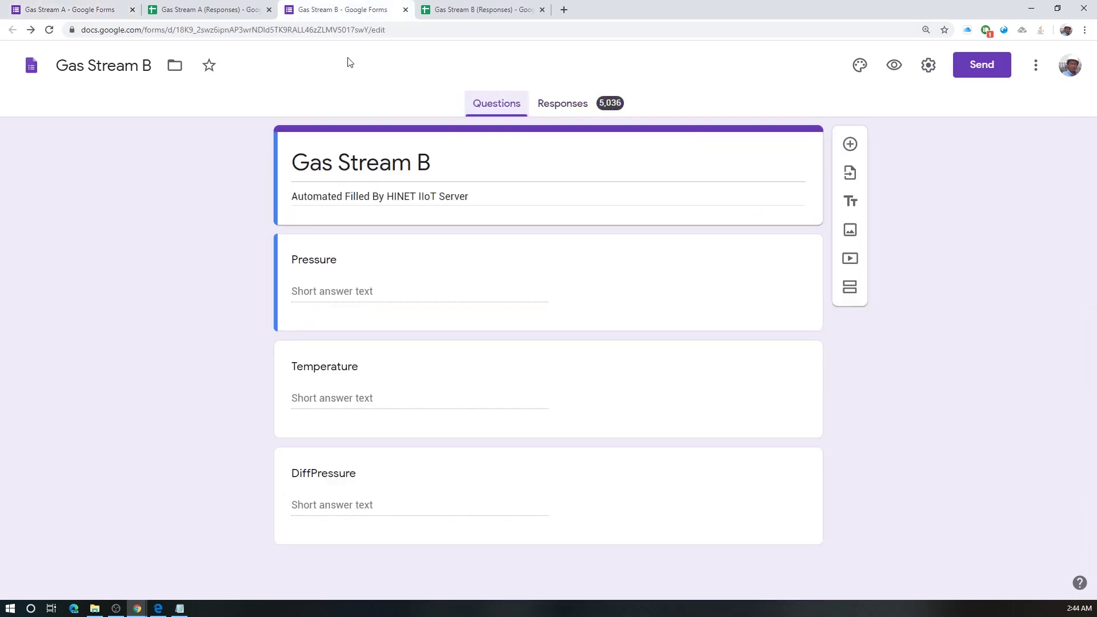
Step: Examine the logged rows in the Gas Stream A responses spreadsheet and compare its columns with the form's questions
left_click(212, 12)
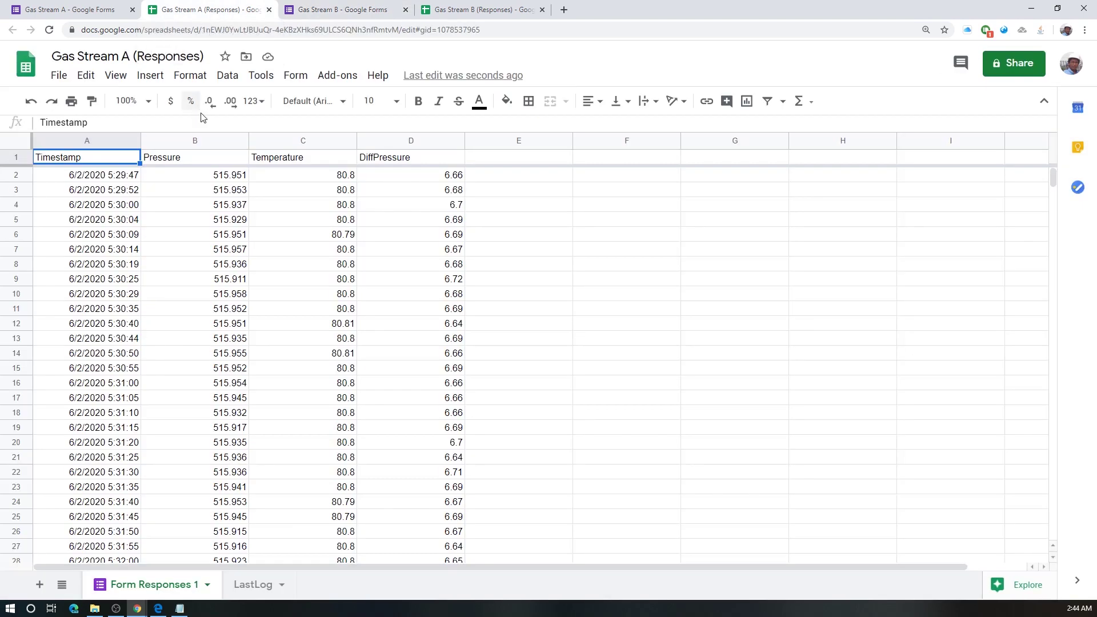
left_click(95, 176)
scroll(106, 212, "down", 6)
scroll(105, 216, "up", 5)
scroll(104, 216, "up", 1)
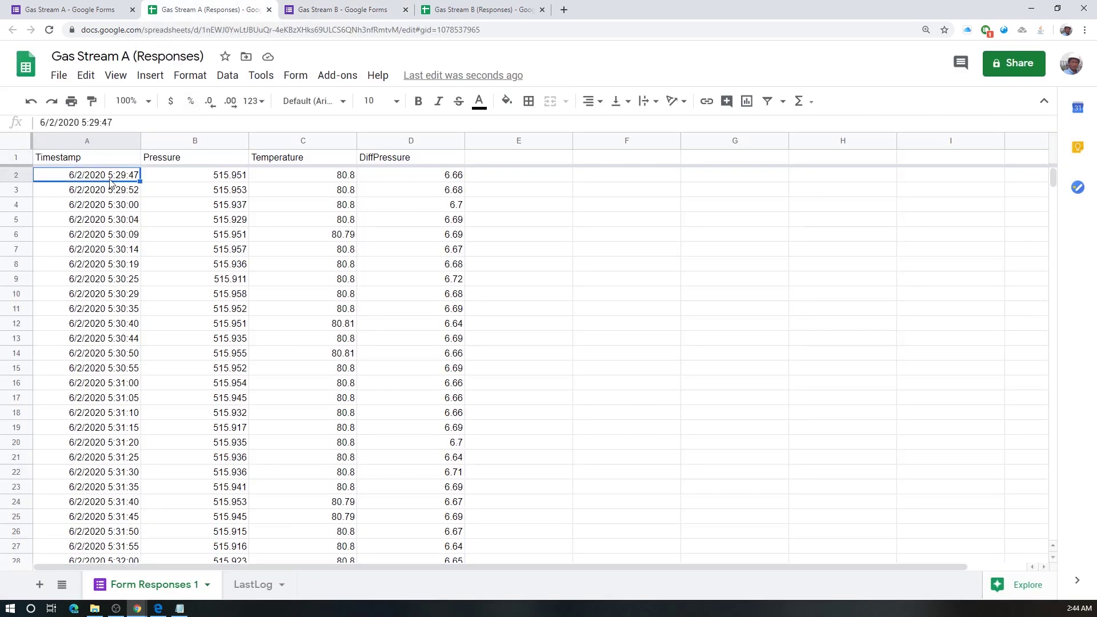
left_click(69, 9)
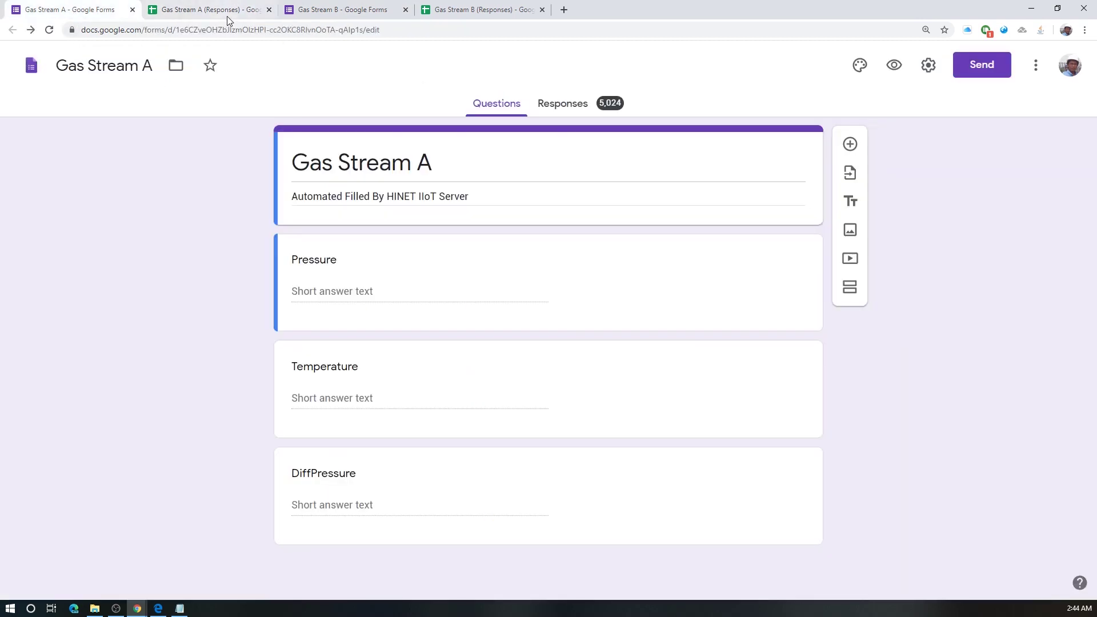
left_click(206, 9)
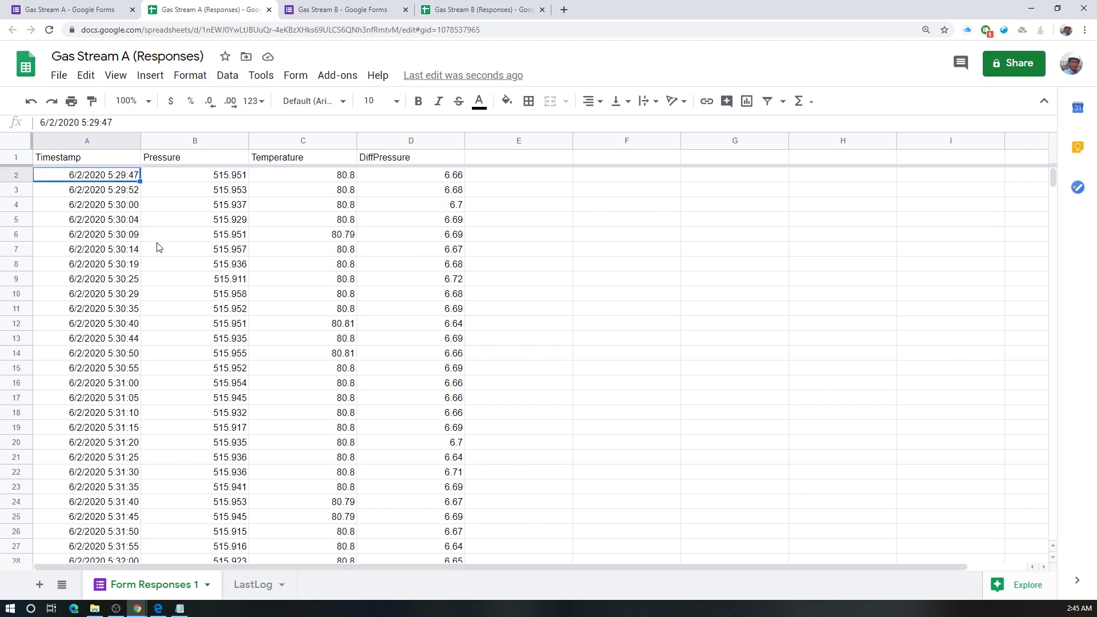
Step: Compare the Gas Stream A spreadsheet's LastLog sheet with Form Responses 1 and inspect the timestamp formula in A2
left_click(255, 588)
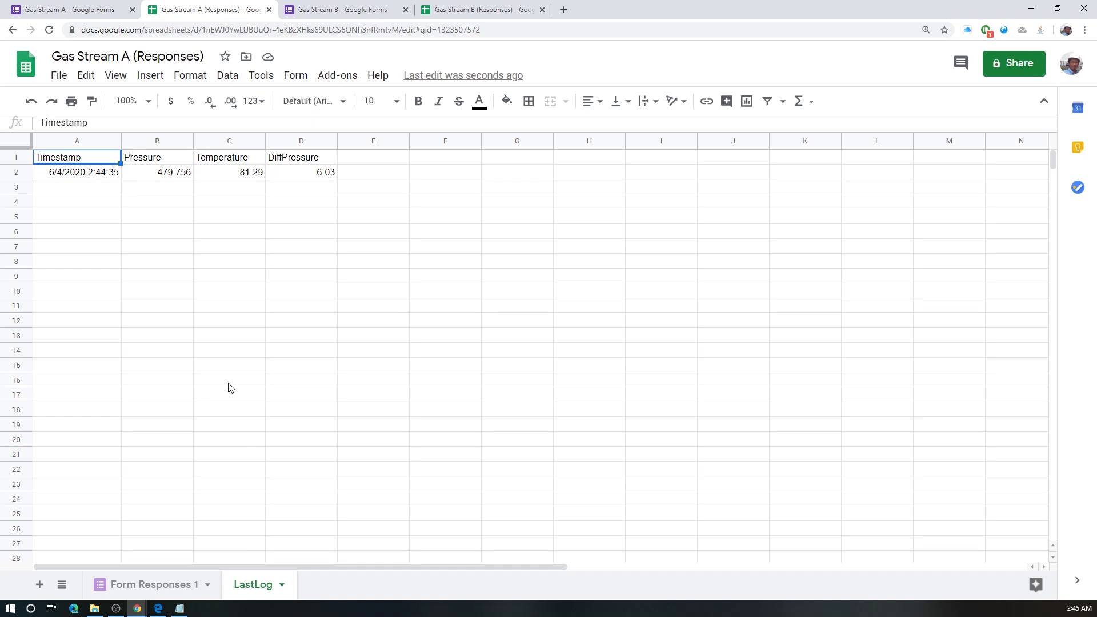
left_click(152, 588)
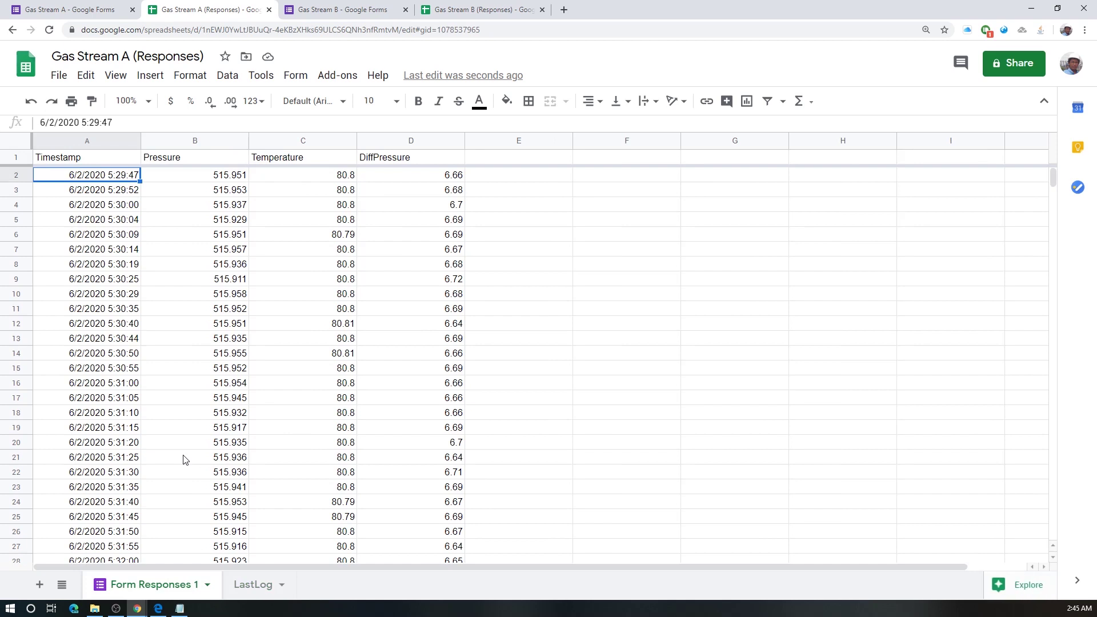
left_click(252, 586)
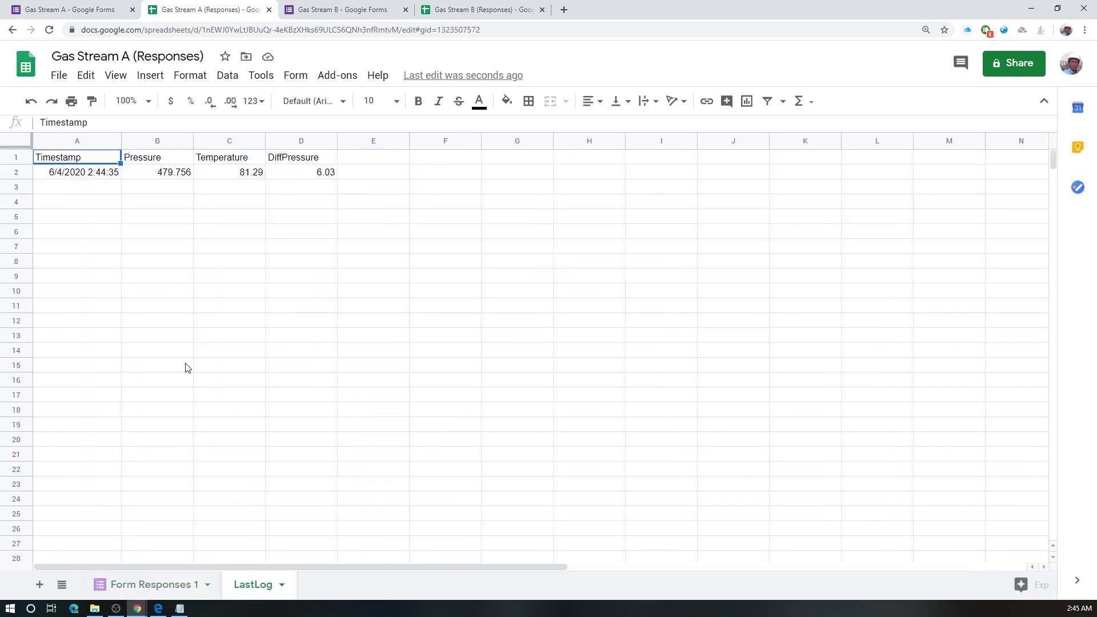
left_click(82, 178)
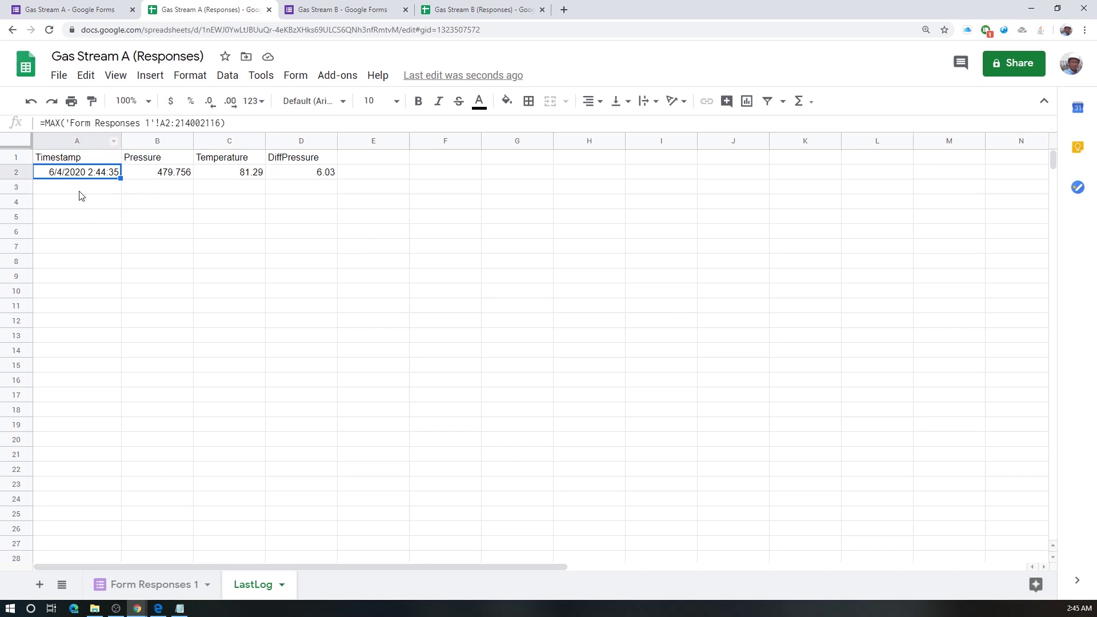
left_click(134, 584)
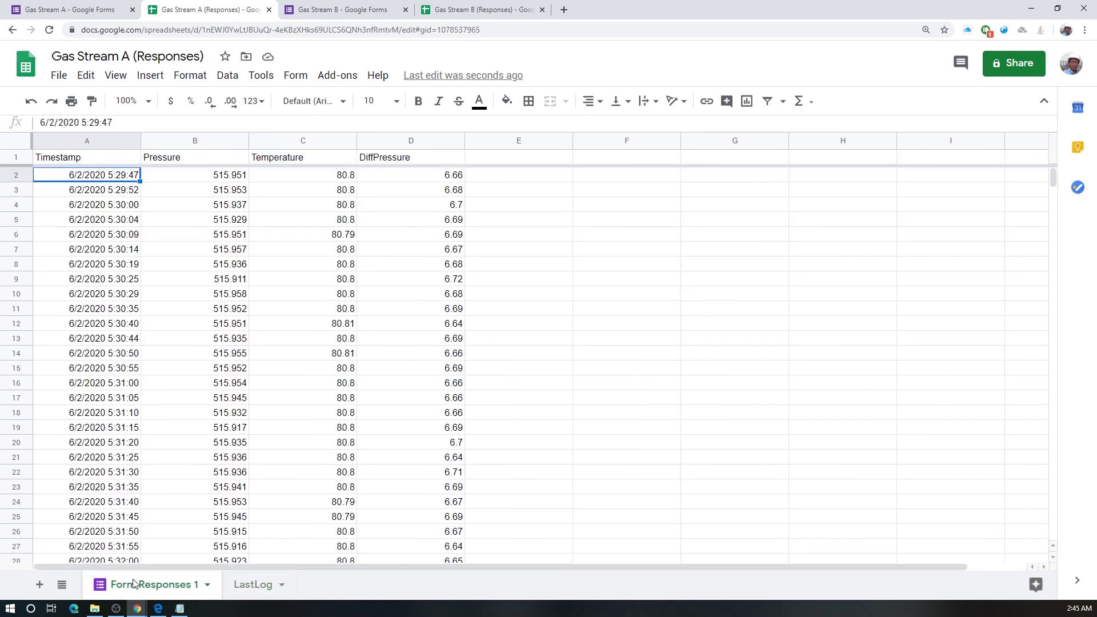
left_click(244, 585)
left_click(106, 282)
left_click(98, 174)
left_click(79, 200)
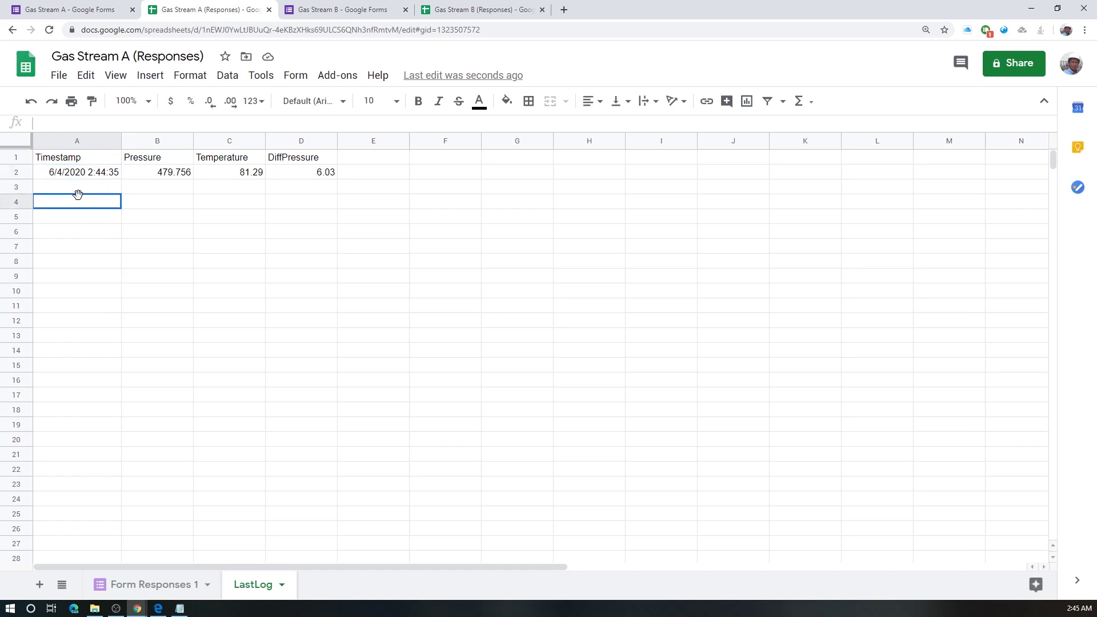
Step: Inspect the lookup formulas for Pressure, Temperature and DiffPressure in B2, C2 and D2 of the LastLog sheet
left_click(152, 177)
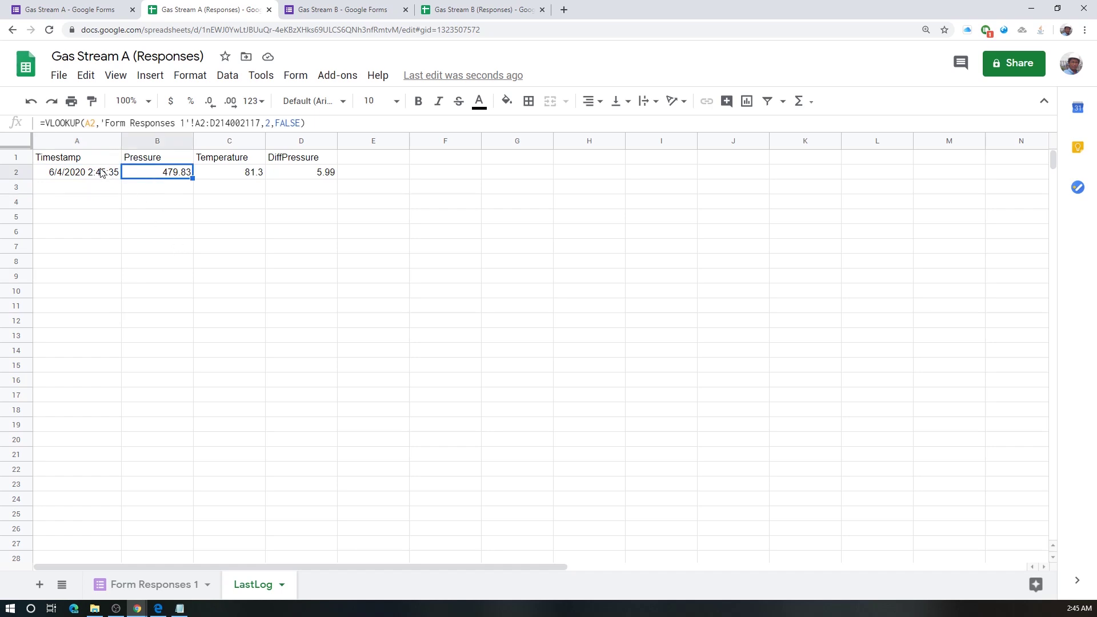
left_click(97, 220)
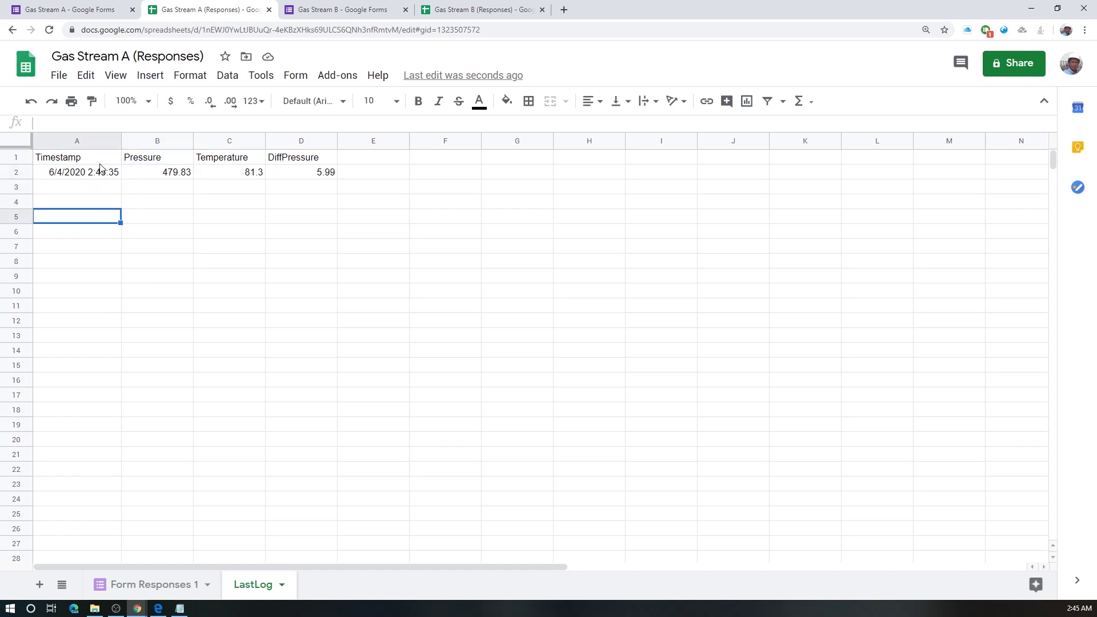
left_click(100, 163)
left_click(150, 174)
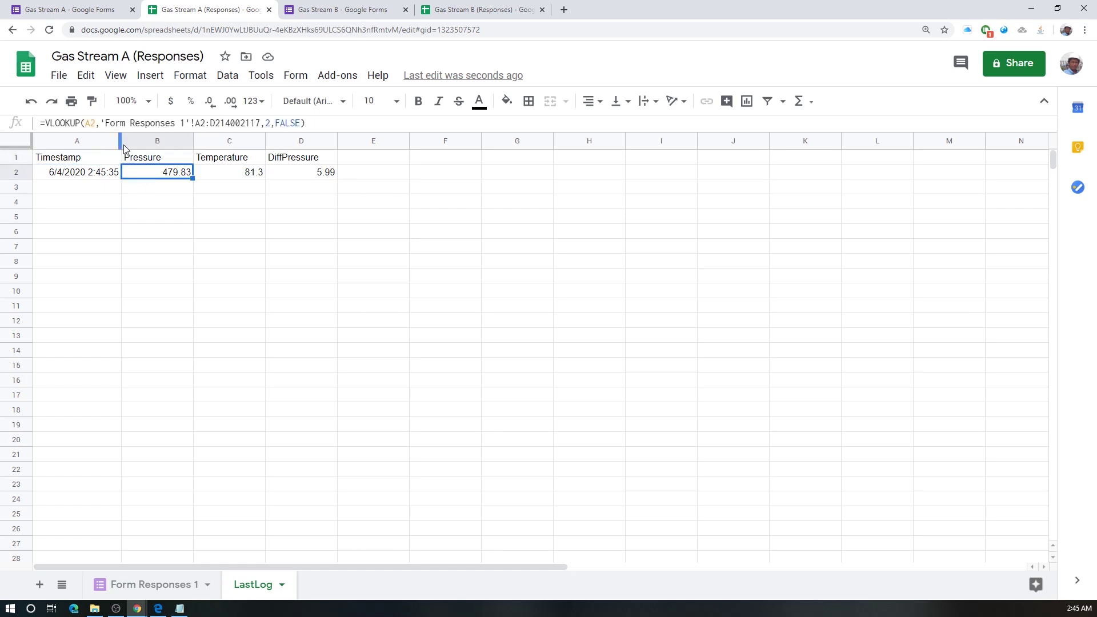
left_click(218, 174)
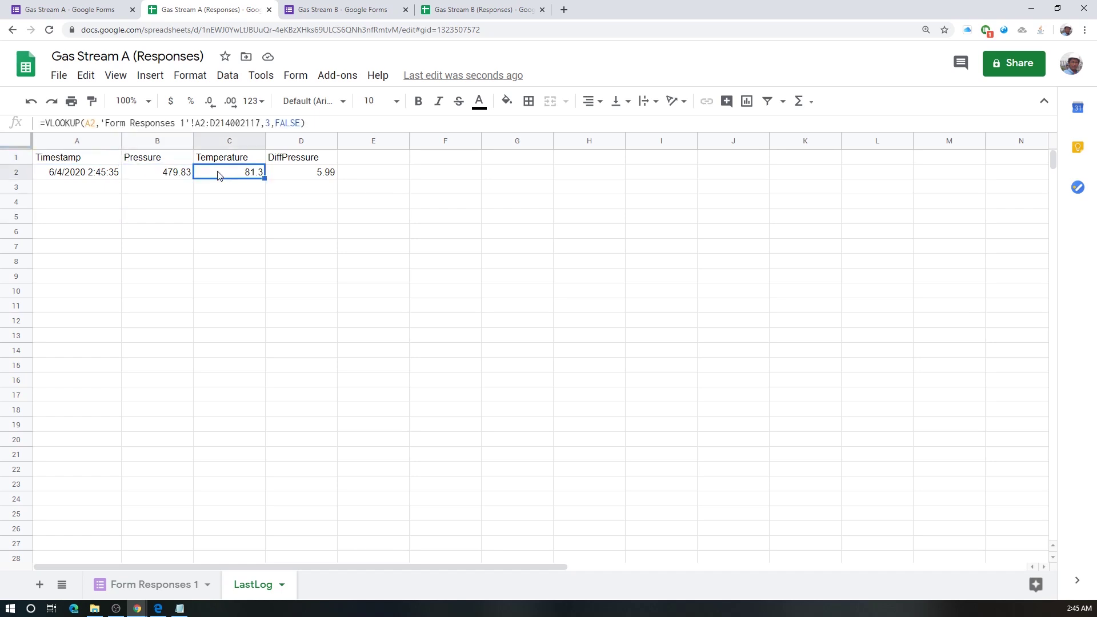
left_click(316, 177)
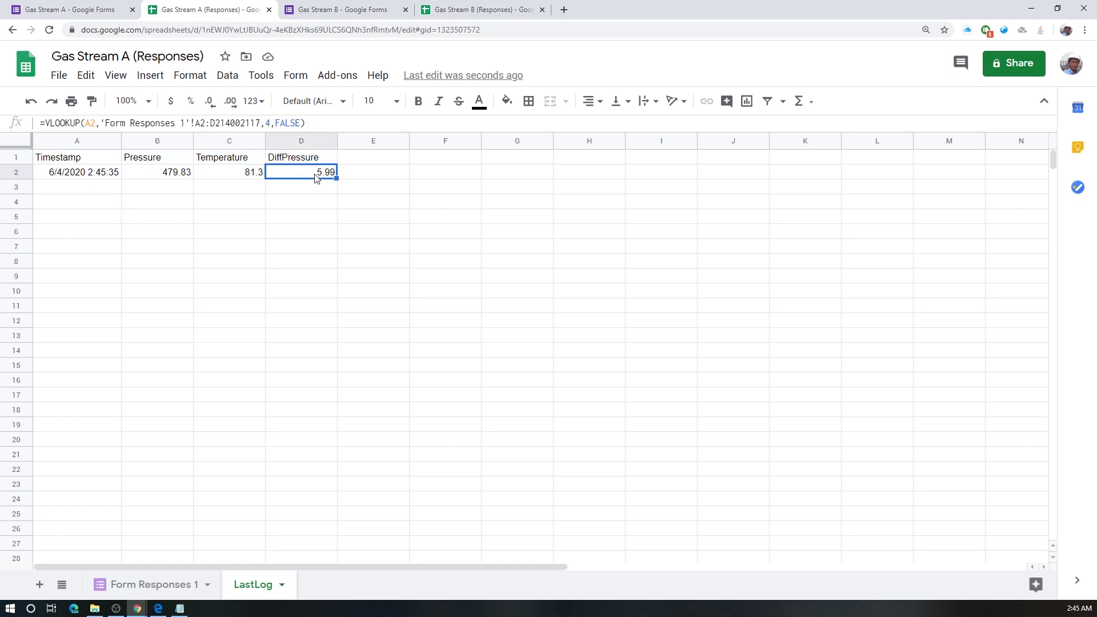
left_click(147, 220)
left_click(87, 189)
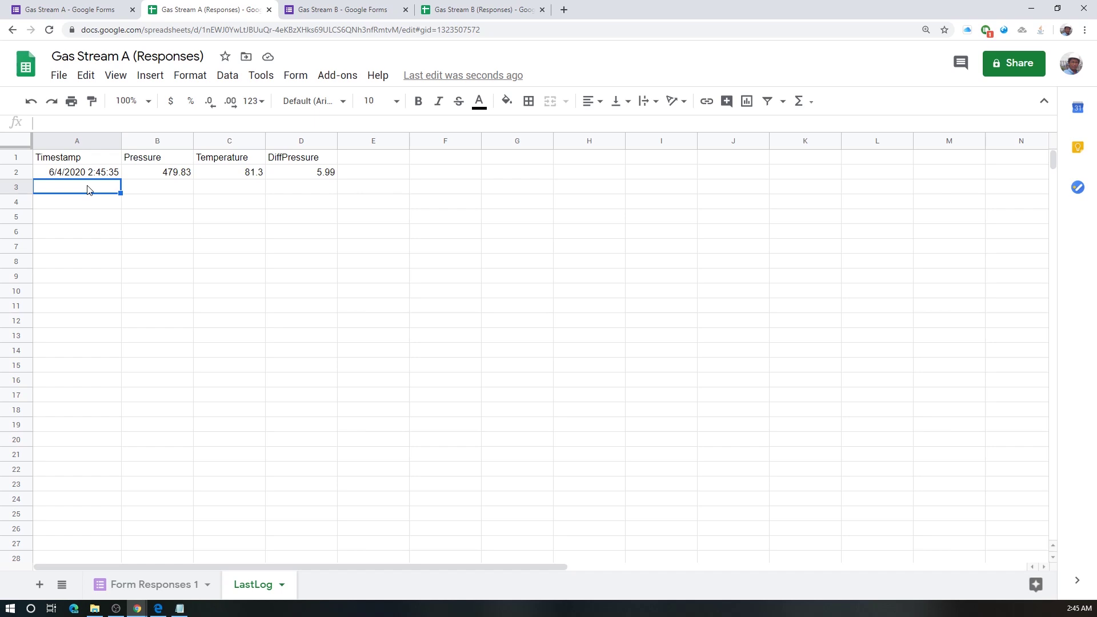
Step: Examine the Gas Stream B response log and its LastLog timestamp formula, finishing back at the Gas Stream A responses spreadsheet
left_click(485, 8)
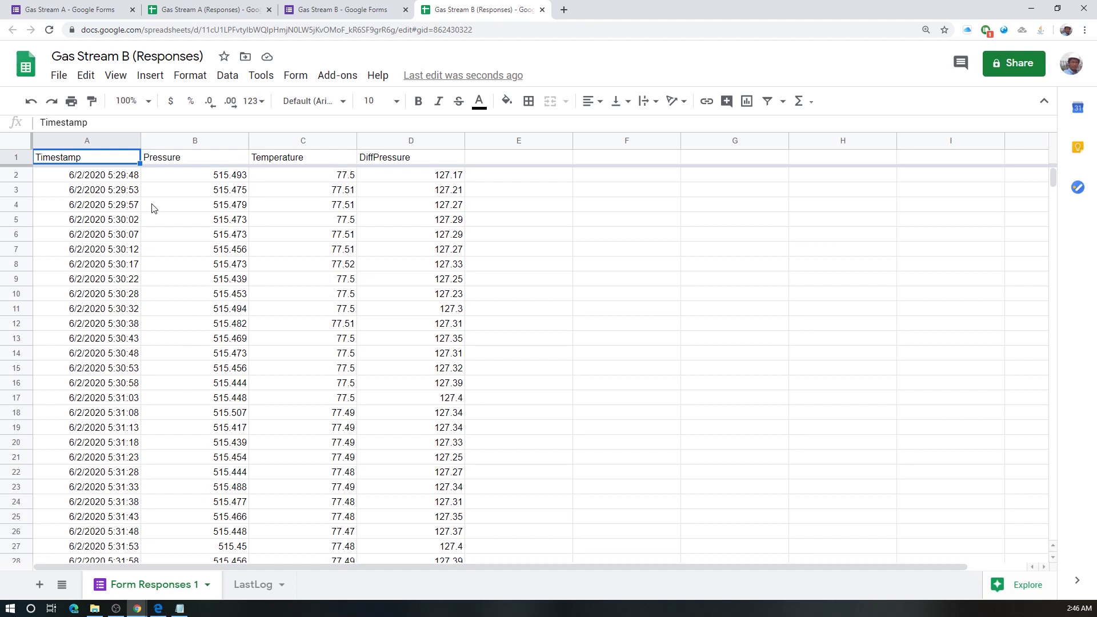
scroll(152, 208, "down", 3)
scroll(140, 268, "up", 3)
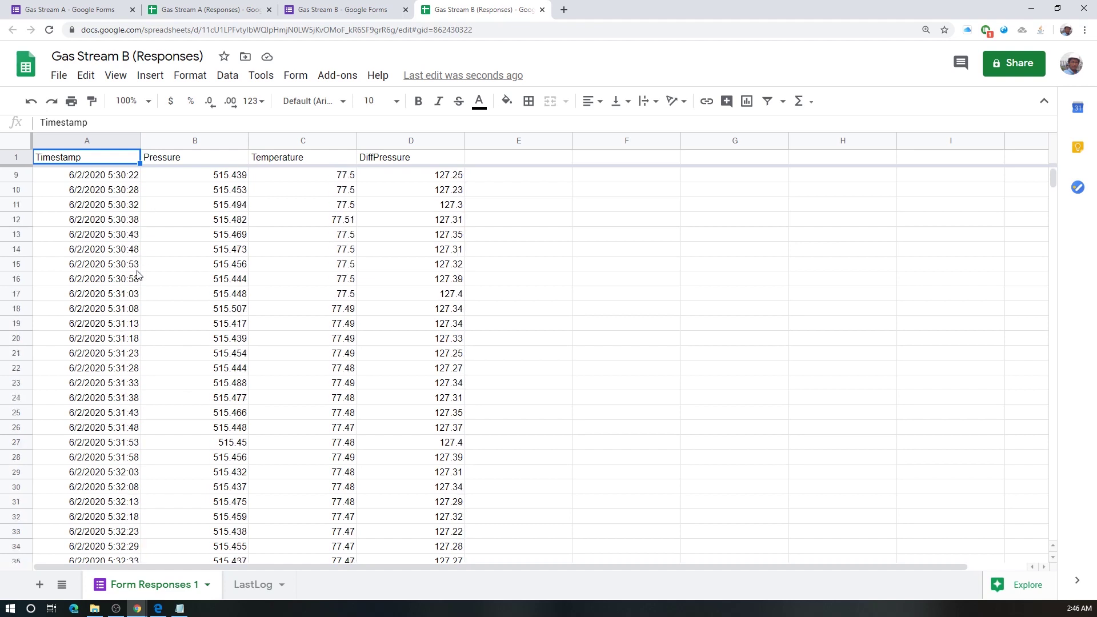
left_click(253, 584)
left_click(171, 309)
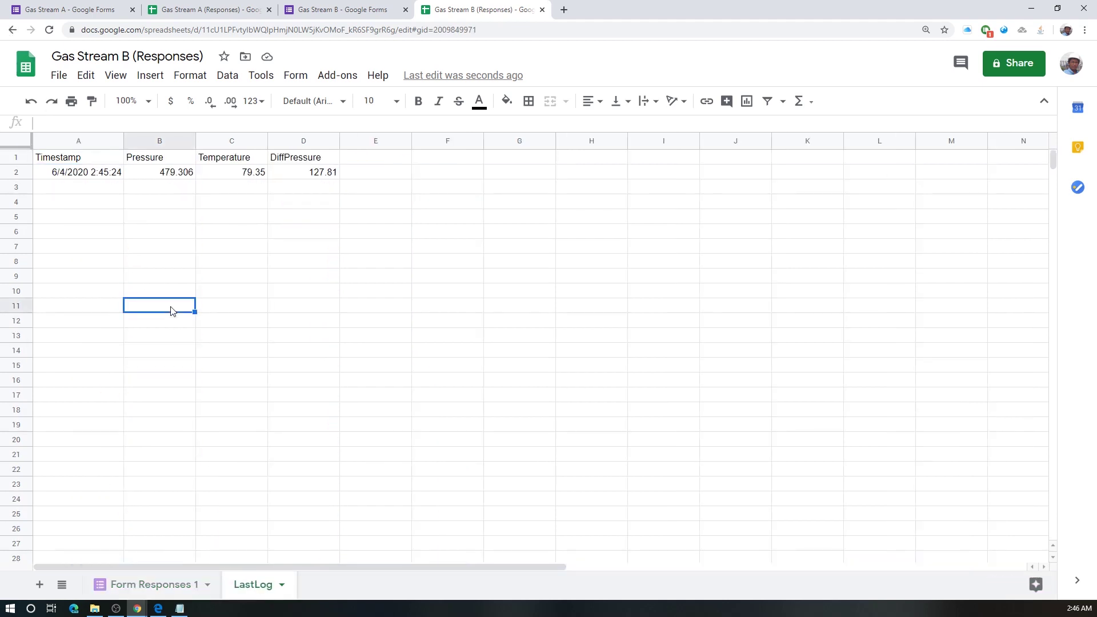
left_click(98, 202)
left_click(105, 174)
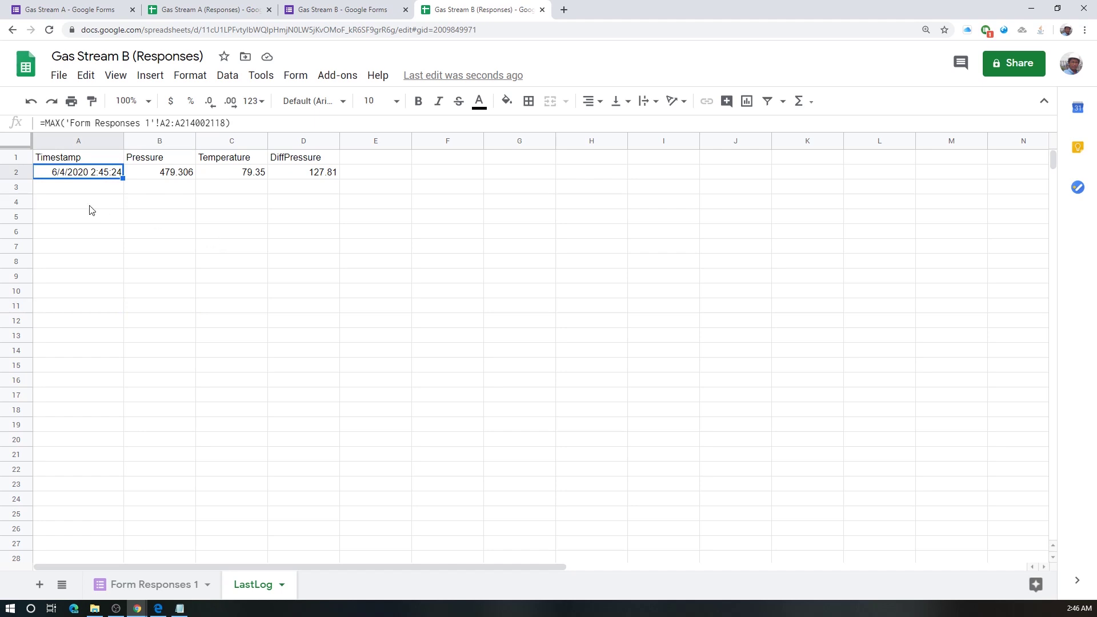
left_click(210, 10)
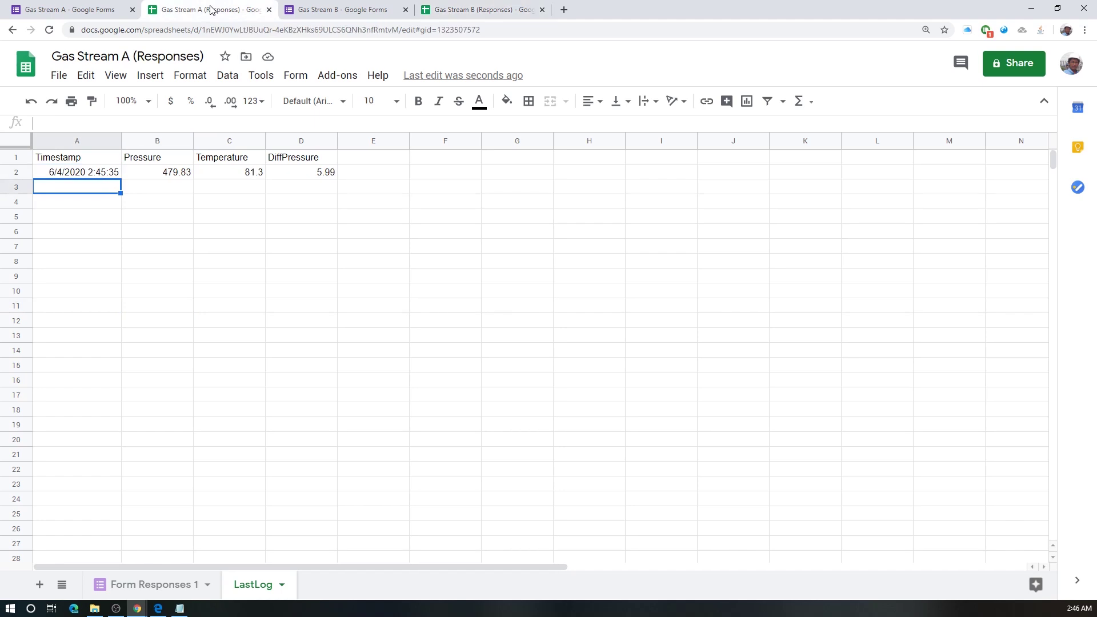
Step: Compare the LastLog timestamps and A2 formulas between the Gas Stream A and Gas Stream B response spreadsheets
left_click(89, 176)
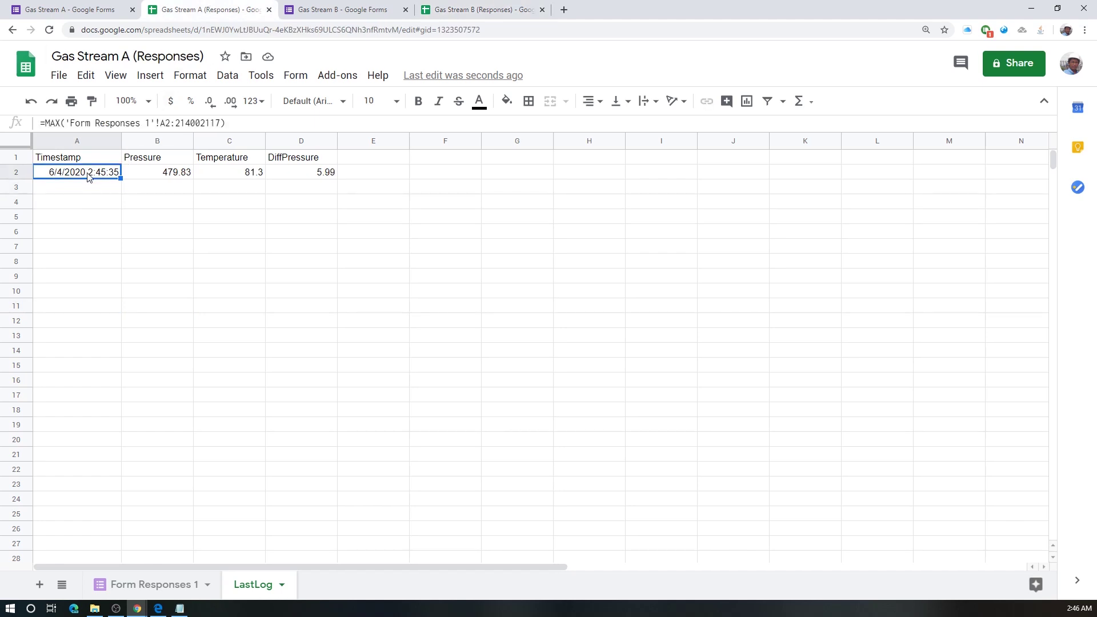
left_click(465, 12)
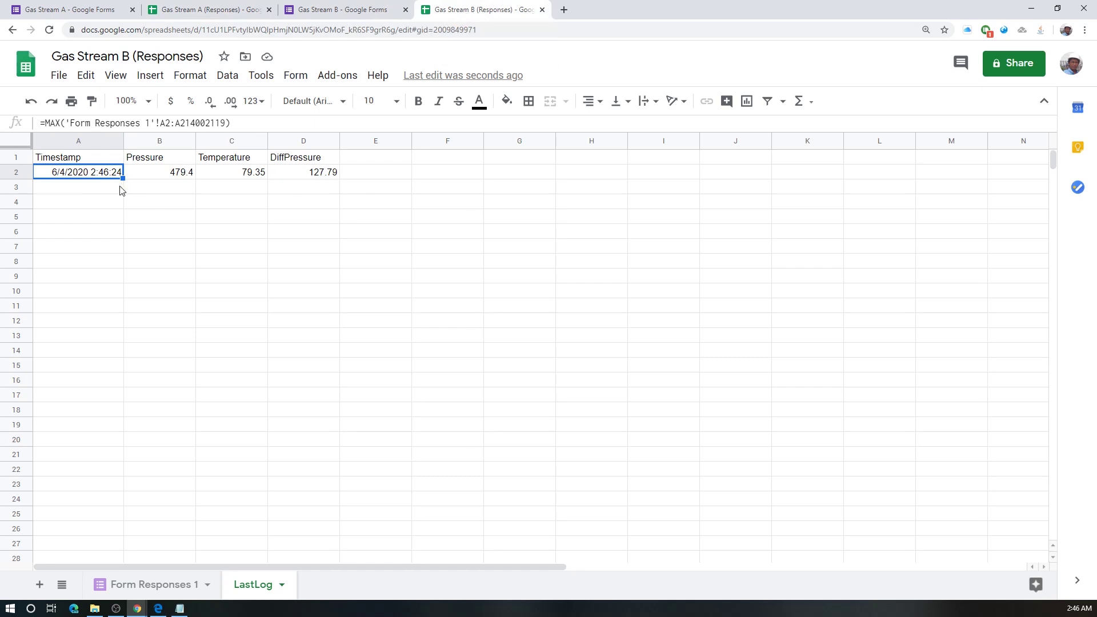
left_click(231, 10)
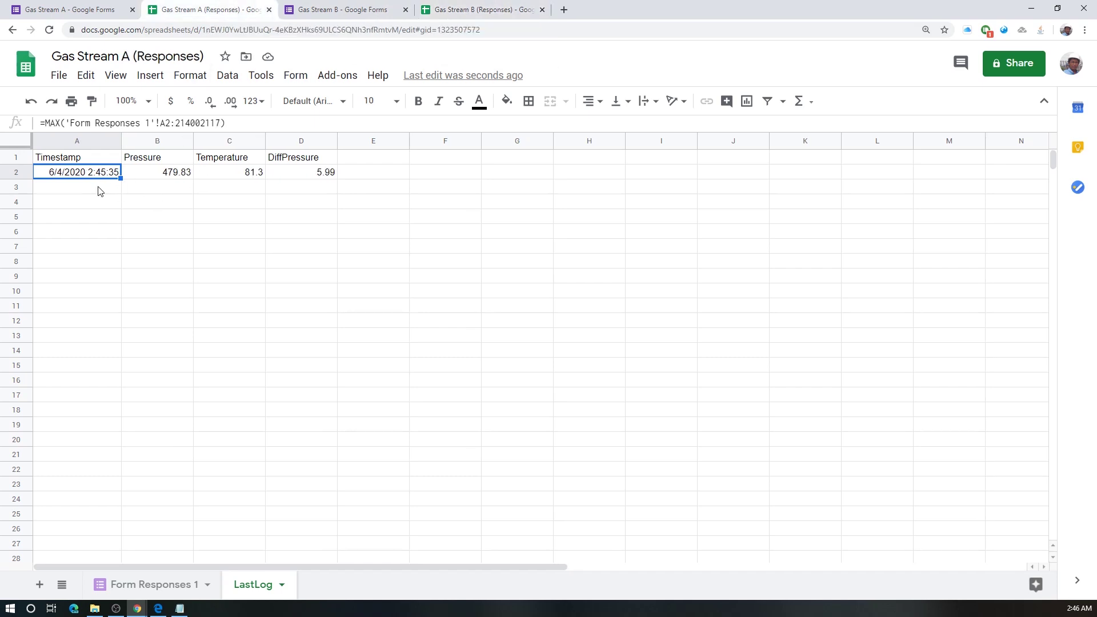
left_click(460, 12)
left_click(199, 10)
Step: Review how the Gas Stream A and B forms pair with their response spreadsheets, including Gas Stream A's Form Responses 1 log
left_click(325, 11)
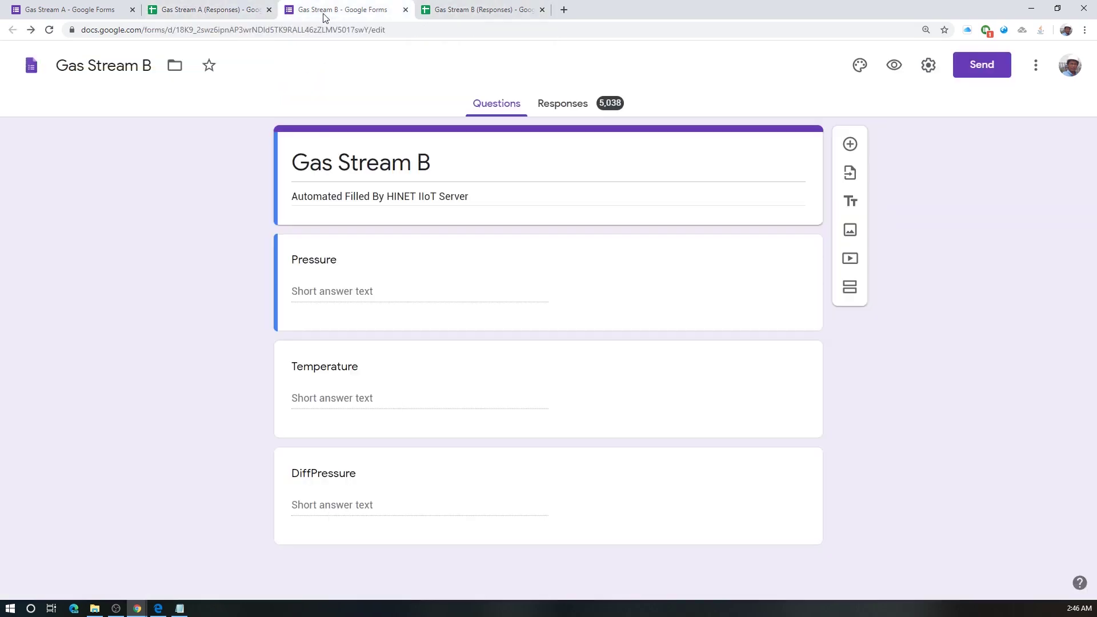
left_click(90, 12)
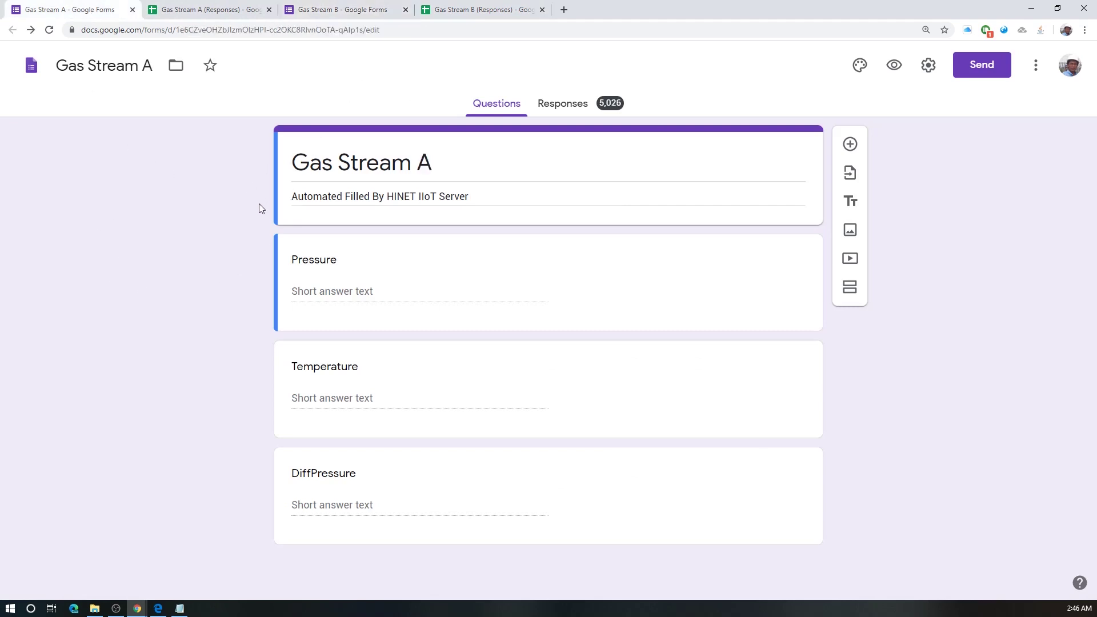
left_click(216, 13)
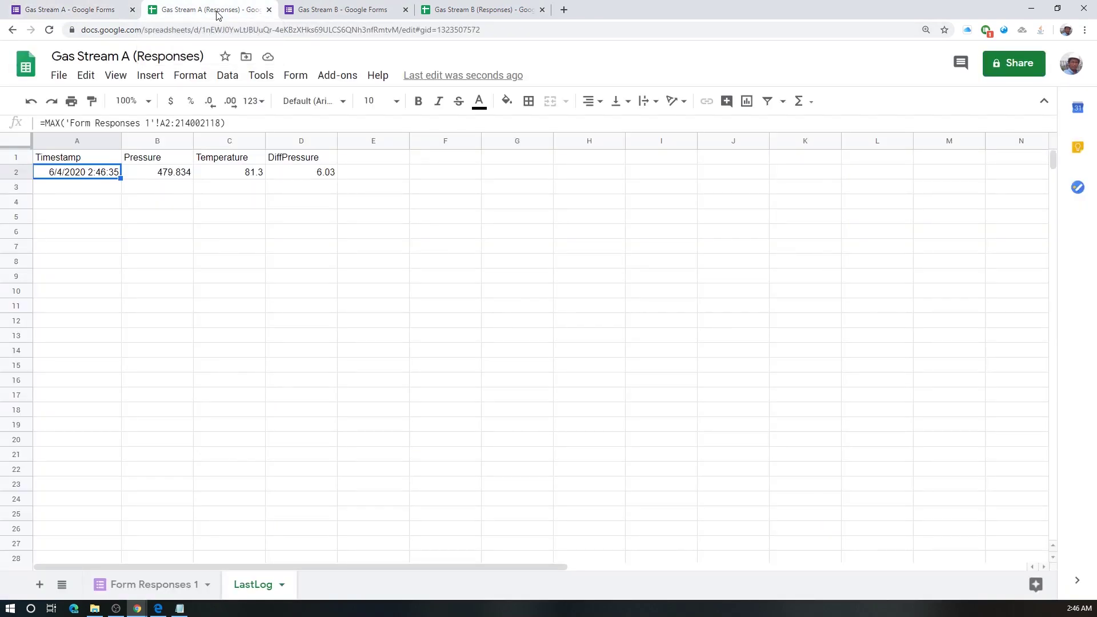
left_click(74, 9)
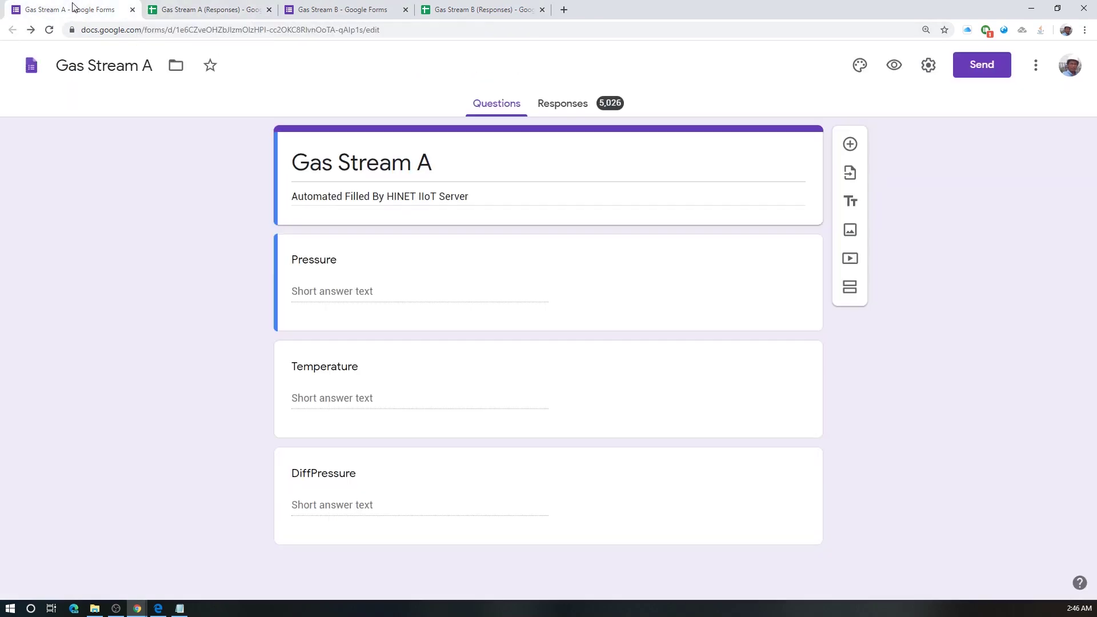
left_click(203, 11)
left_click(129, 586)
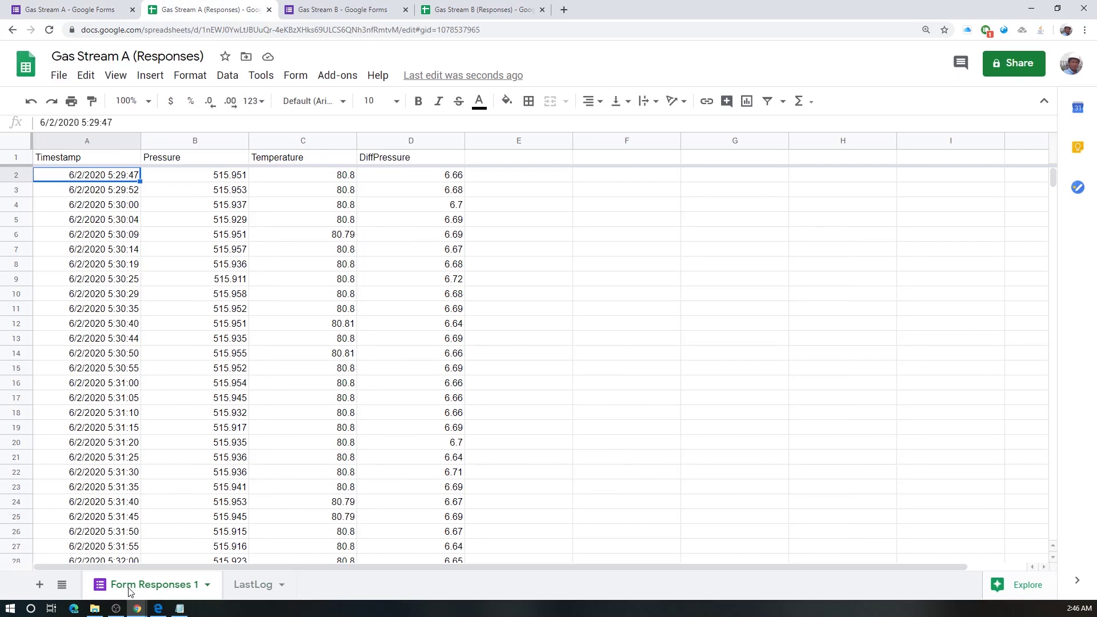
left_click(340, 10)
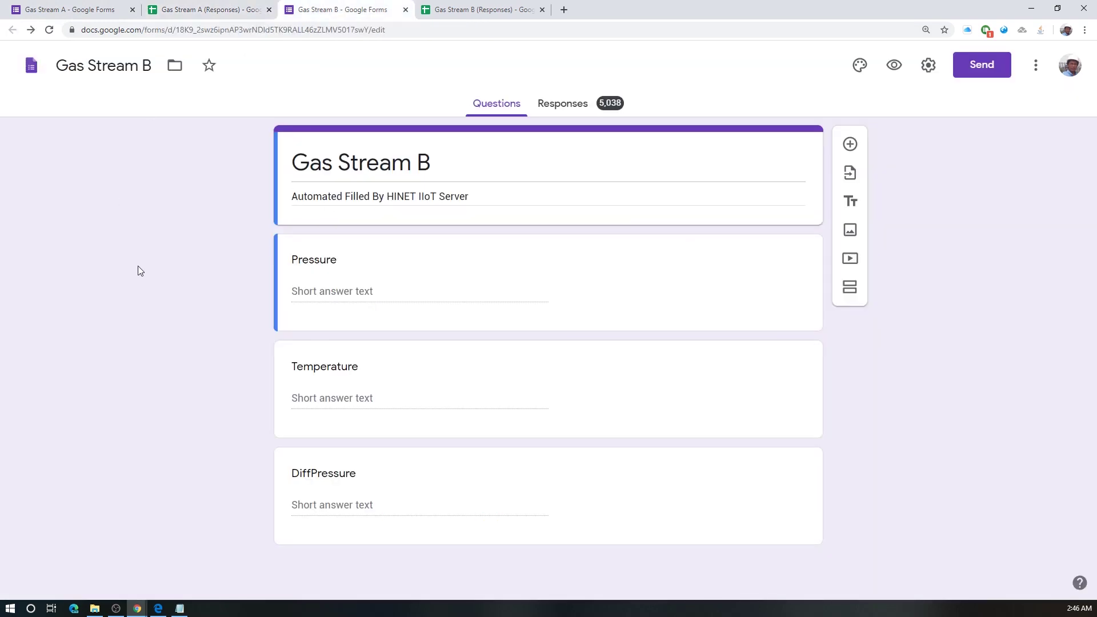
left_click(440, 13)
Step: Copy the Gas Stream A form's share link and paste it under "Kode Dokument" in the Notepad note
left_click(90, 11)
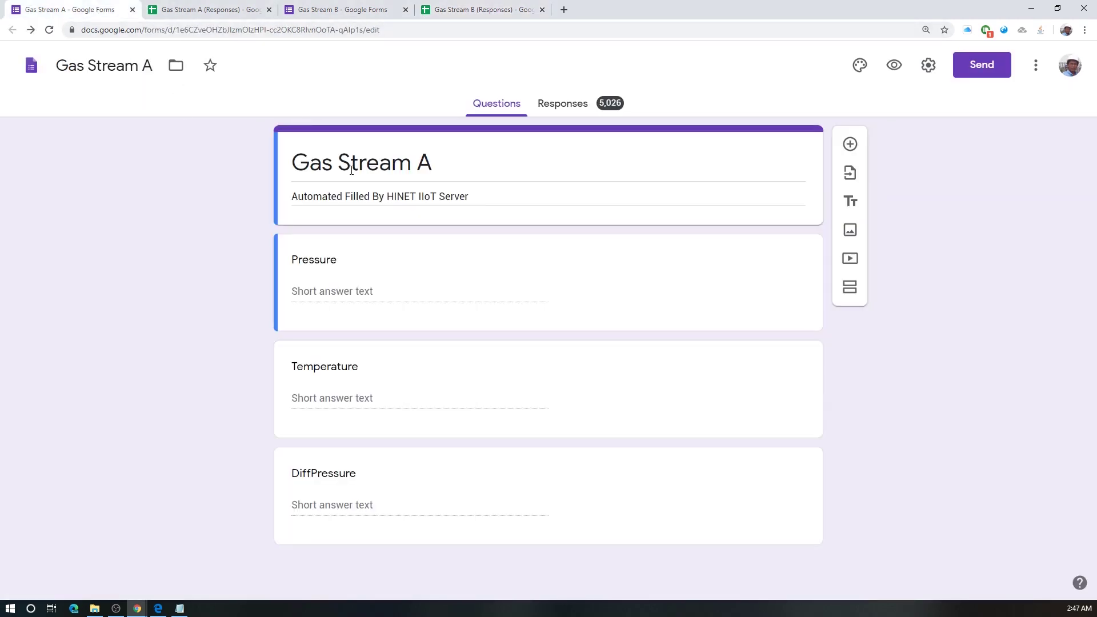
left_click(974, 70)
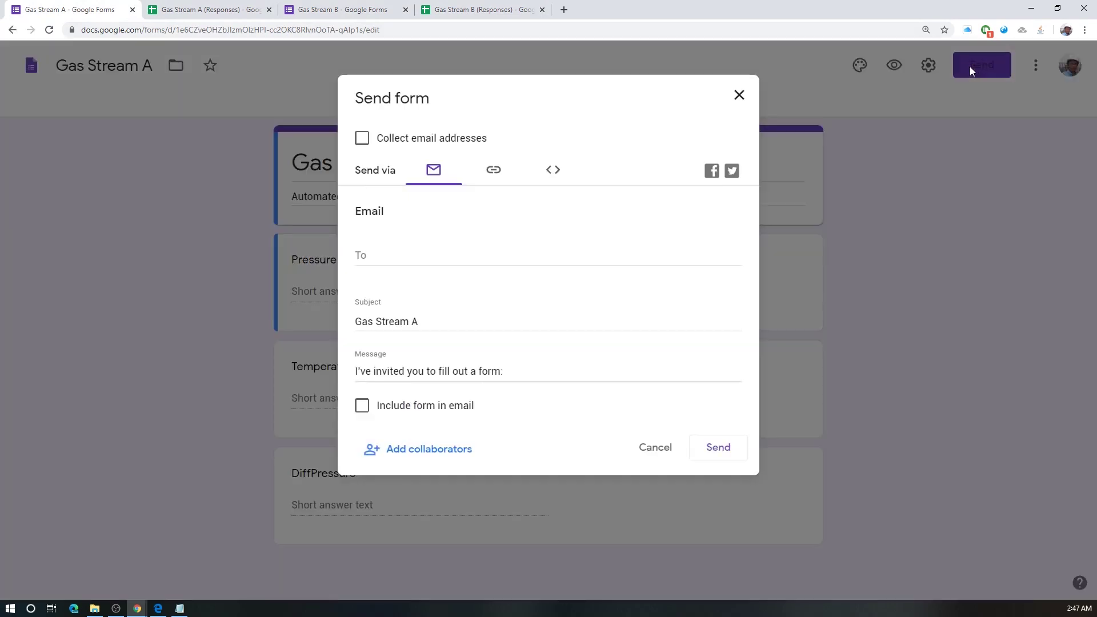
left_click(490, 171)
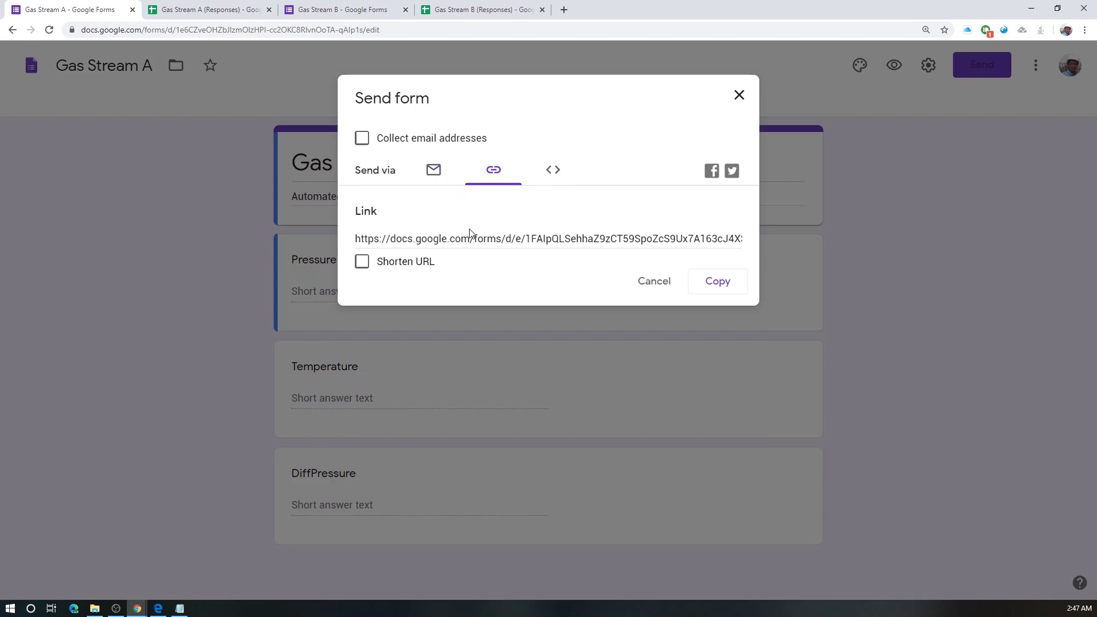
left_click(712, 282)
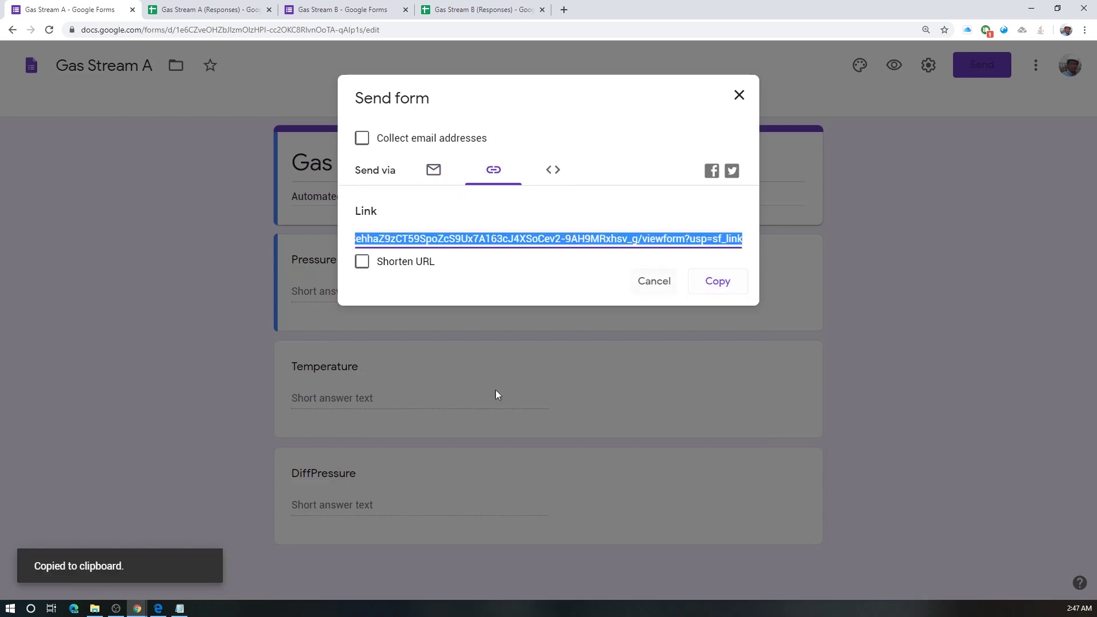
left_click(180, 609)
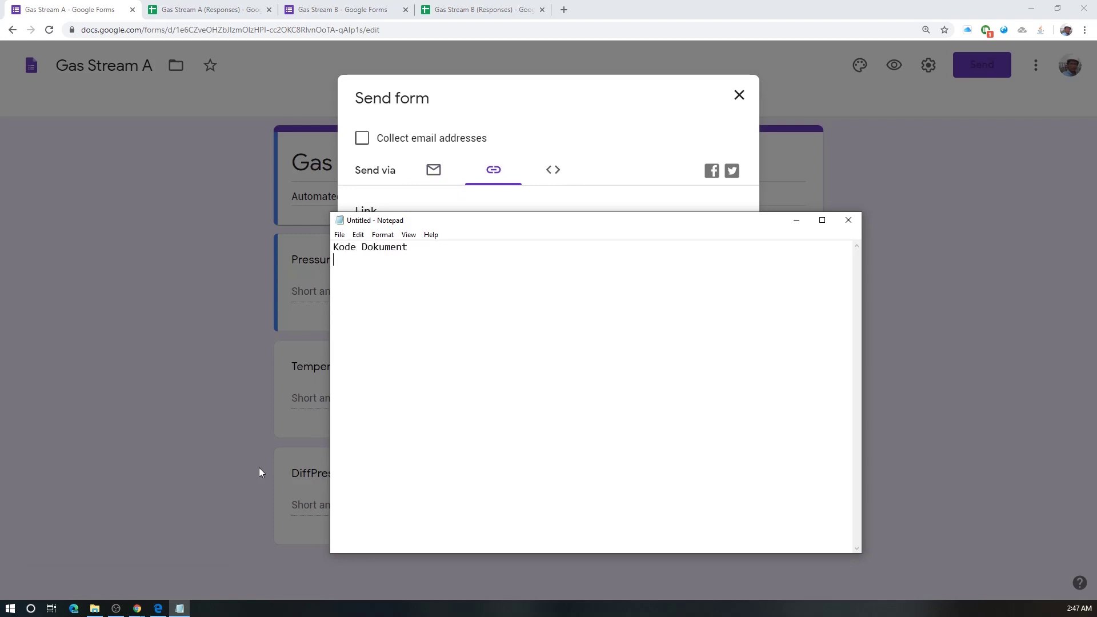
key("ctrl+v")
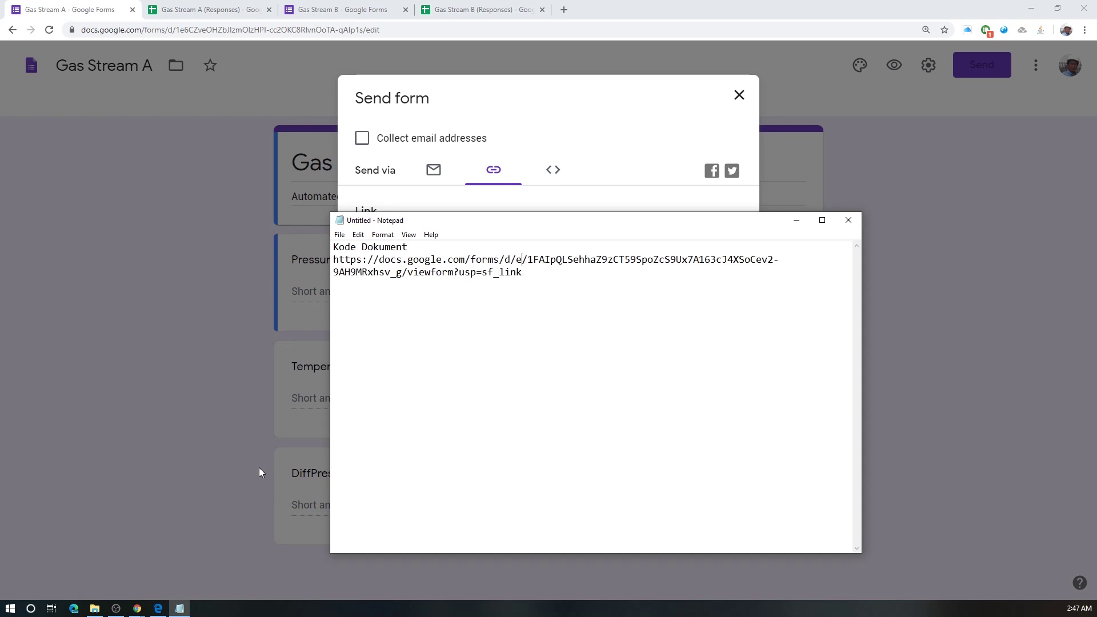
key("BackSpace")
key("BackSpace")
key("BackSpace")
key("BackSpace")
key("BackSpace")
key("BackSpace")
key("BackSpace")
key("BackSpace")
key("BackSpace")
key("BackSpace")
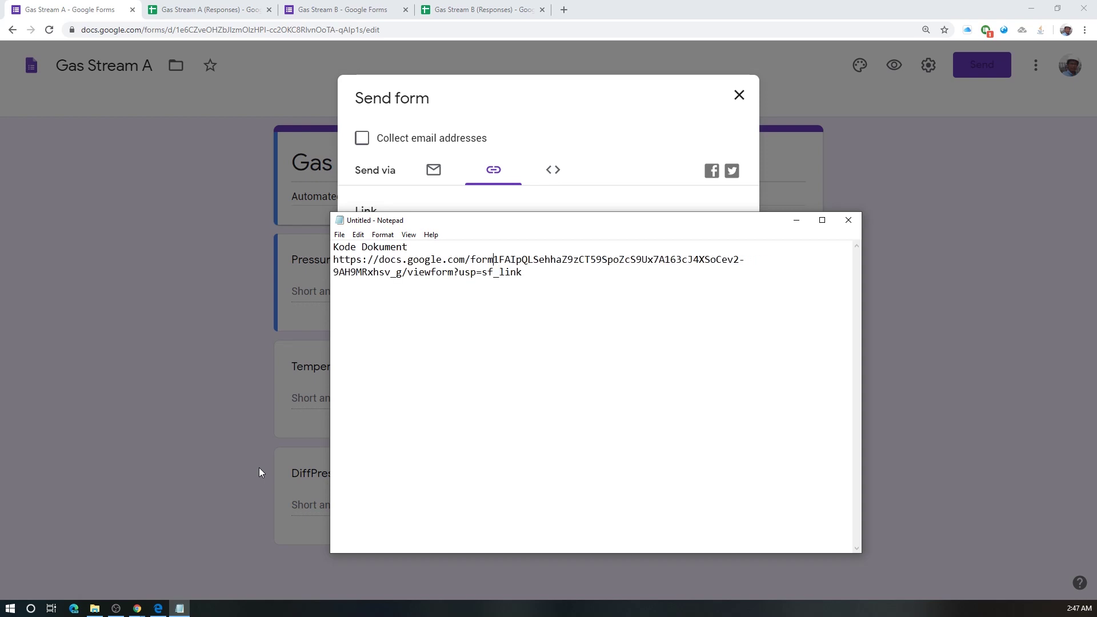
key("BackSpace")
key("BackSpace")
key("BackSpace")
key("BackSpace")
key("BackSpace")
key("BackSpace")
key("BackSpace")
key("BackSpace")
key("BackSpace")
key("BackSpace")
key("BackSpace")
key("BackSpace")
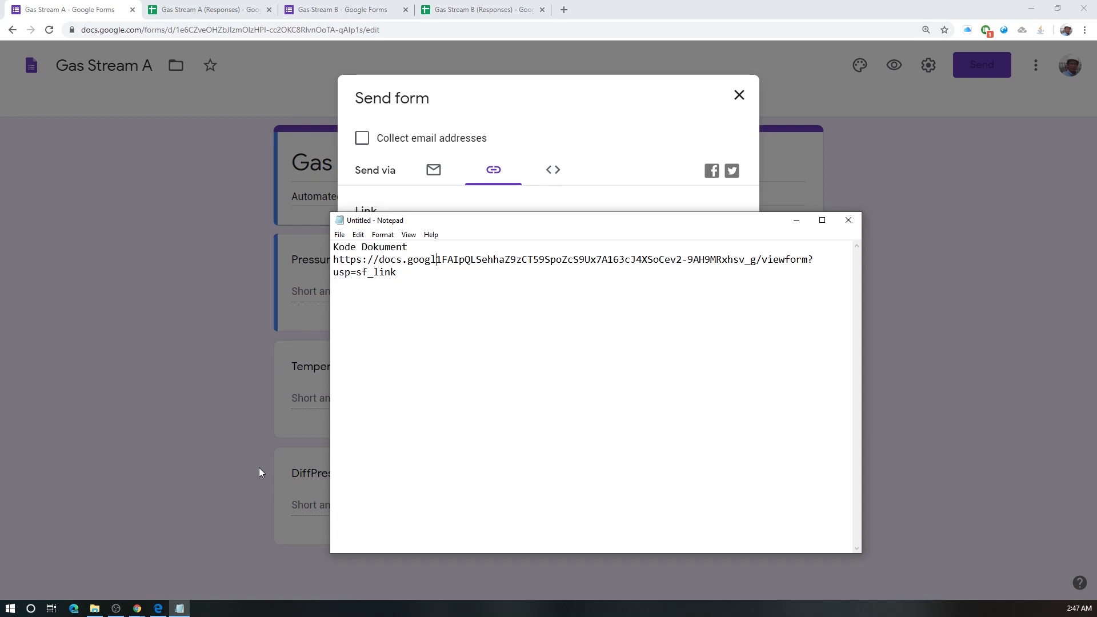
key("BackSpace")
key("BackSpace")
key("BackSpace")
key("BackSpace")
key("BackSpace")
key("BackSpace")
key("BackSpace")
key("BackSpace")
key("BackSpace")
key("BackSpace")
key("BackSpace")
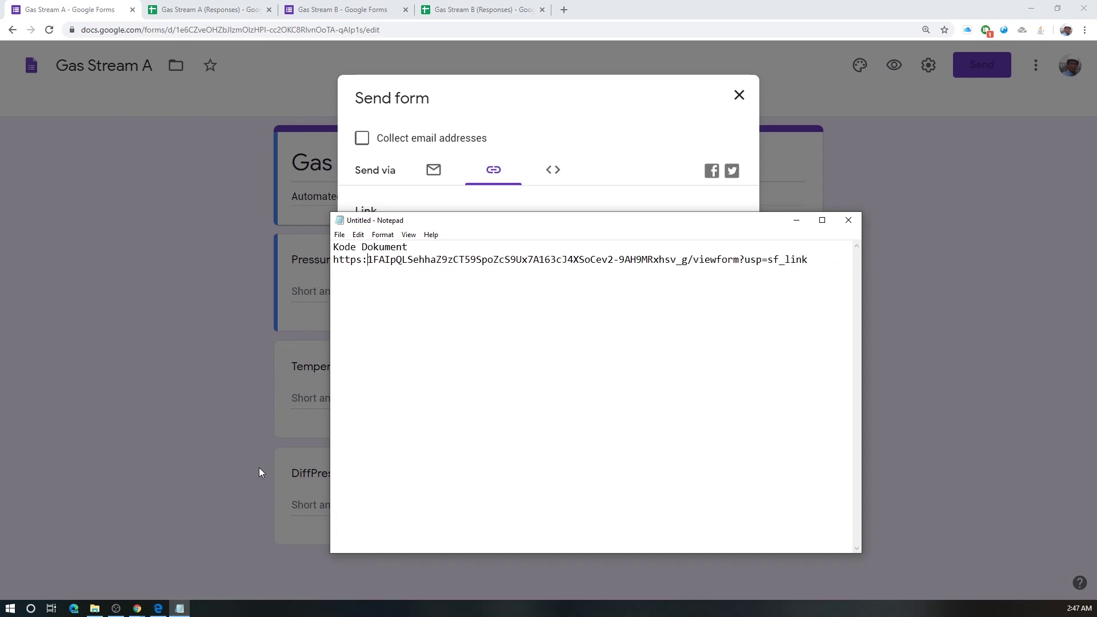
key("BackSpace")
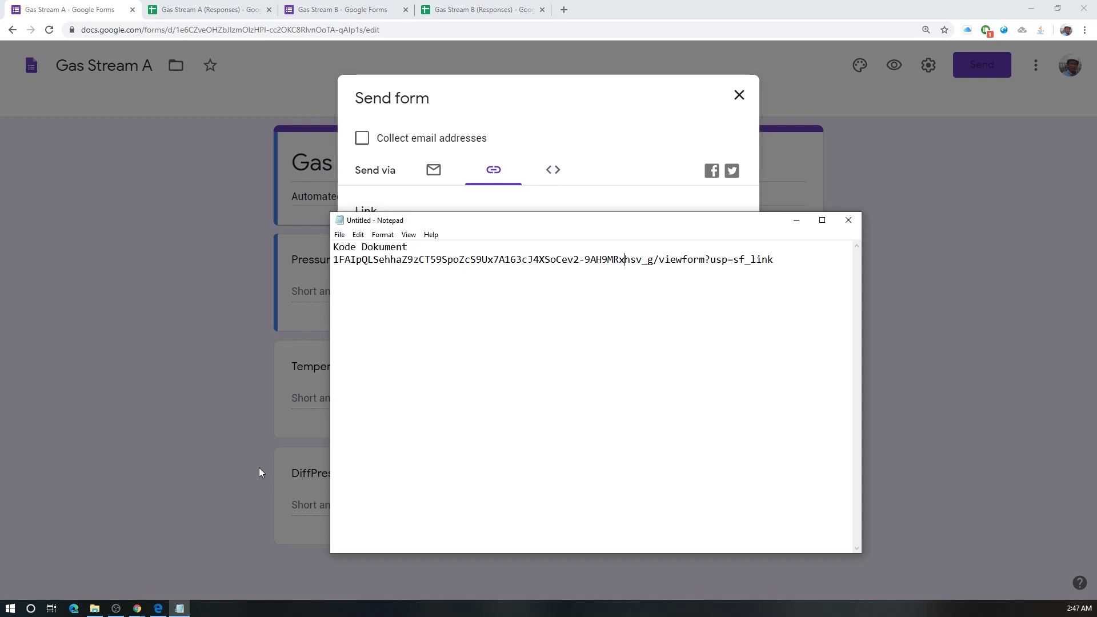
Step: Delete /viewform?usp=sf_link from the end of the Gas Stream A link so only the document code remains
key("shift+Right")
key("shift+Right")
key("shift+Right")
key("shift+Right")
key("shift+Right")
key("shift+Right")
key("shift+Right")
key("shift+Right")
key("shift+Right")
key("shift+Right")
key("shift+Right")
key("shift+Right")
key("shift+Right")
key("shift+Right")
key("shift+Right")
key("shift+Right")
key("shift+Right")
key("shift+Right")
key("shift+Right")
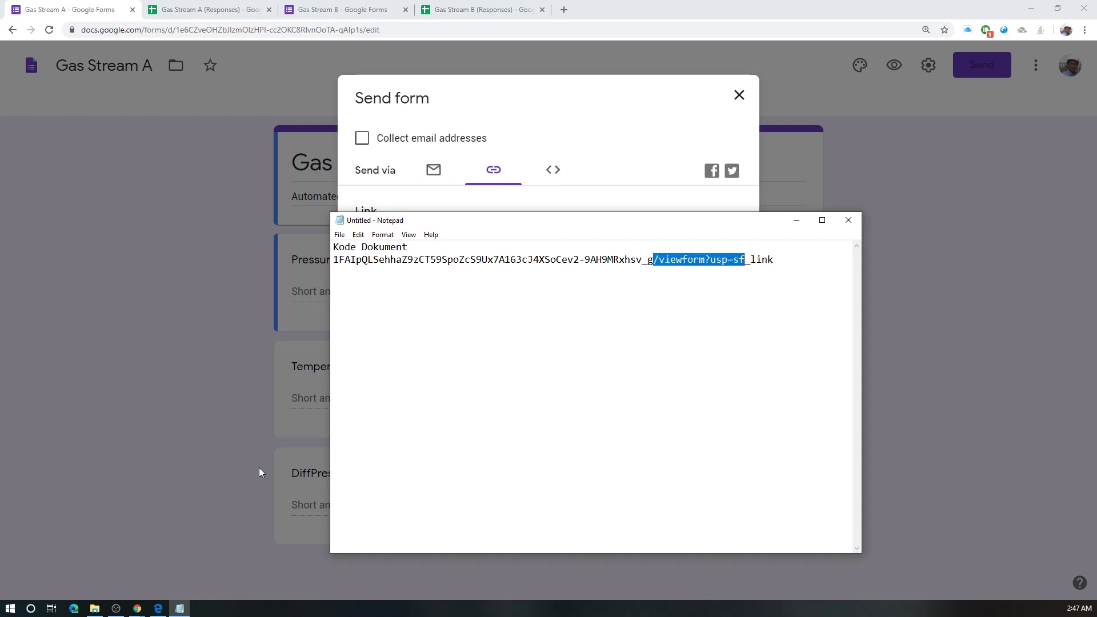
key("BackSpace")
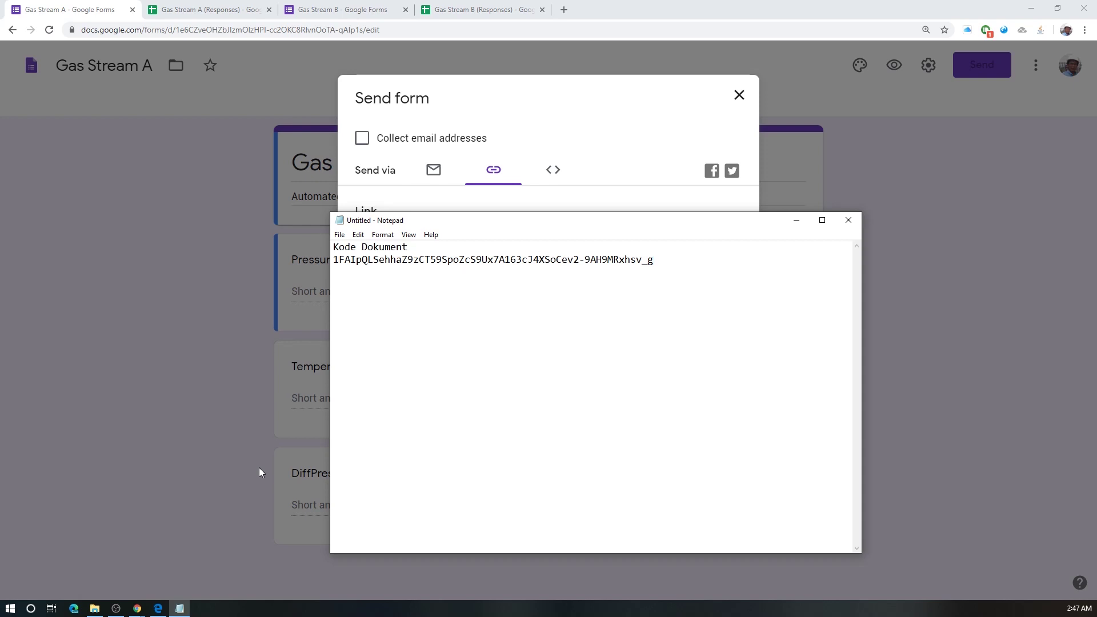
Step: Return to the Gas Stream A form and close its Send form dialog with Collect email addresses turned off
left_click(603, 138)
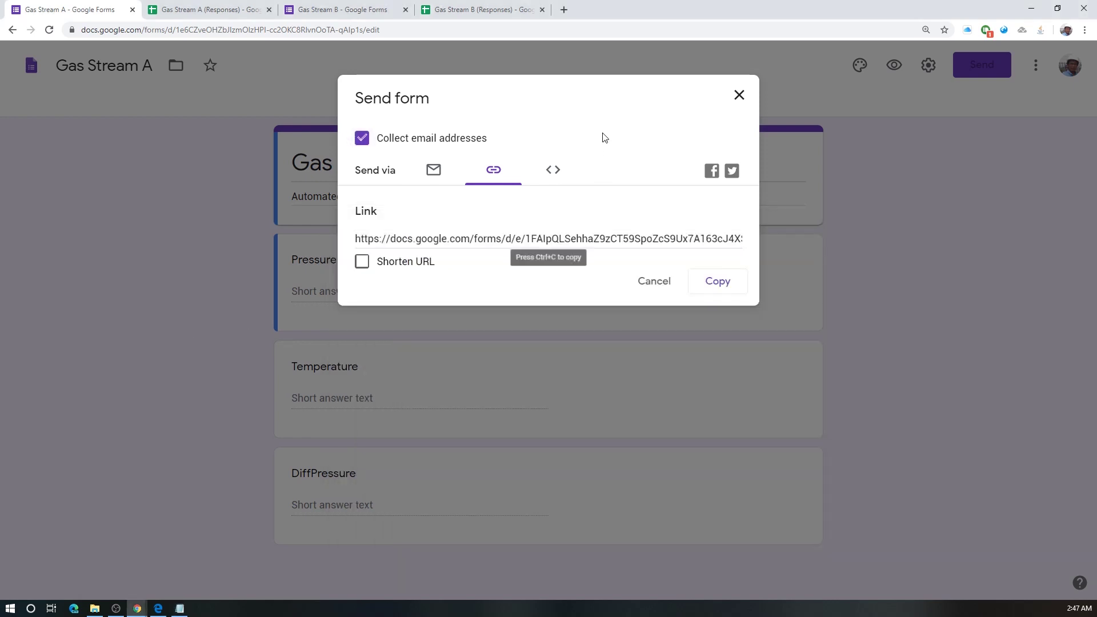
left_click(362, 140)
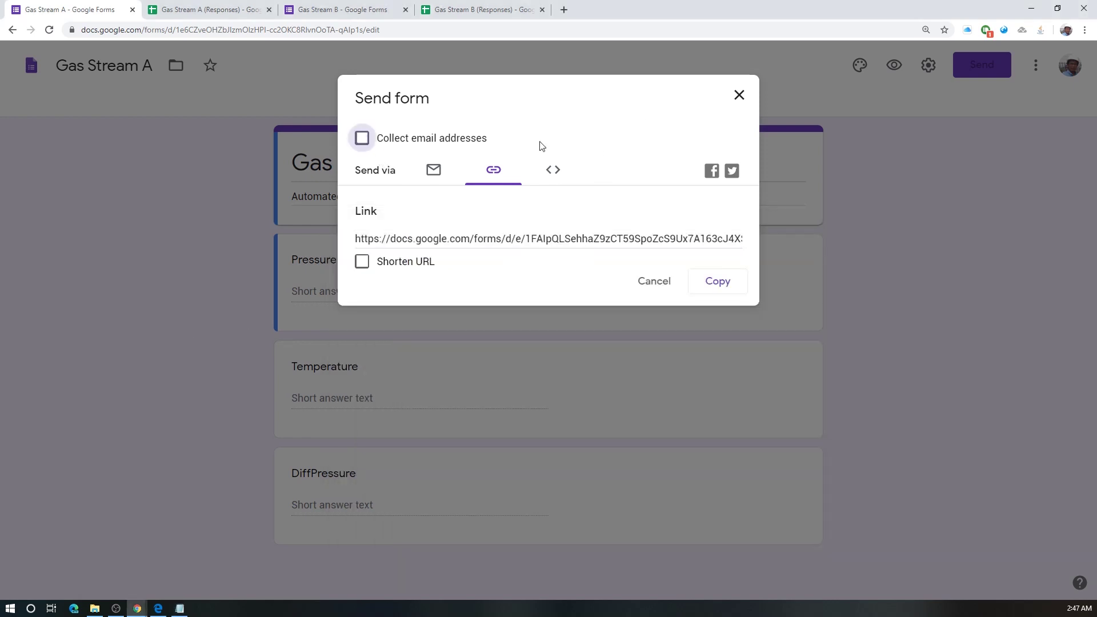
left_click(644, 281)
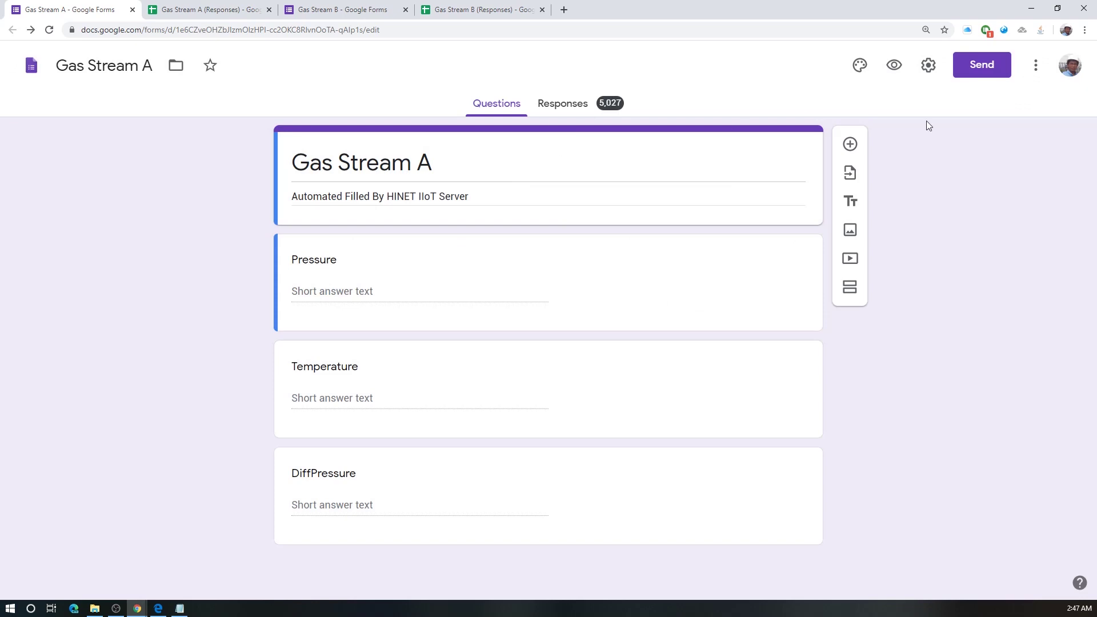
Step: Copy the Gas Stream B form's share link and paste it on the line below the Gas Stream A code in Notepad
left_click(339, 12)
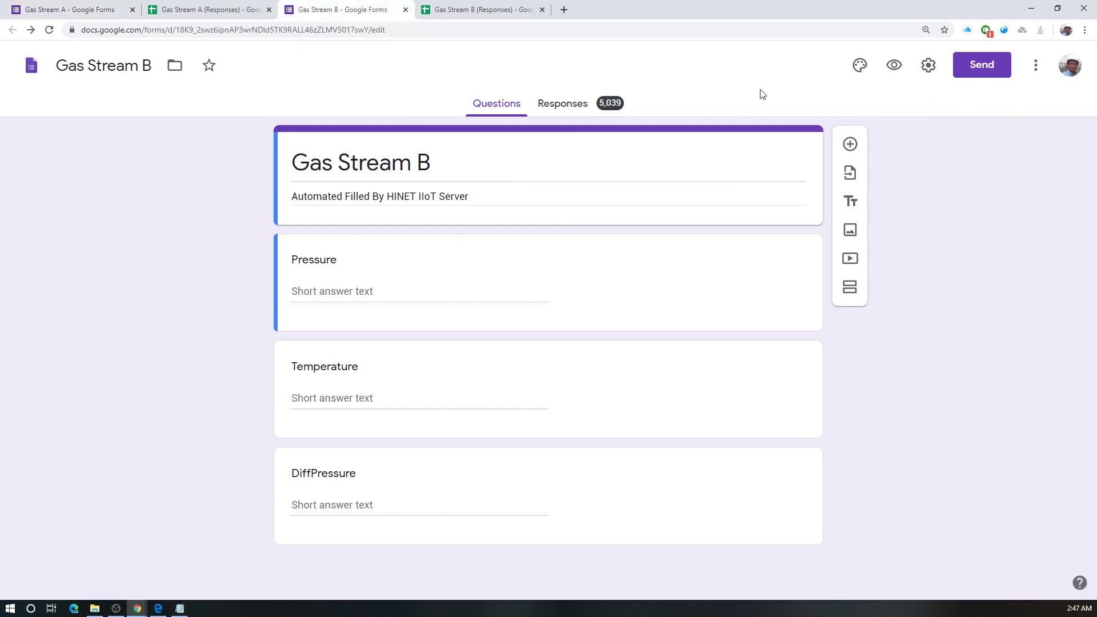
left_click(974, 65)
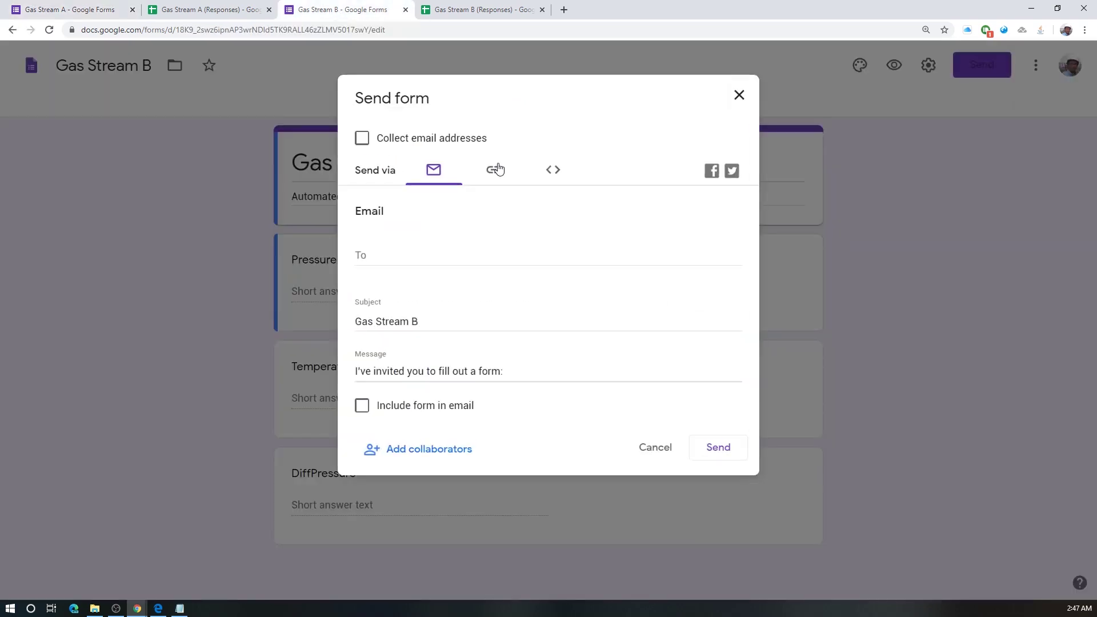
left_click(494, 172)
left_click(707, 282)
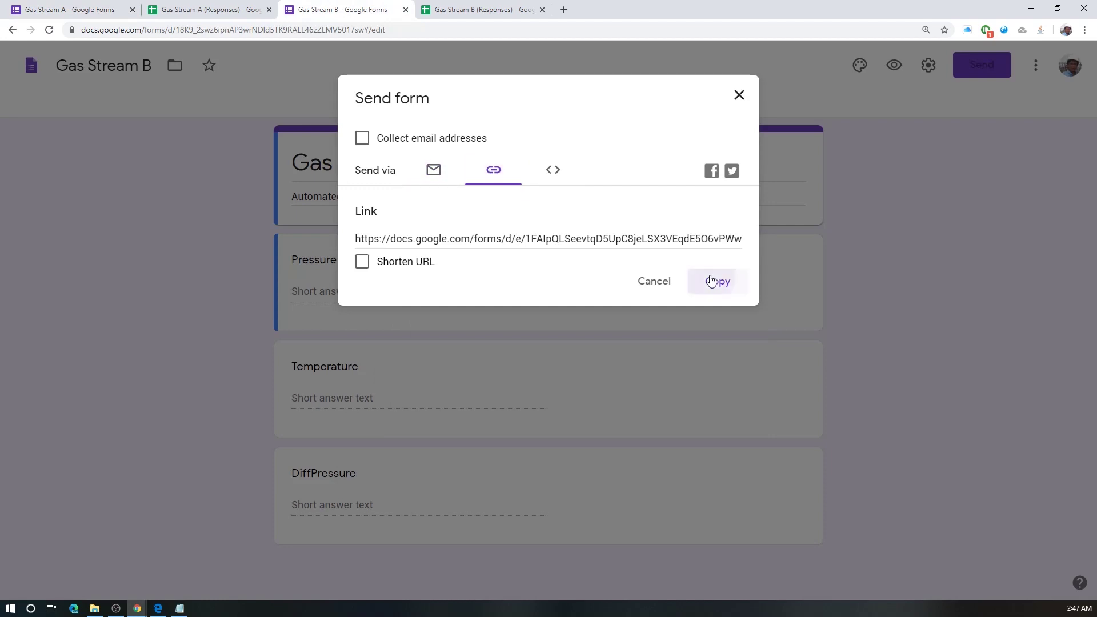
left_click(180, 609)
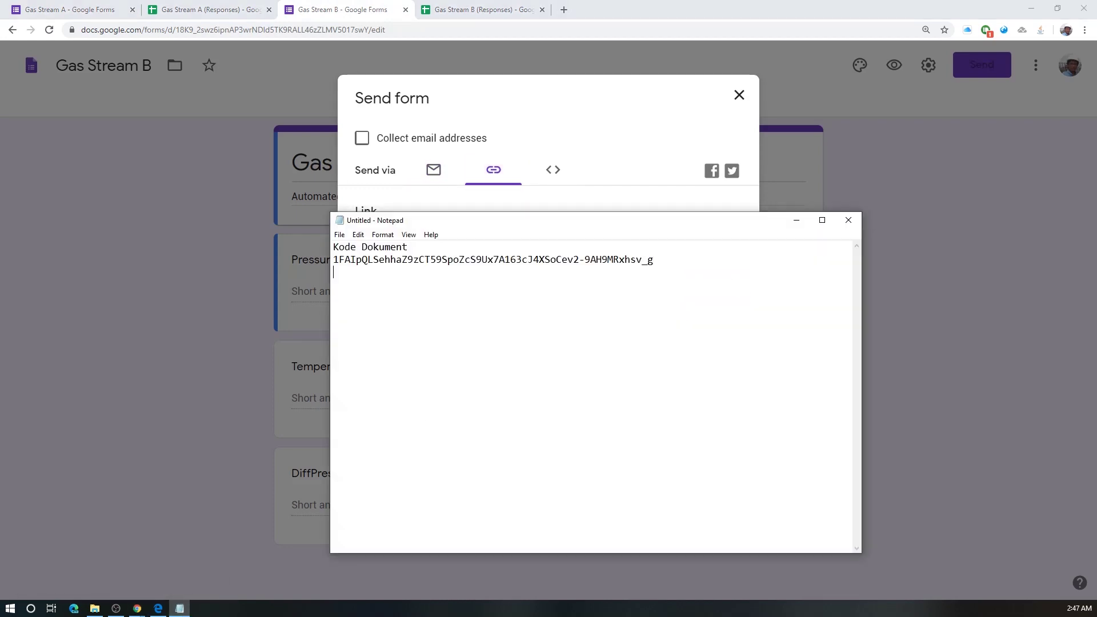
key("ctrl+v")
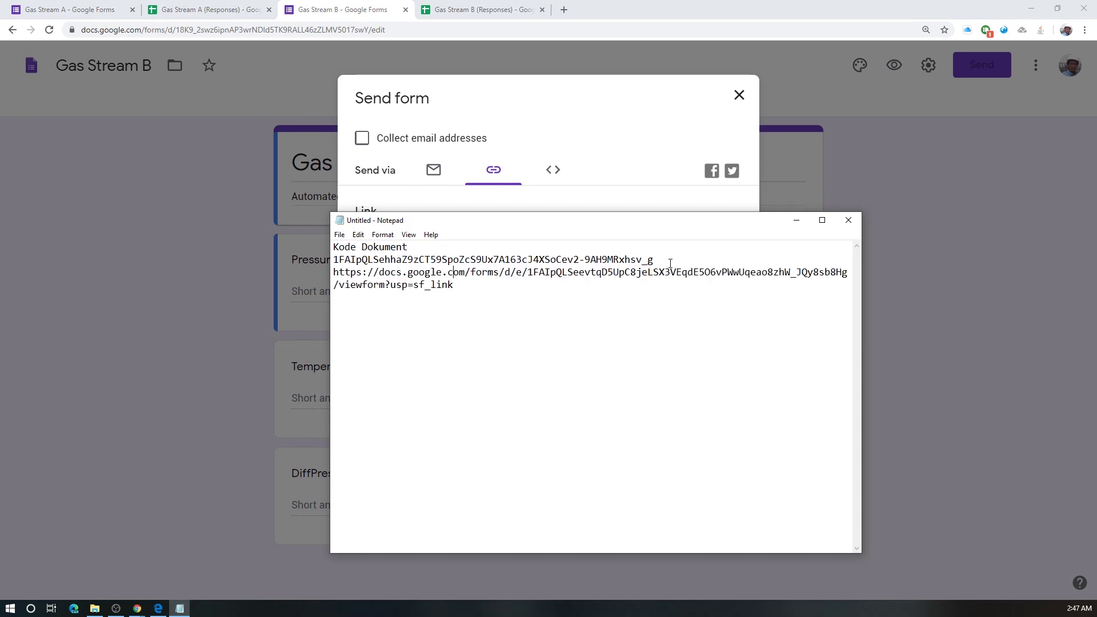
key("shift+Right")
key("shift+Right")
key("shift+Right")
key("shift+Right")
key("shift+Right")
key("shift+Right")
key("shift+Right")
key("shift+Right")
key("shift+Right")
key("shift+Right")
key("shift+Right")
key("shift+Right")
key("shift+Right")
key("shift+Right")
key("shift+Right")
key("shift+Right")
key("shift+Right")
key("shift+Right")
key("shift+Right")
key("shift+Right")
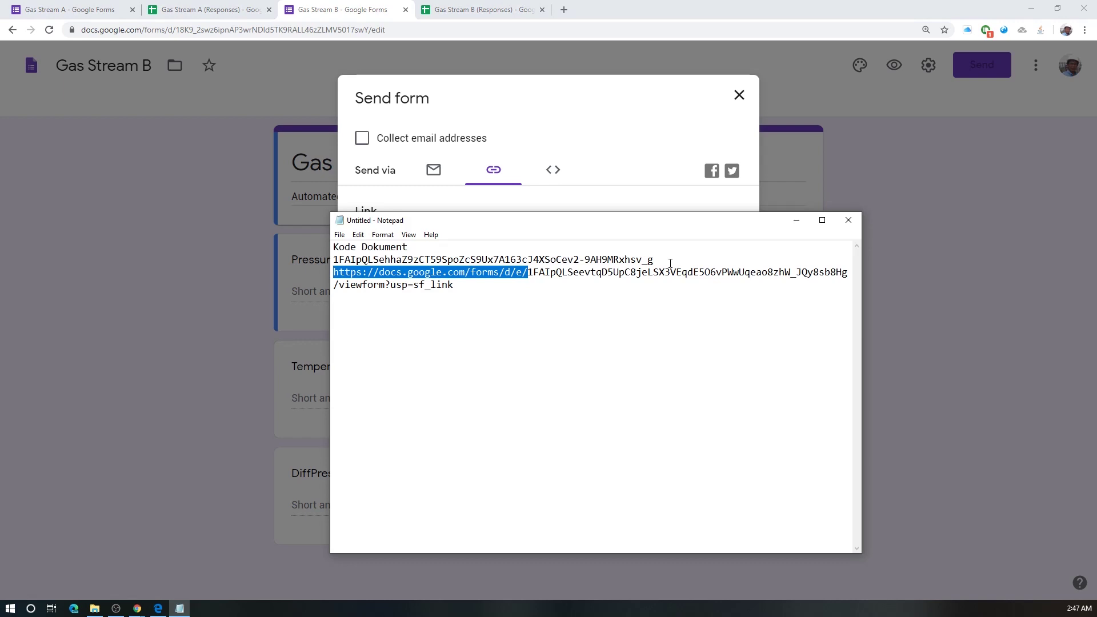
key("Delete")
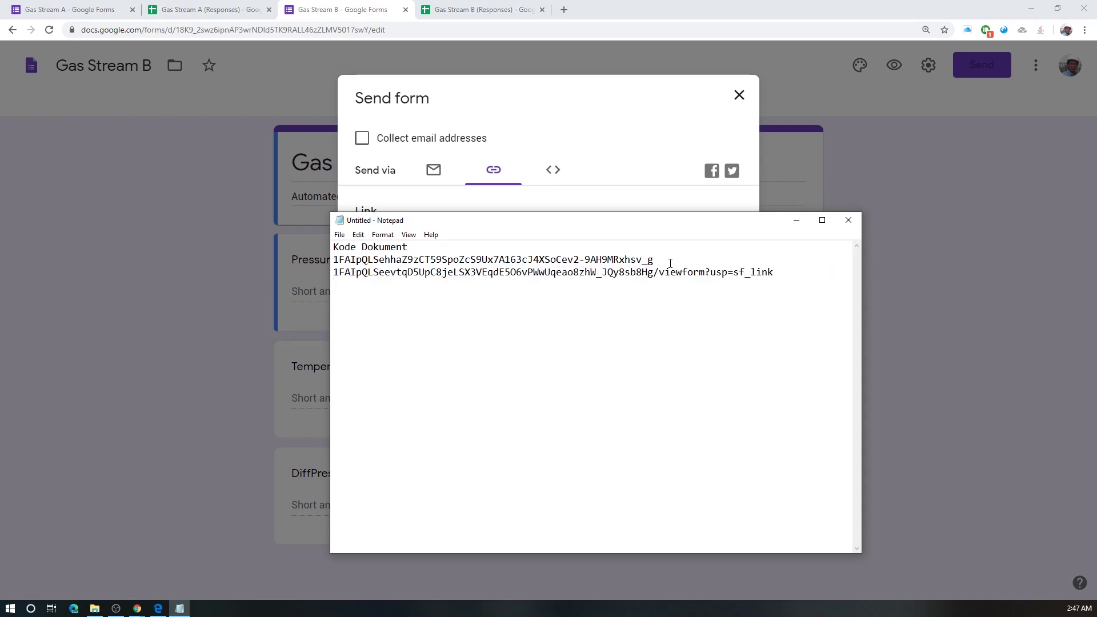
Step: Delete /viewform?usp=sf_link from the end of the Gas Stream B link and add a "Tag Tag :" heading below the codes
key("shift+End")
key("Delete")
type("Tag Tag")
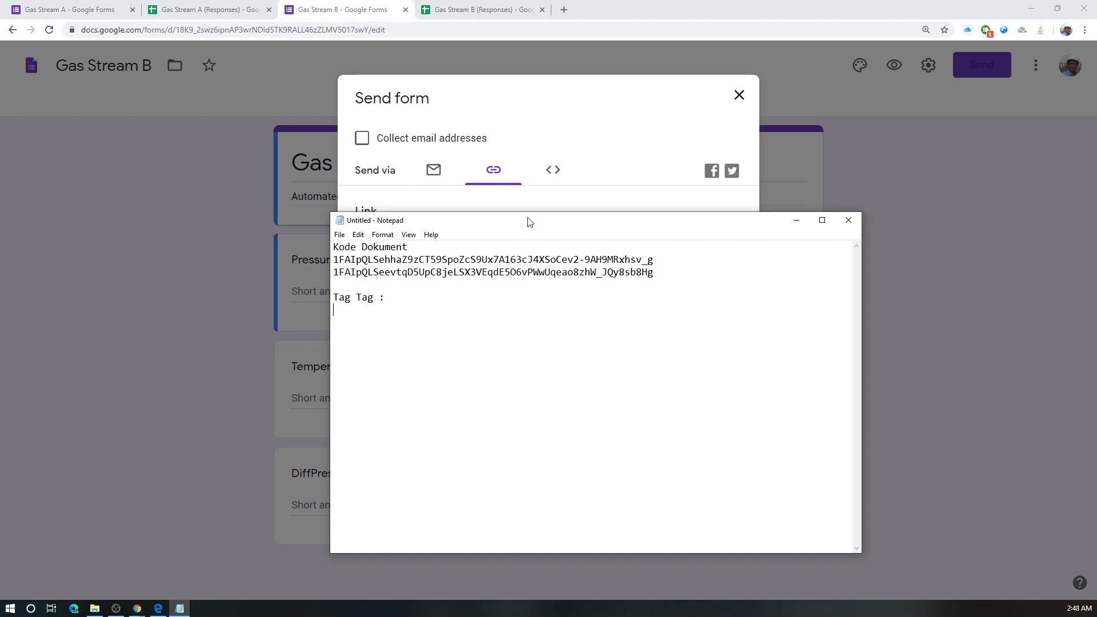
Step: Return to the Gas Stream B form and close its Send form dialog with Collect email addresses turned off
left_click(604, 143)
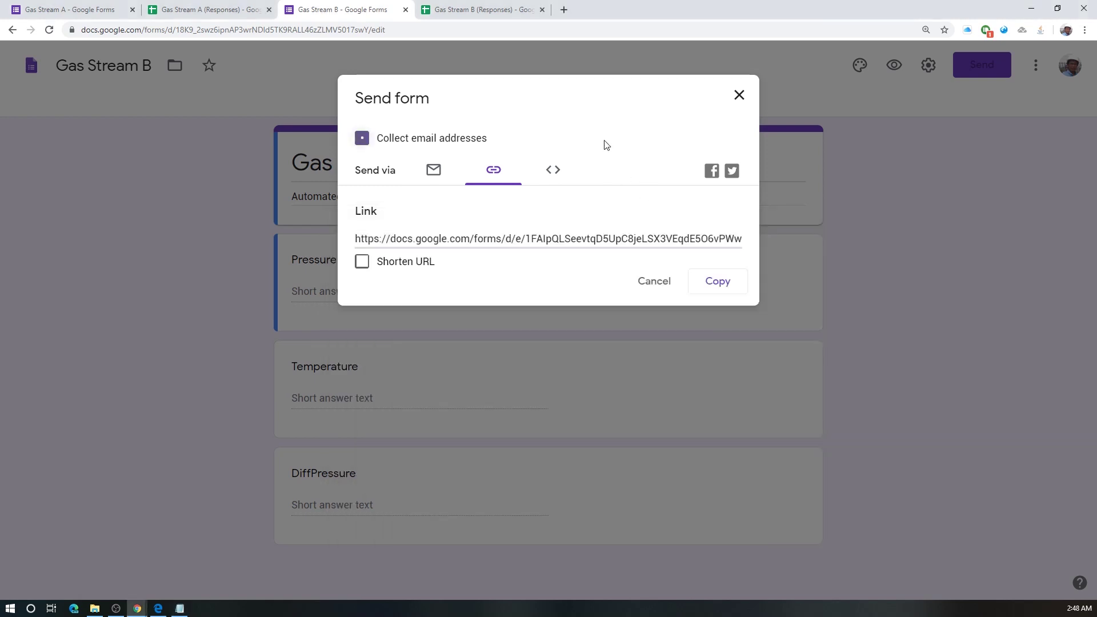
left_click(383, 142)
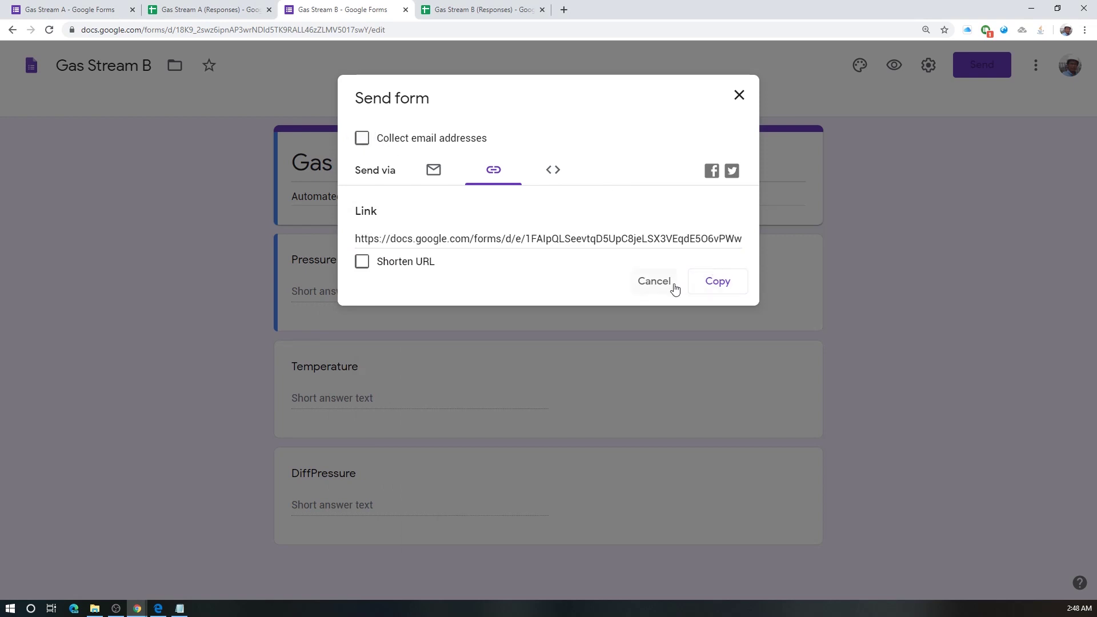
left_click(654, 281)
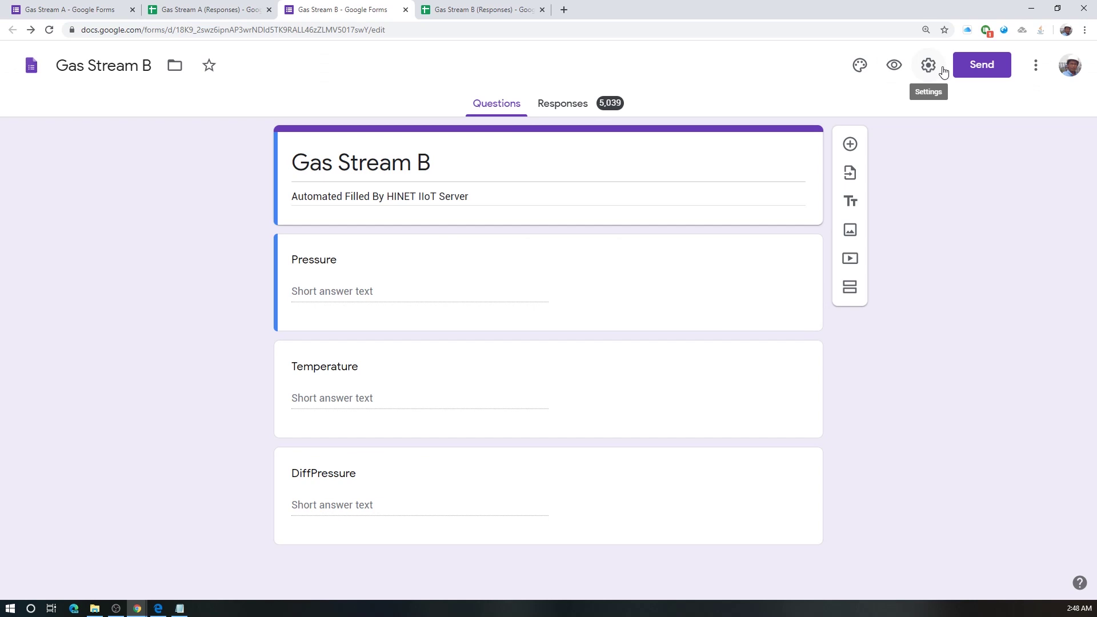
Step: Copy the Gas Stream B form's share link, open it in Microsoft Edge, and add a blank browser tab beside it
left_click(971, 66)
left_click(507, 179)
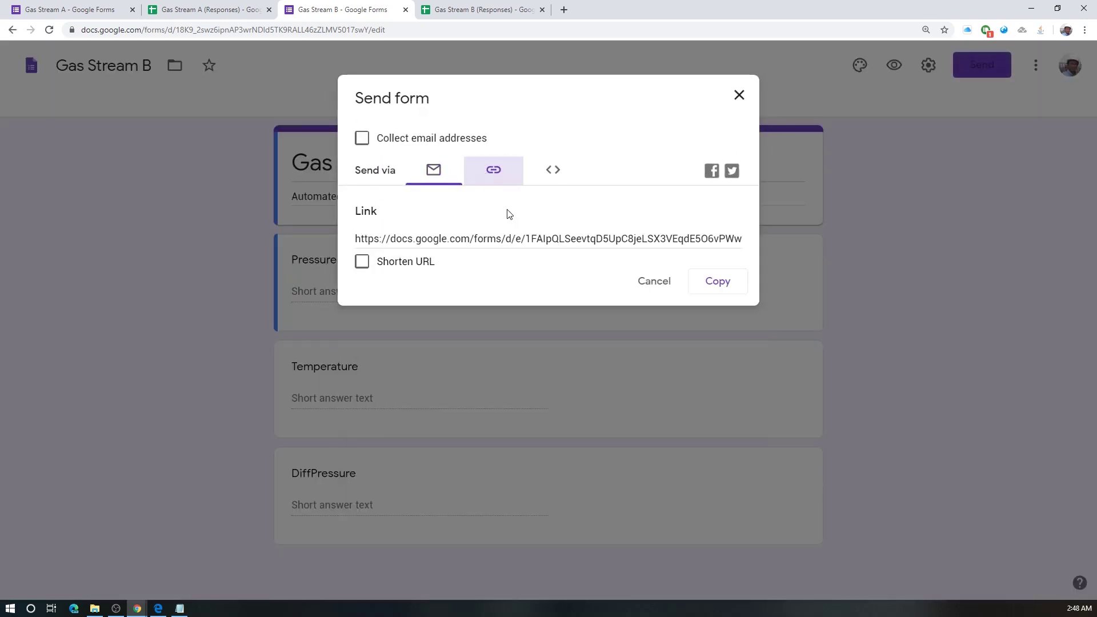
left_click(717, 280)
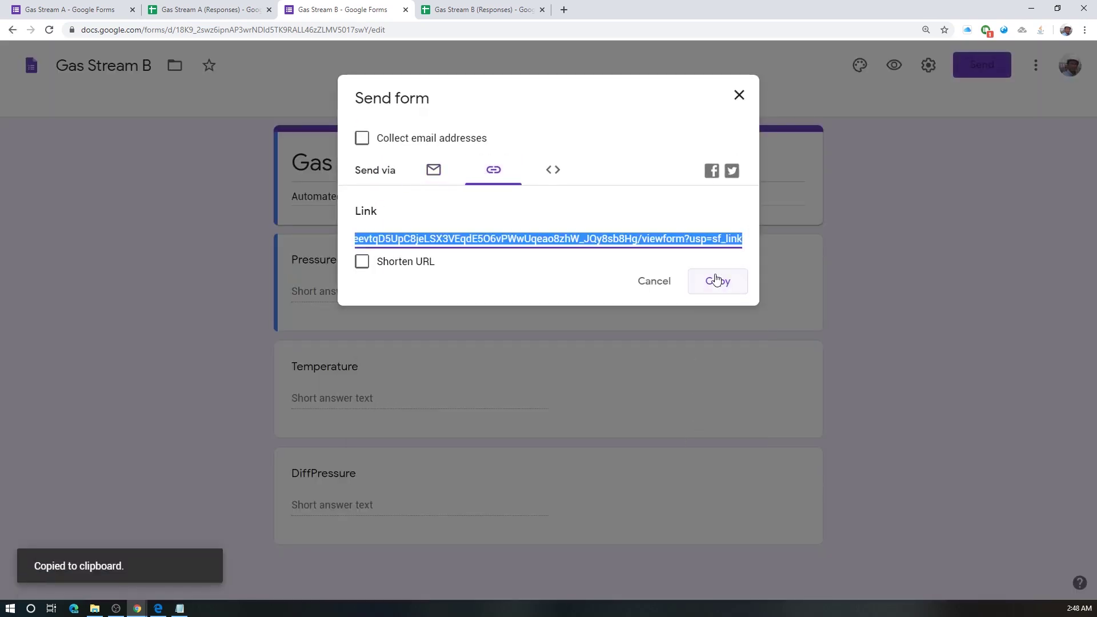
left_click(163, 611)
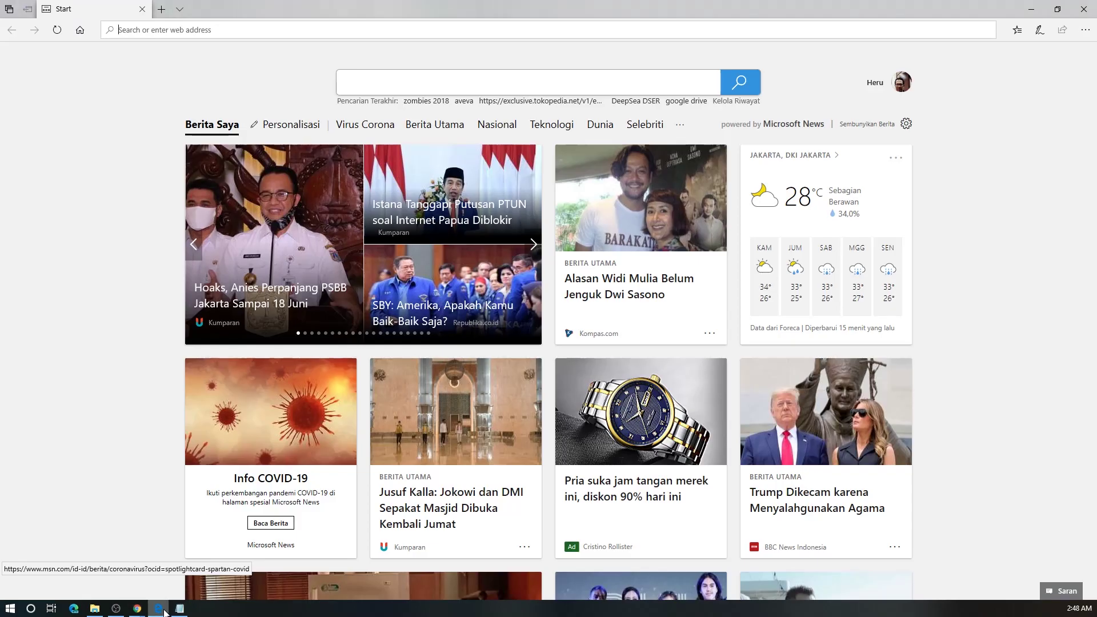
key("ctrl+v")
key("Return")
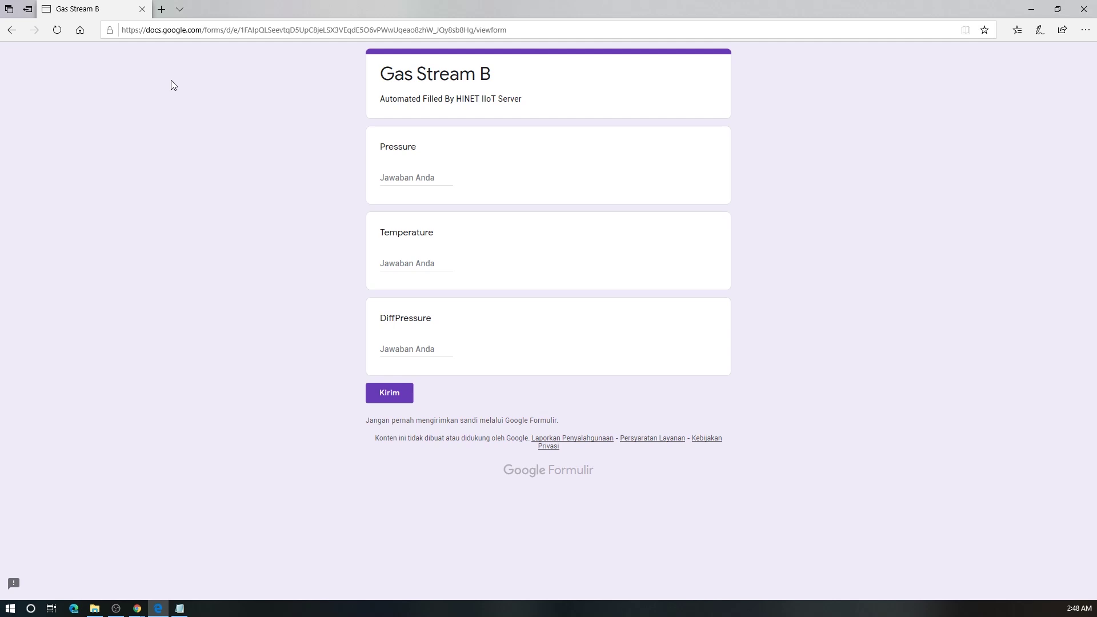
left_click(162, 9)
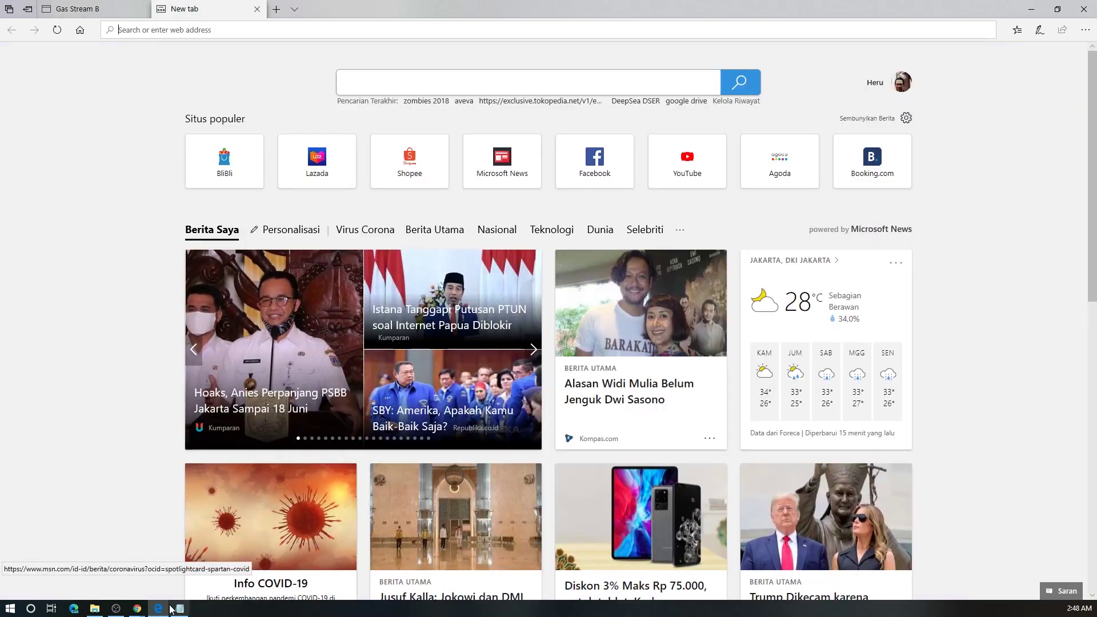
Step: Switch back to Chrome, close Gas Stream B's Send form dialog, and copy the Gas Stream A form's share link
mouse_move(137, 609)
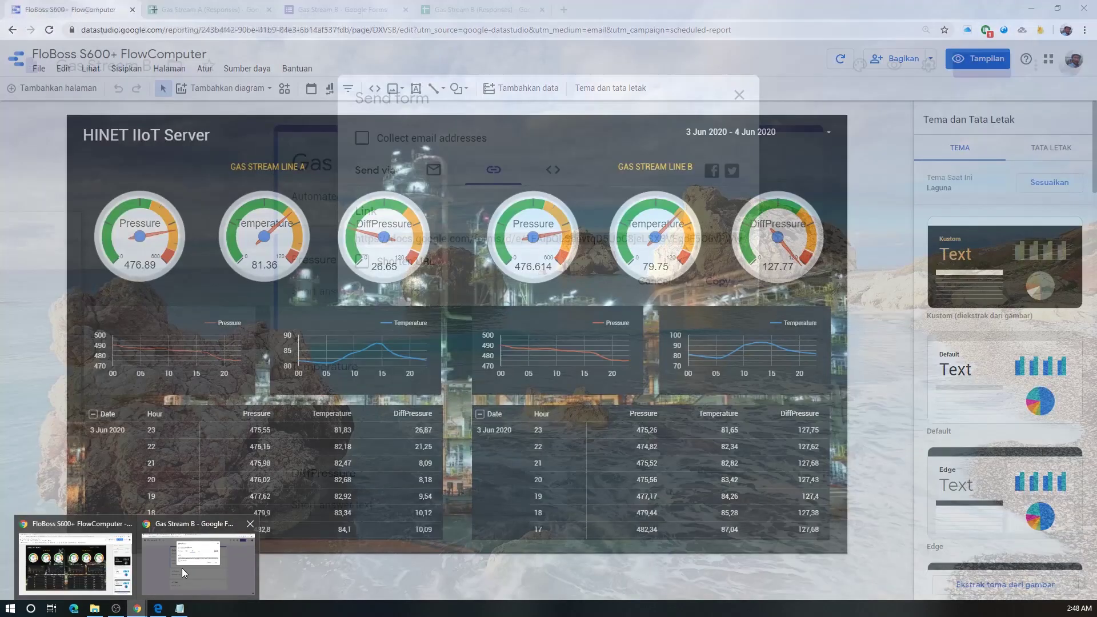
left_click(182, 569)
left_click(738, 94)
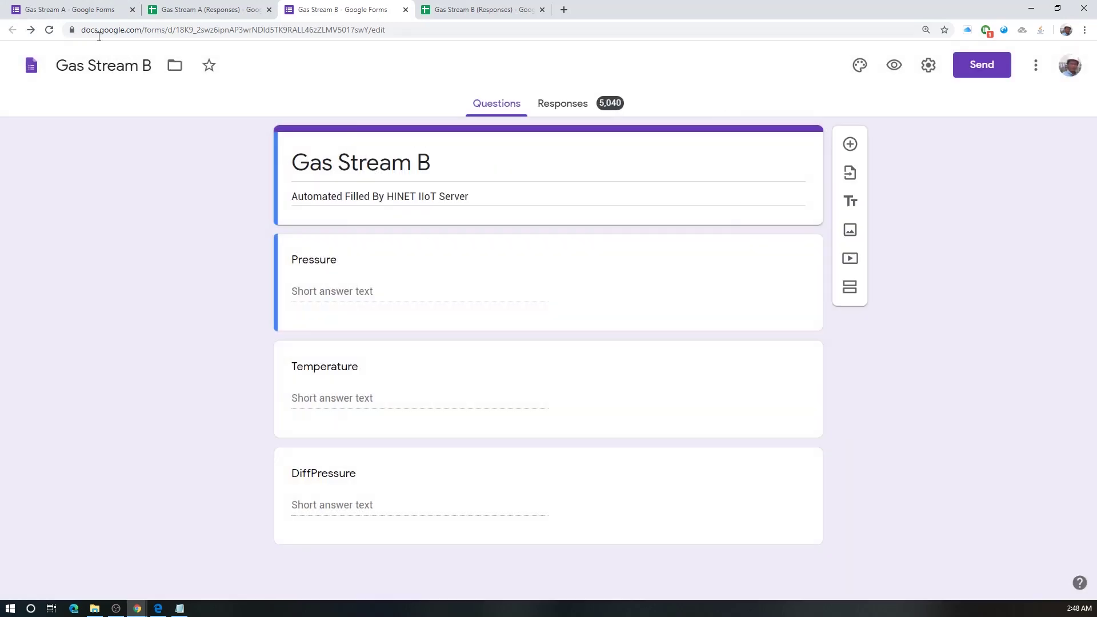
left_click(100, 10)
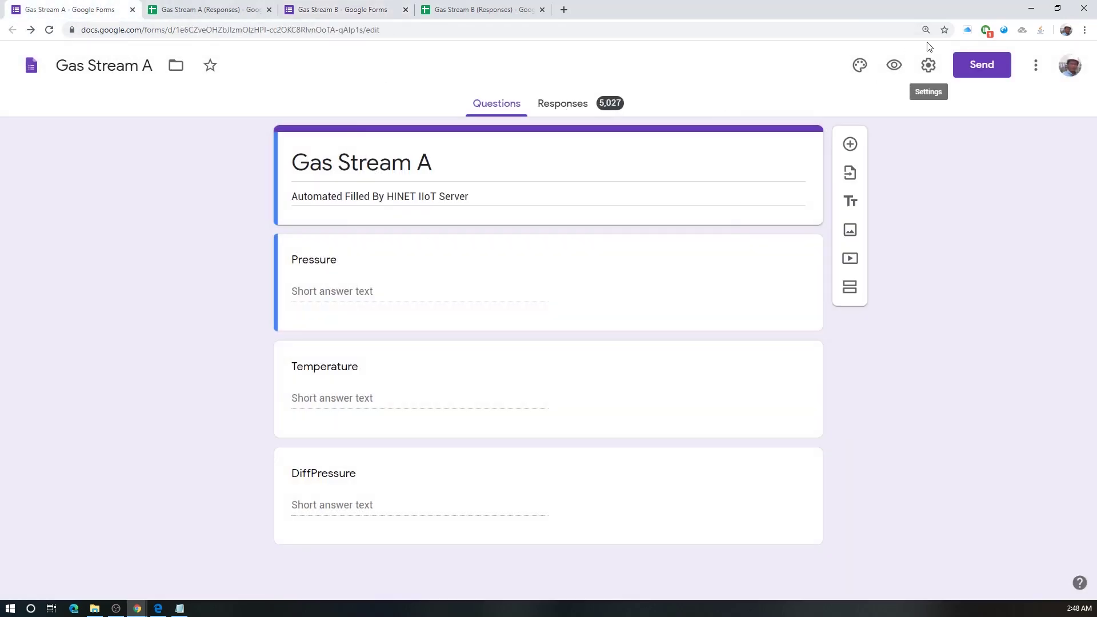
left_click(966, 63)
left_click(490, 174)
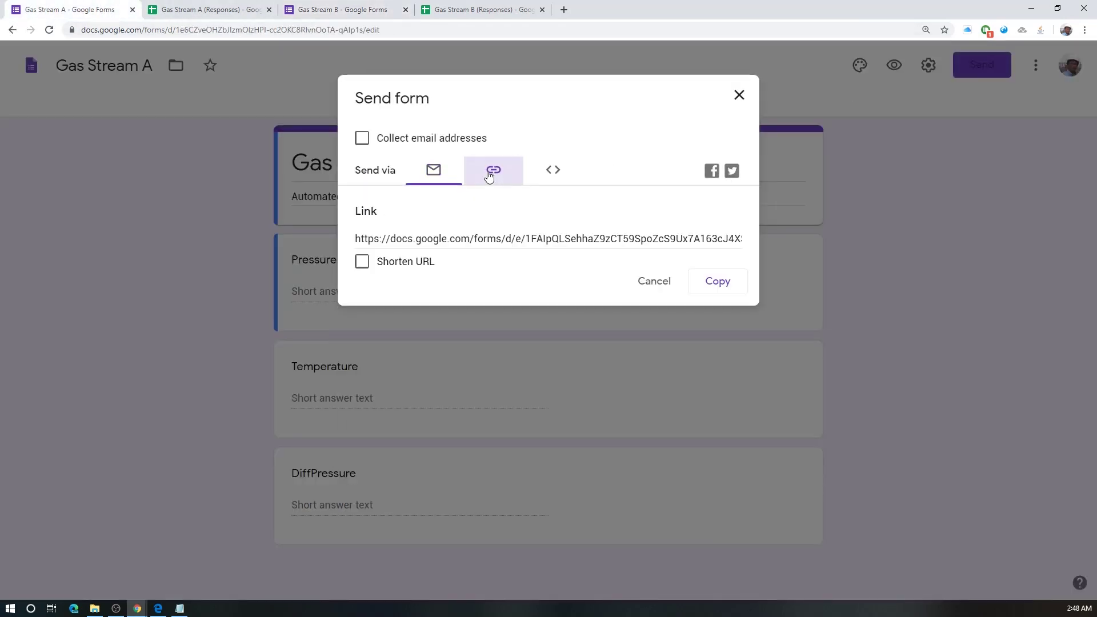
left_click(730, 286)
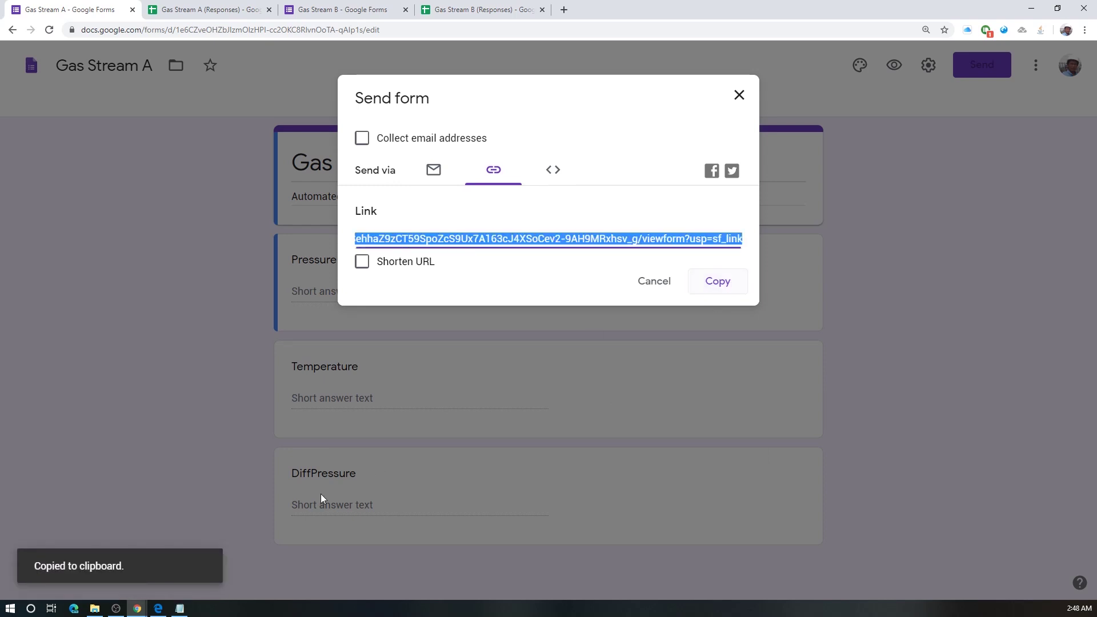
Step: Open the Gas Stream A link in the blank Edge tab and place its tab before Gas Stream B
left_click(154, 609)
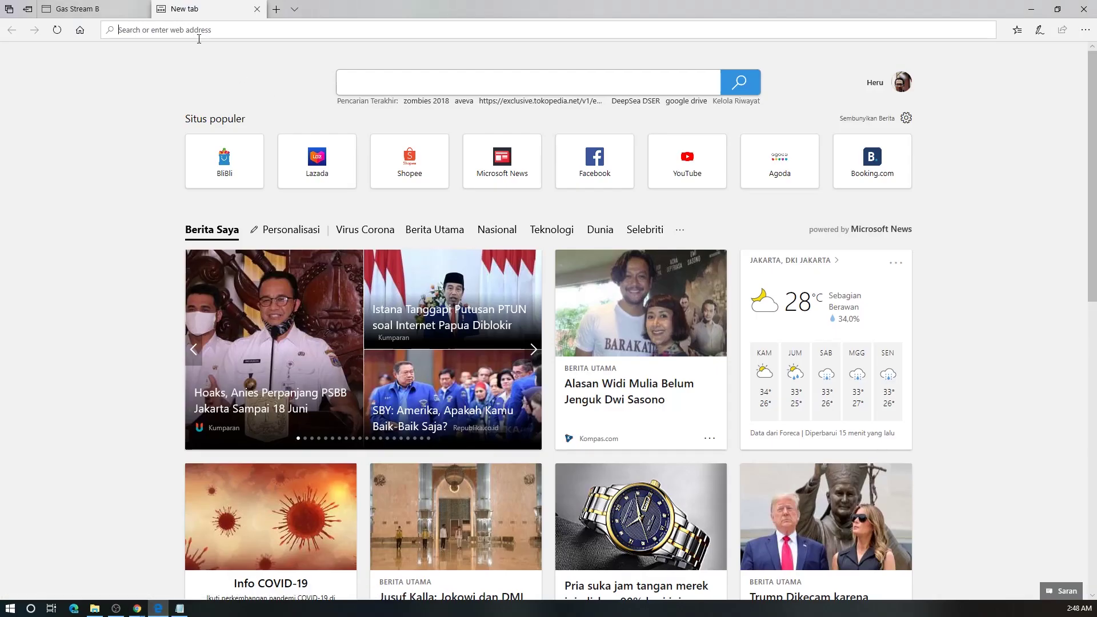
key("ctrl+v")
key("Return")
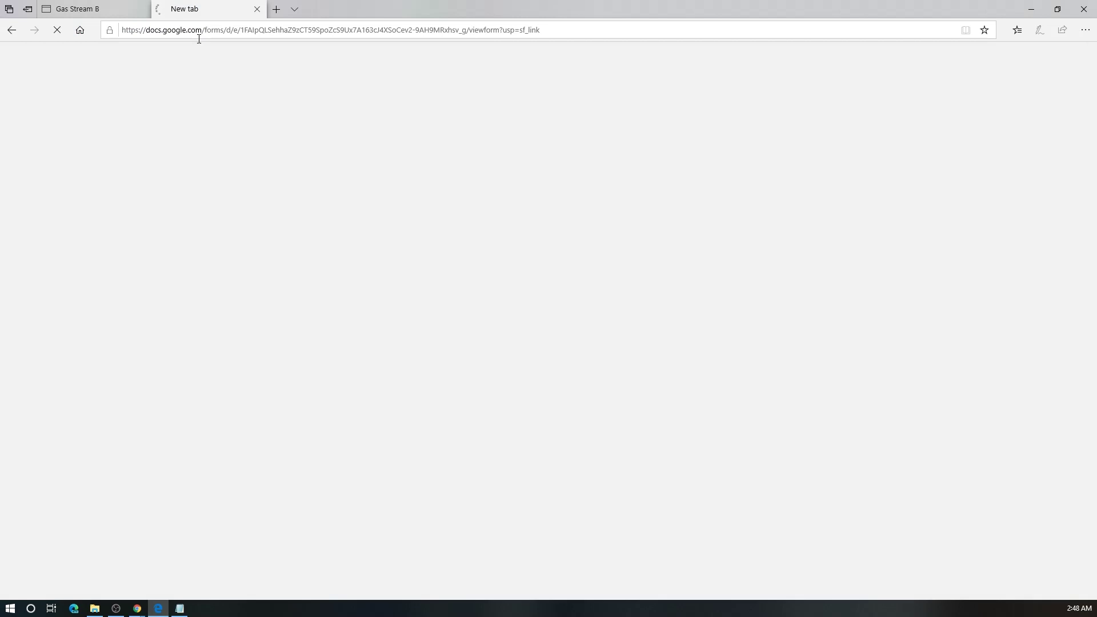
left_click_drag(95, 14, 214, 12)
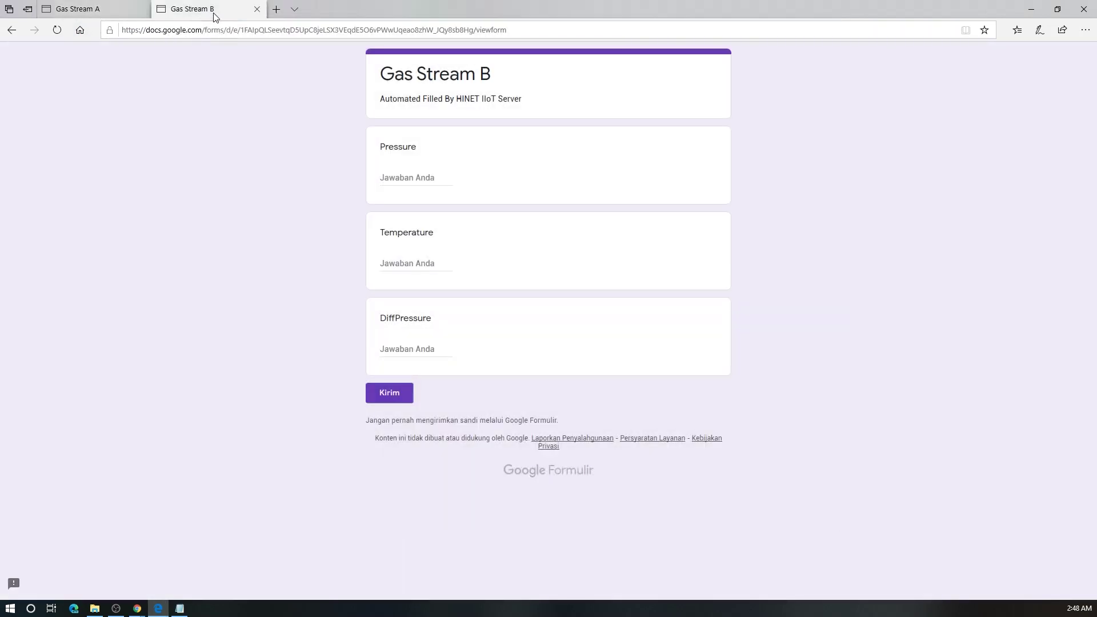
left_click(103, 6)
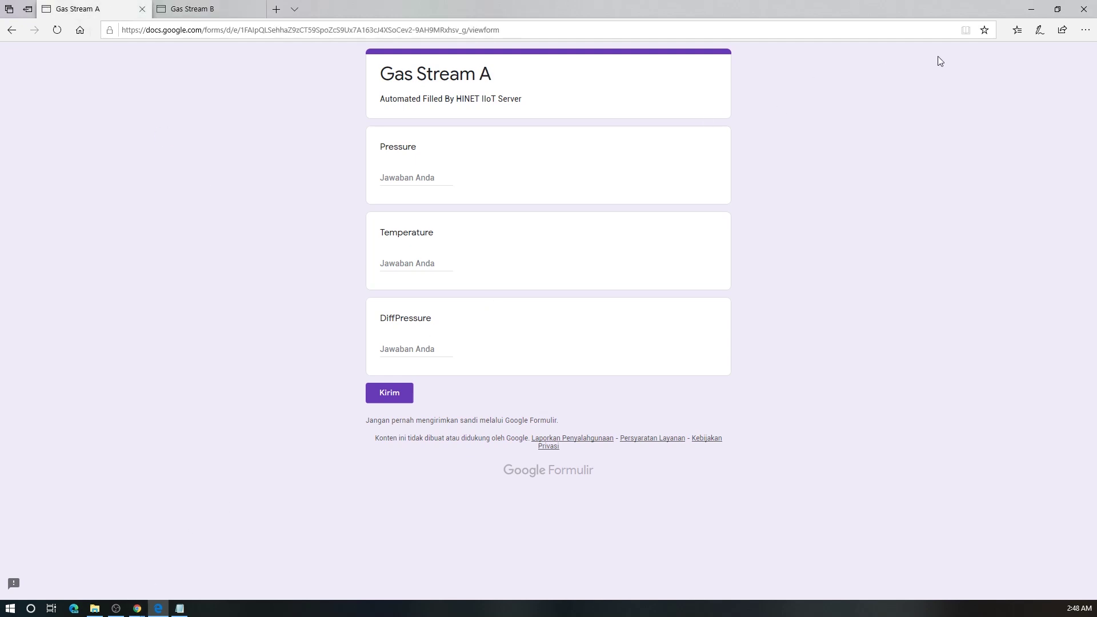
right_click(278, 188)
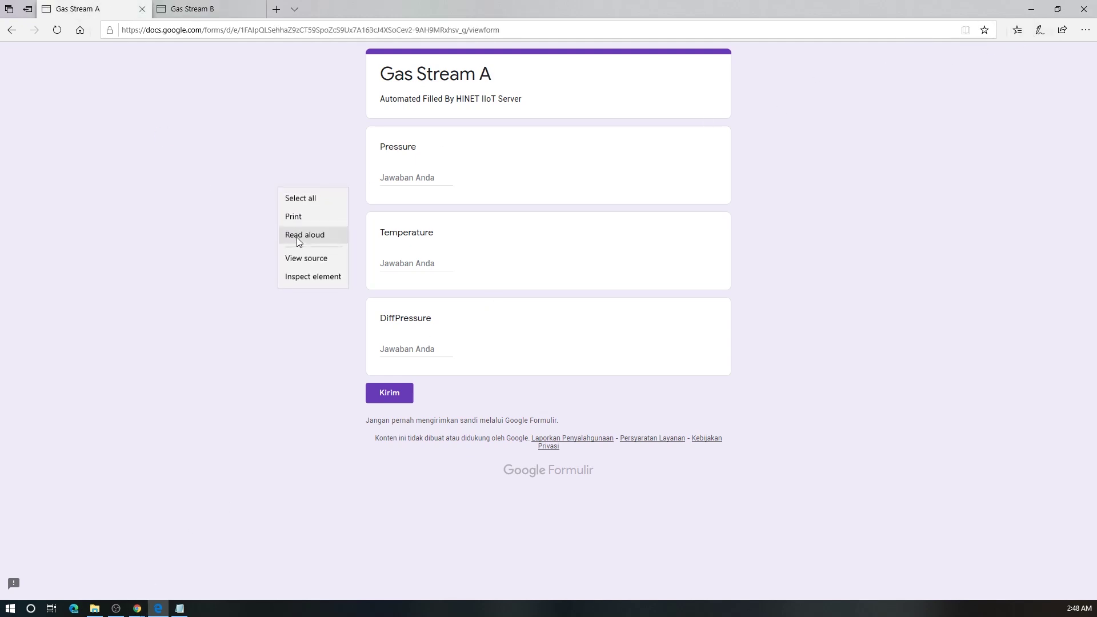
left_click(301, 259)
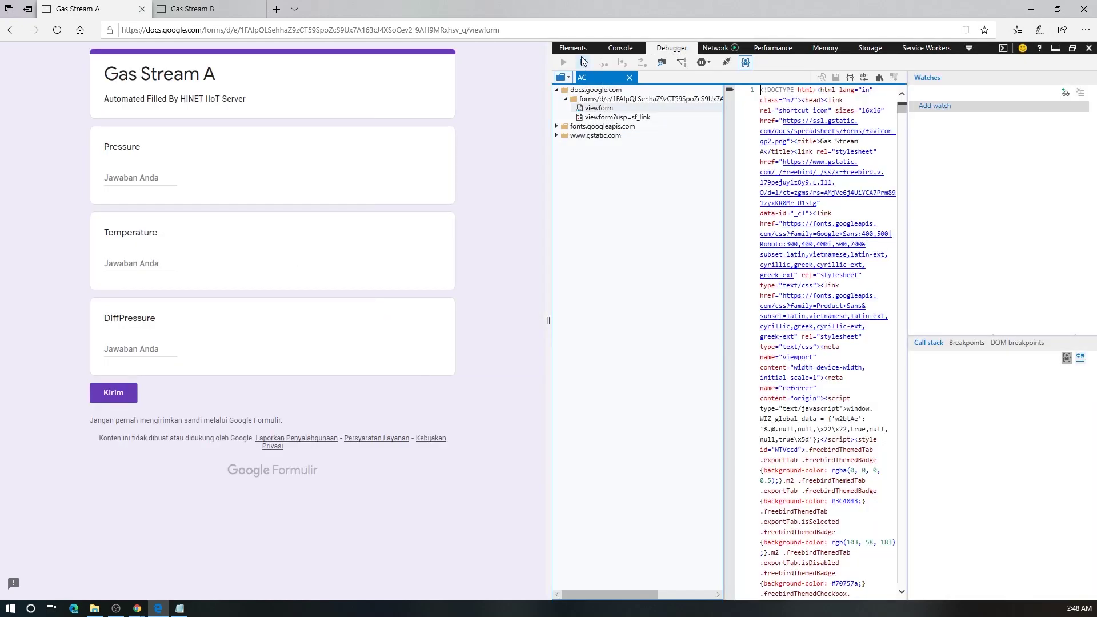
left_click(583, 62)
scroll(829, 343, "down", 10)
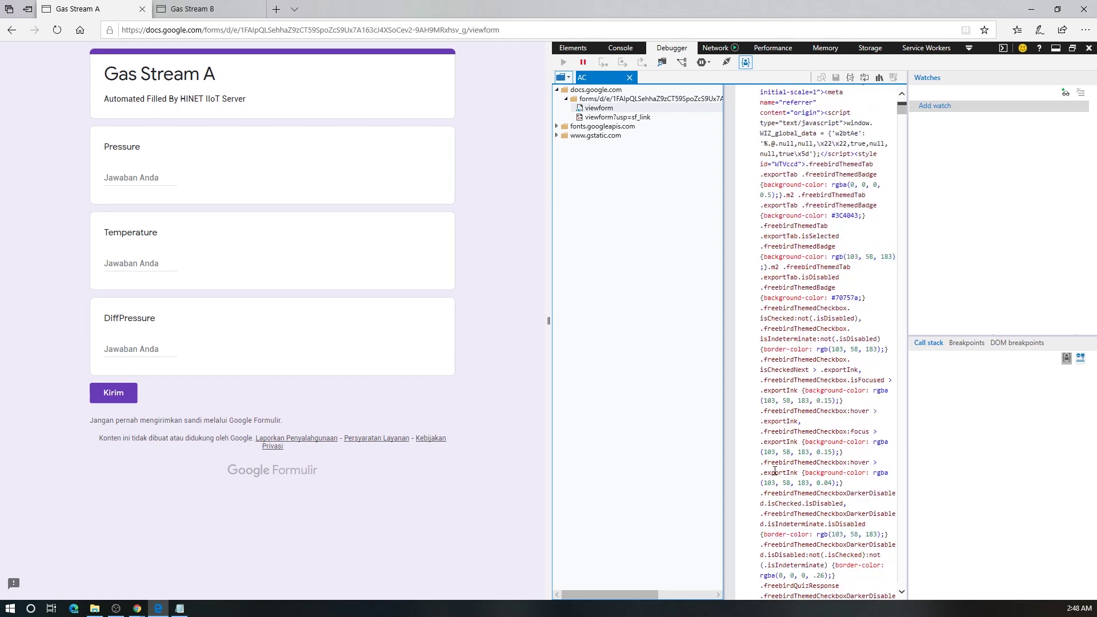
left_click(573, 48)
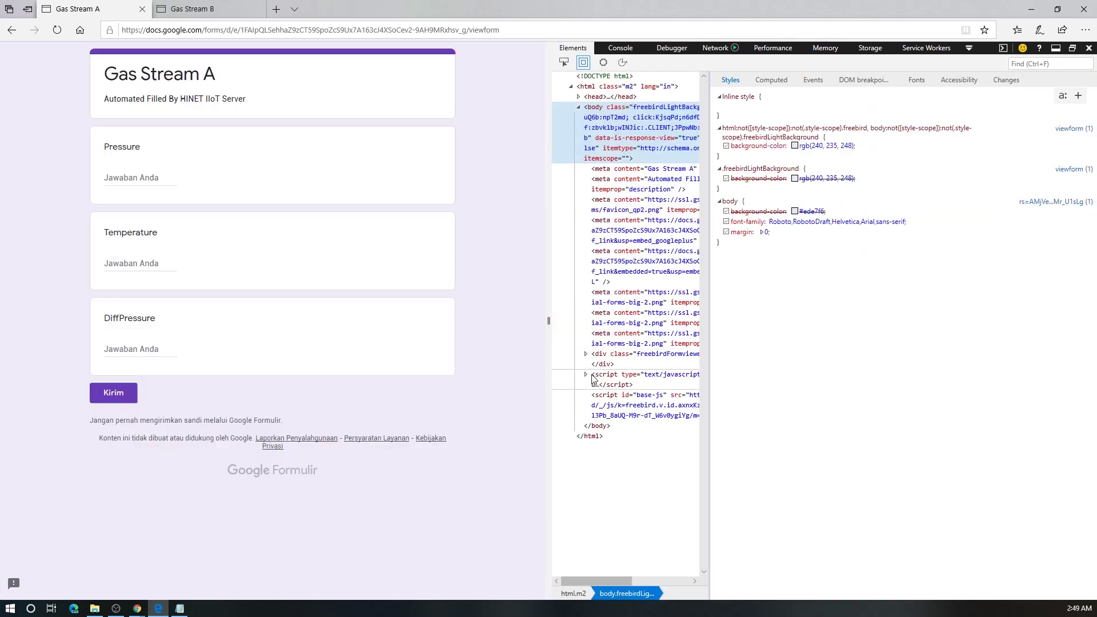
left_click(587, 375)
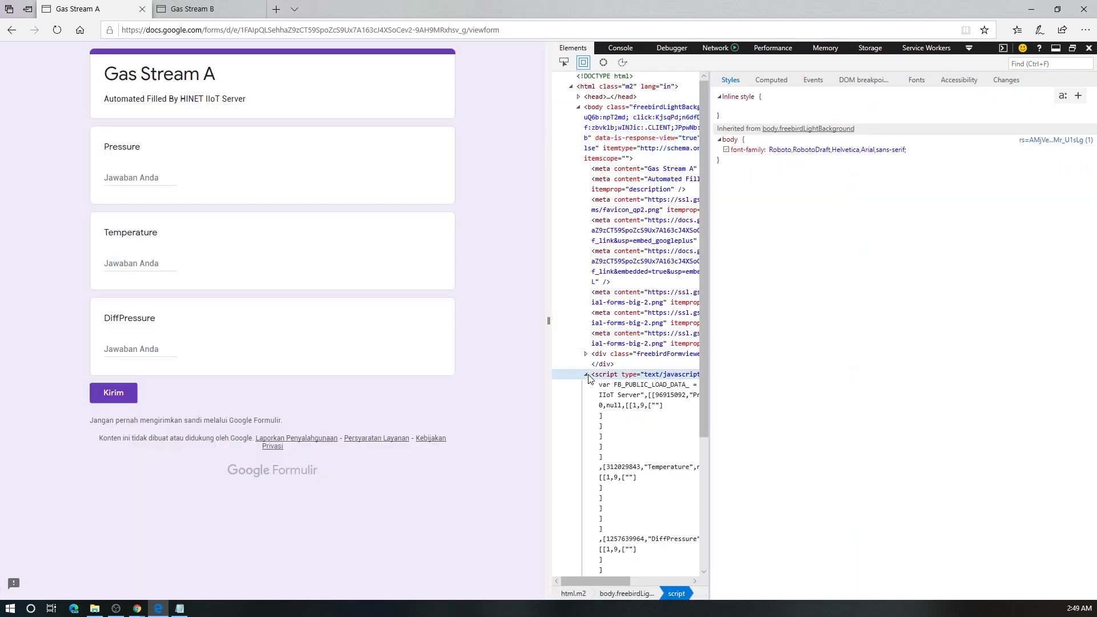
left_click(636, 394)
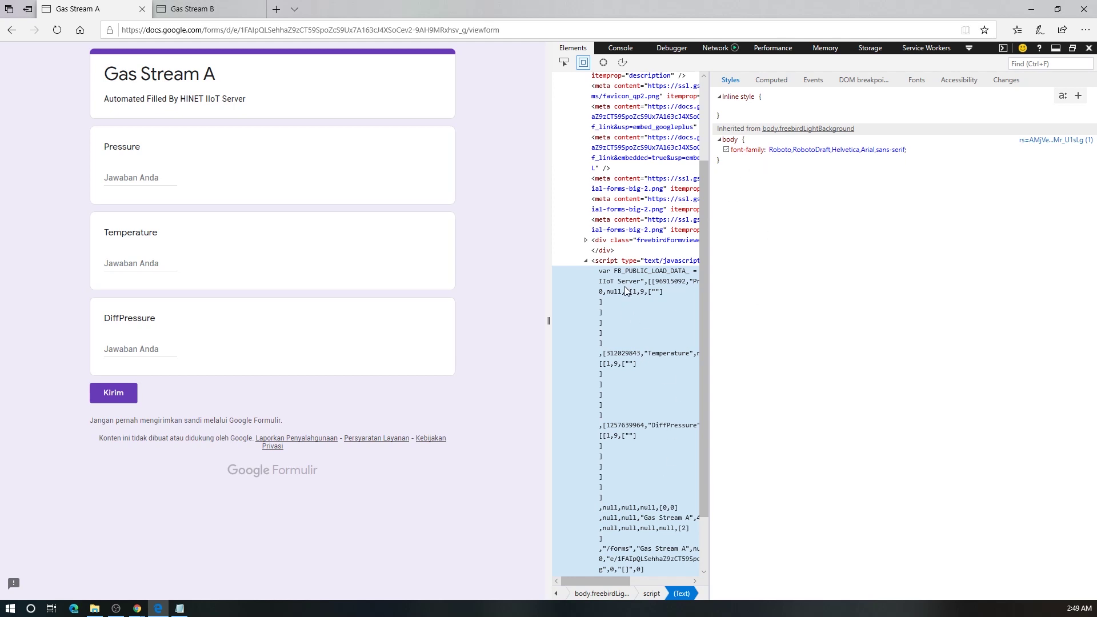
scroll(632, 306, "down", 2)
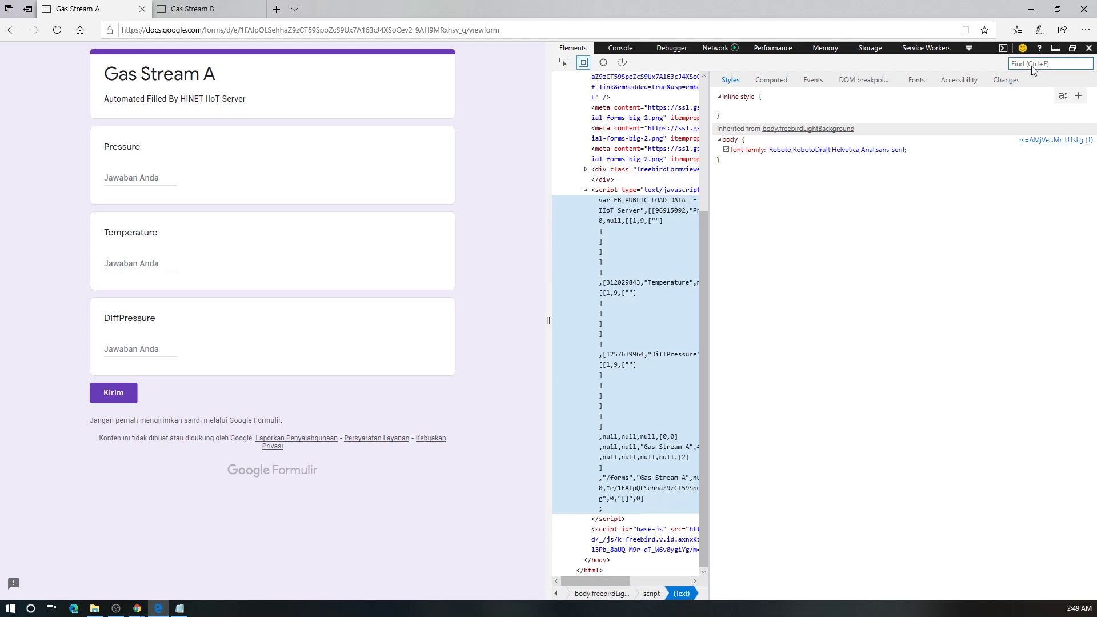
left_click(1003, 48)
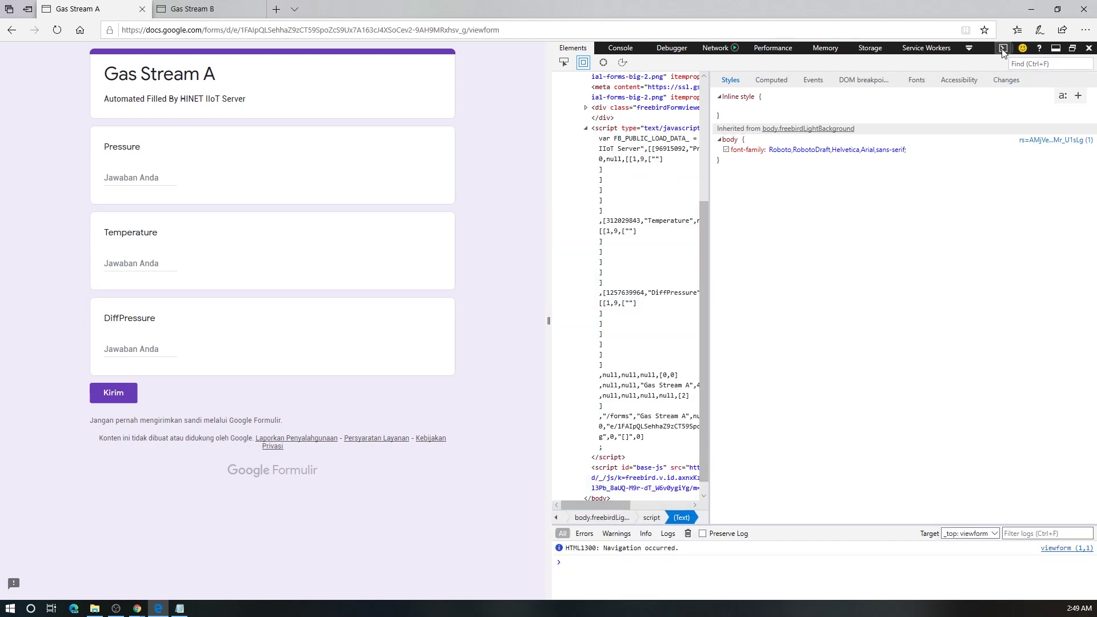
left_click(1003, 48)
left_click(1089, 48)
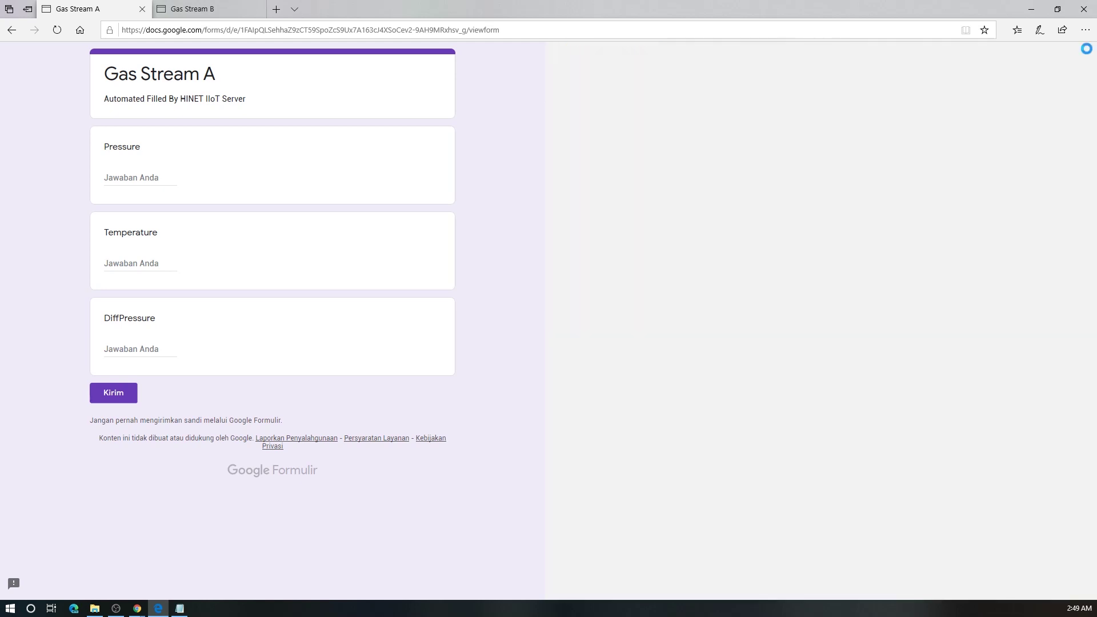
Step: View the Gas Stream A page's source and expand the body's script element containing FB_PUBLIC_LOAD_DATA_ in the element tree
right_click(229, 273)
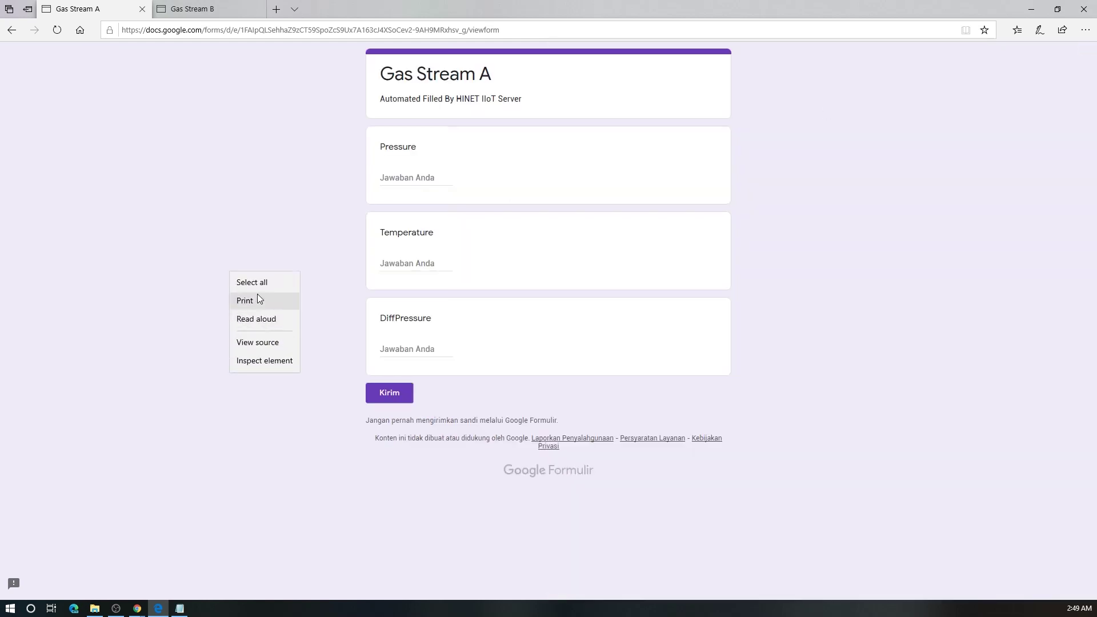
left_click(251, 342)
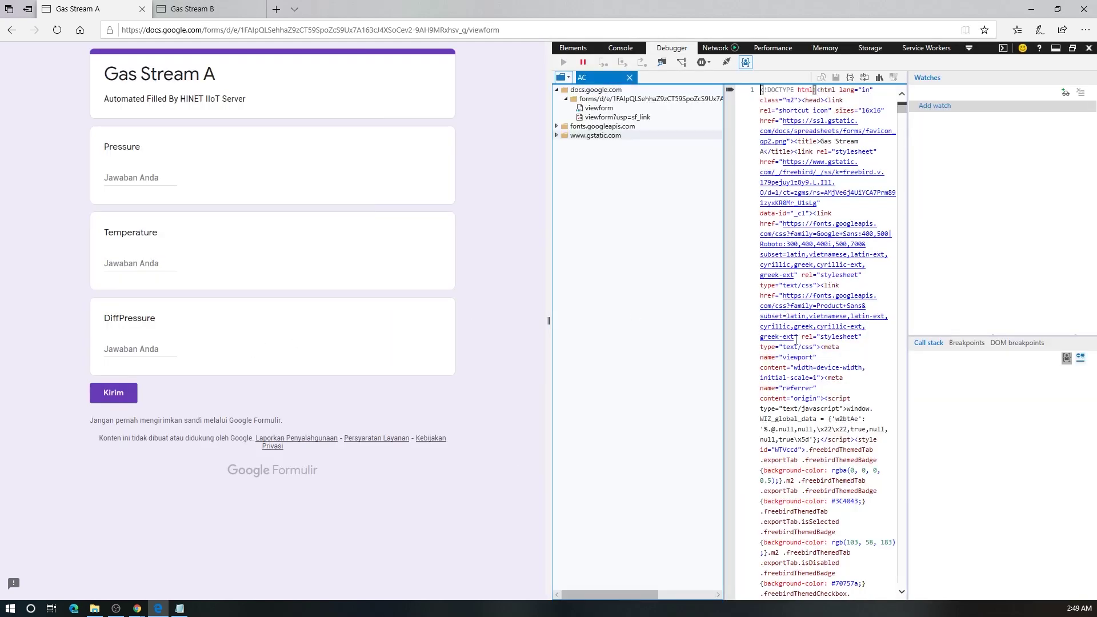
left_click(572, 48)
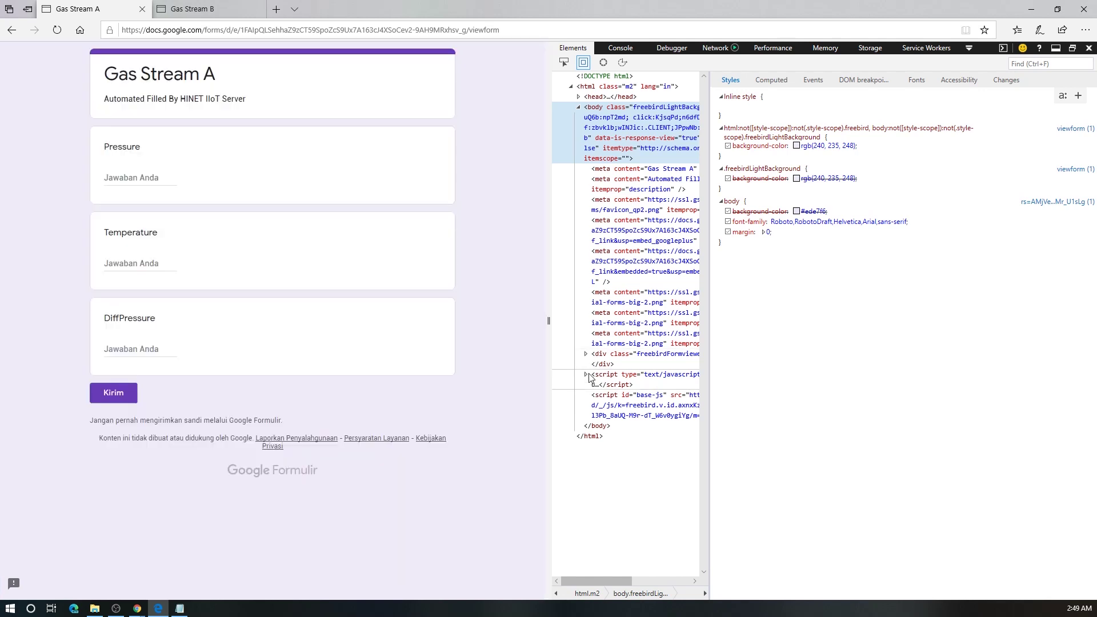
left_click(588, 377)
left_click(587, 375)
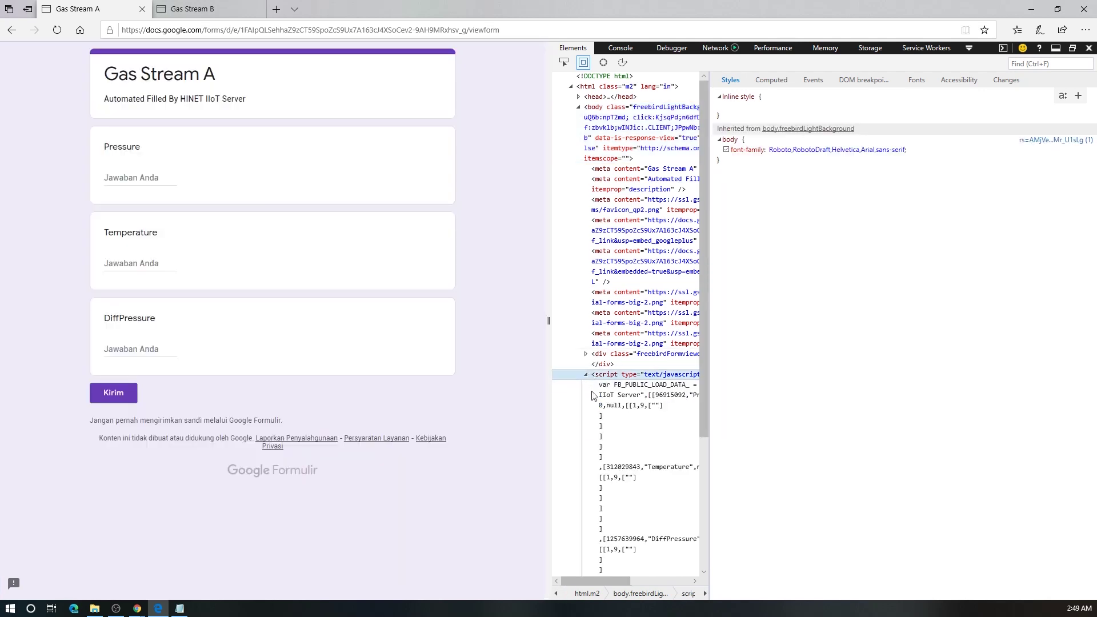
left_click(864, 81)
left_click(770, 80)
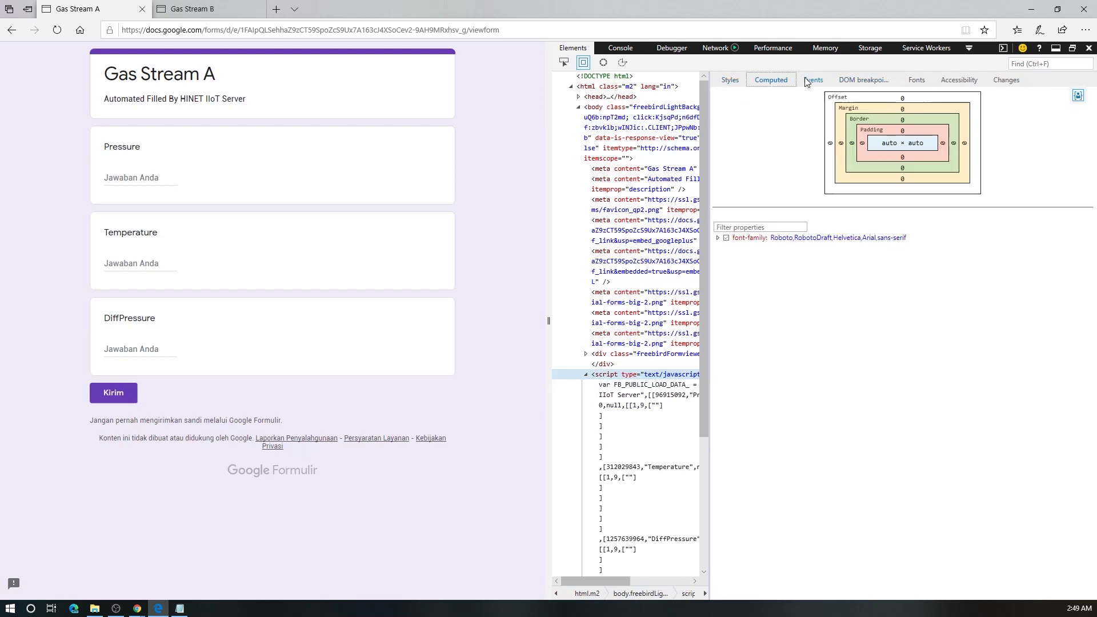
left_click(808, 80)
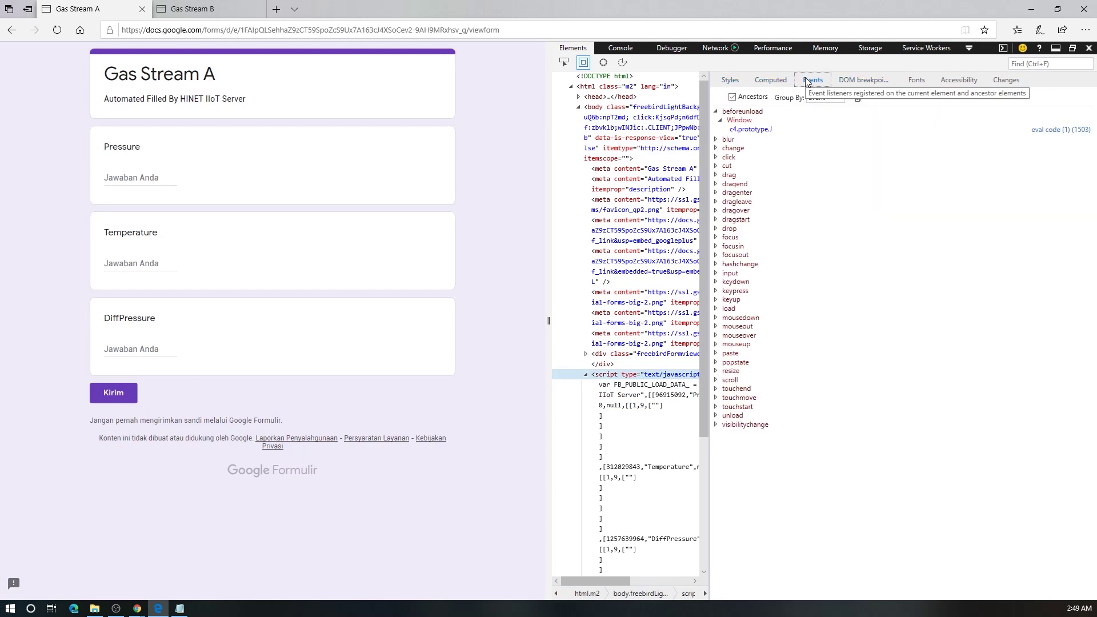
left_click(958, 81)
left_click(1009, 82)
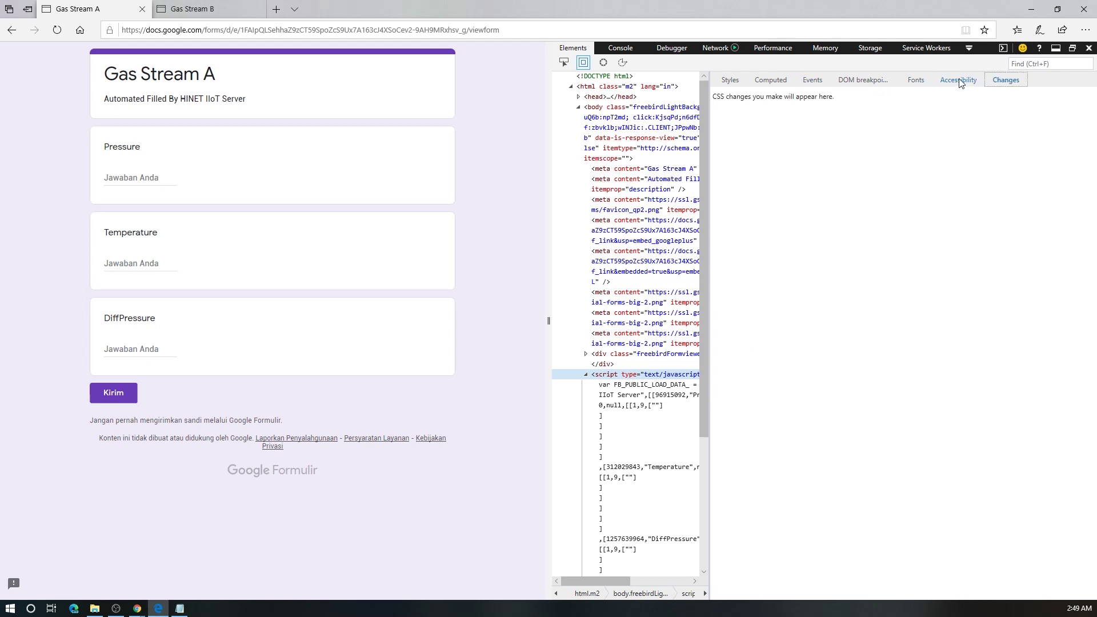
left_click(732, 81)
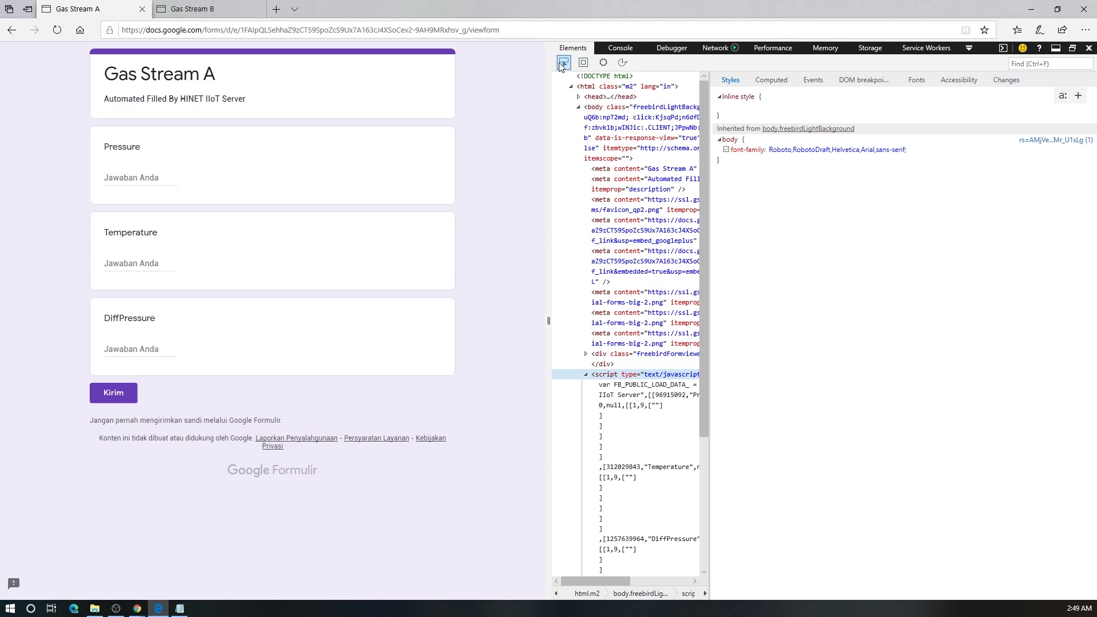
Step: Copy the FB_PUBLIC_LOAD_DATA_ script content of the Gas Stream A form and paste it into the Notepad note
left_click(564, 64)
scroll(649, 423, "down", 3)
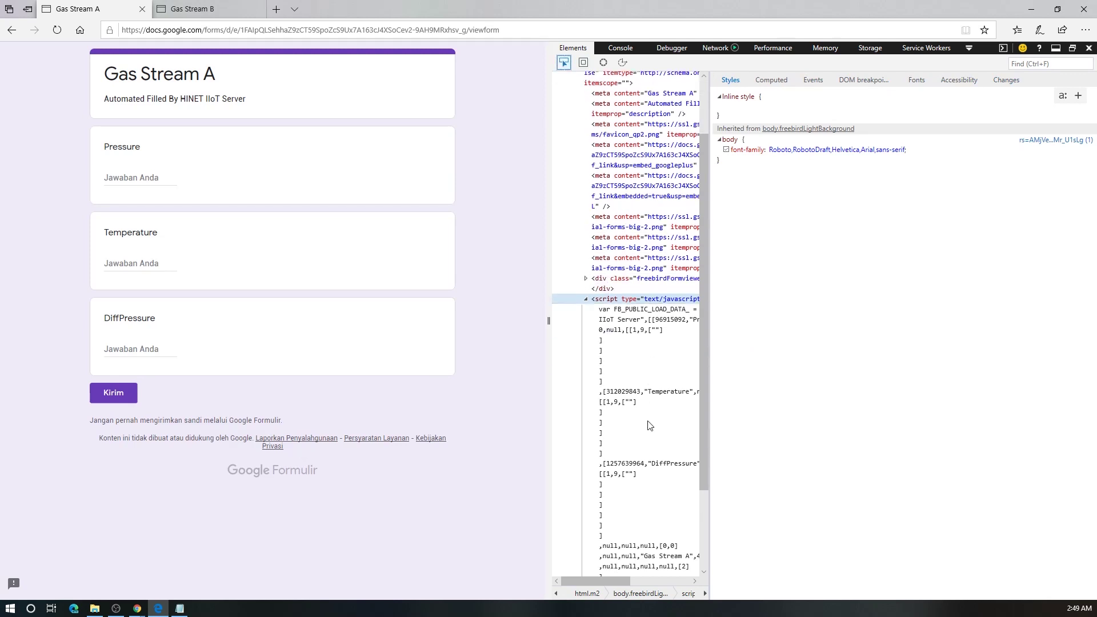
mouse_move(601, 309)
left_mouse_down()
mouse_move(623, 355)
mouse_move(605, 318)
left_mouse_up()
right_click(603, 310)
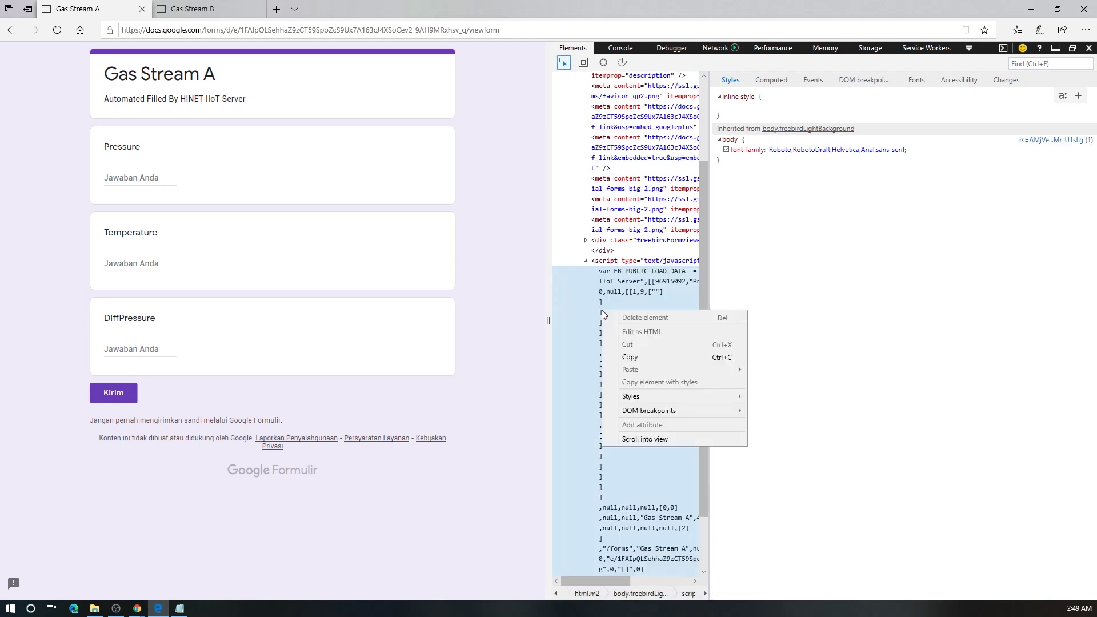
left_click(640, 365)
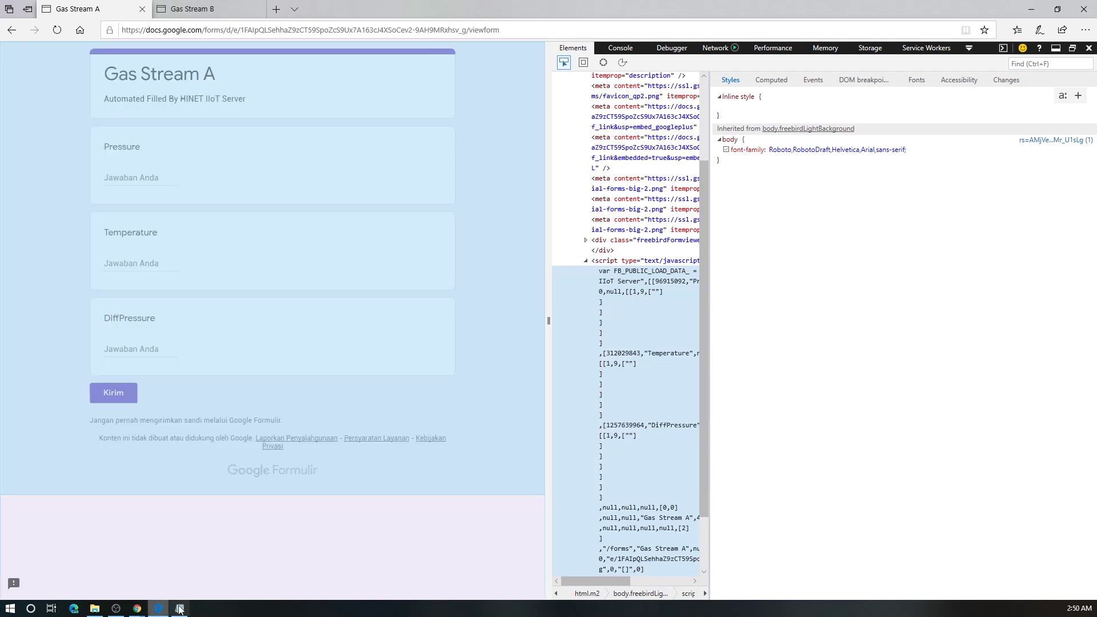
left_click(177, 609)
key("ctrl+v")
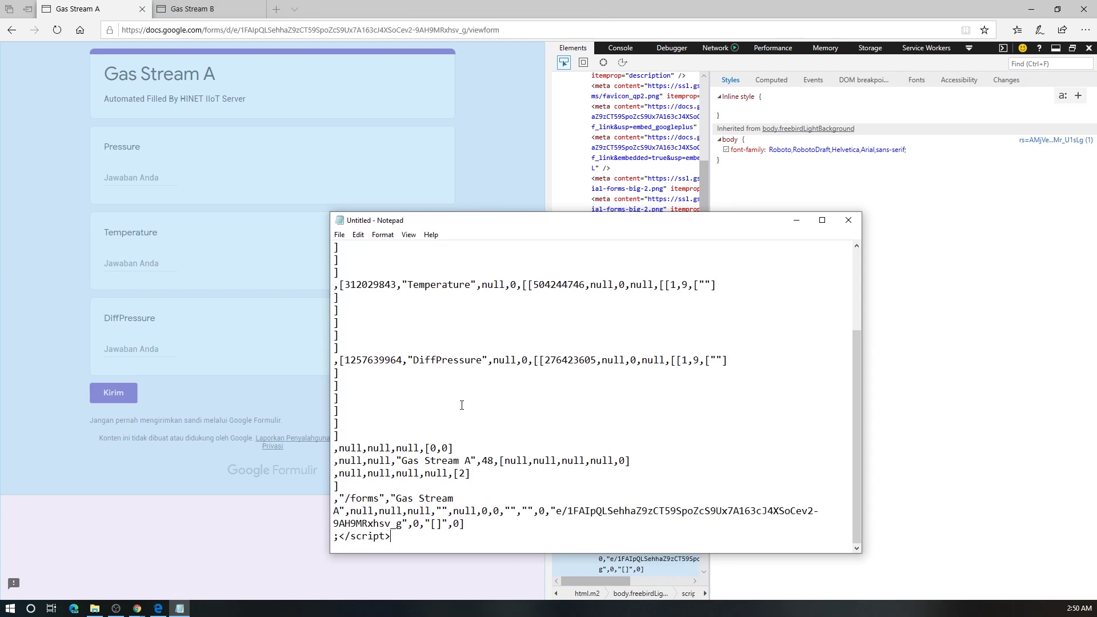
scroll(493, 375, "up", 3)
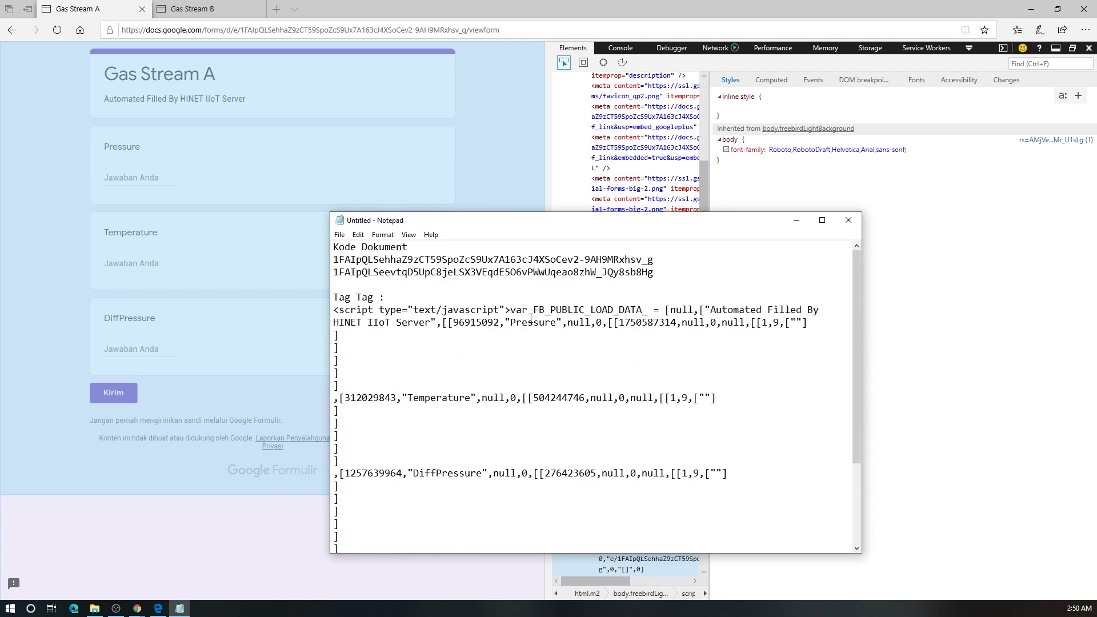
key("shift+Down")
key("shift+Down")
key("shift+Down")
key("shift+Down")
key("shift+Down")
key("shift+Down")
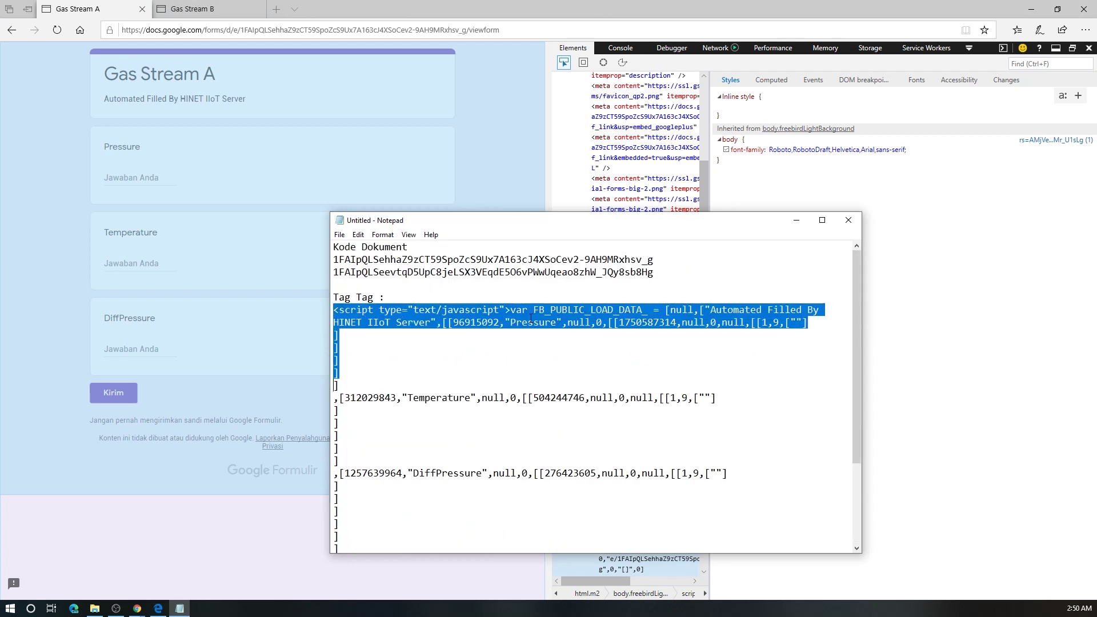
key("Delete")
key("shift+Down")
key("shift+Down")
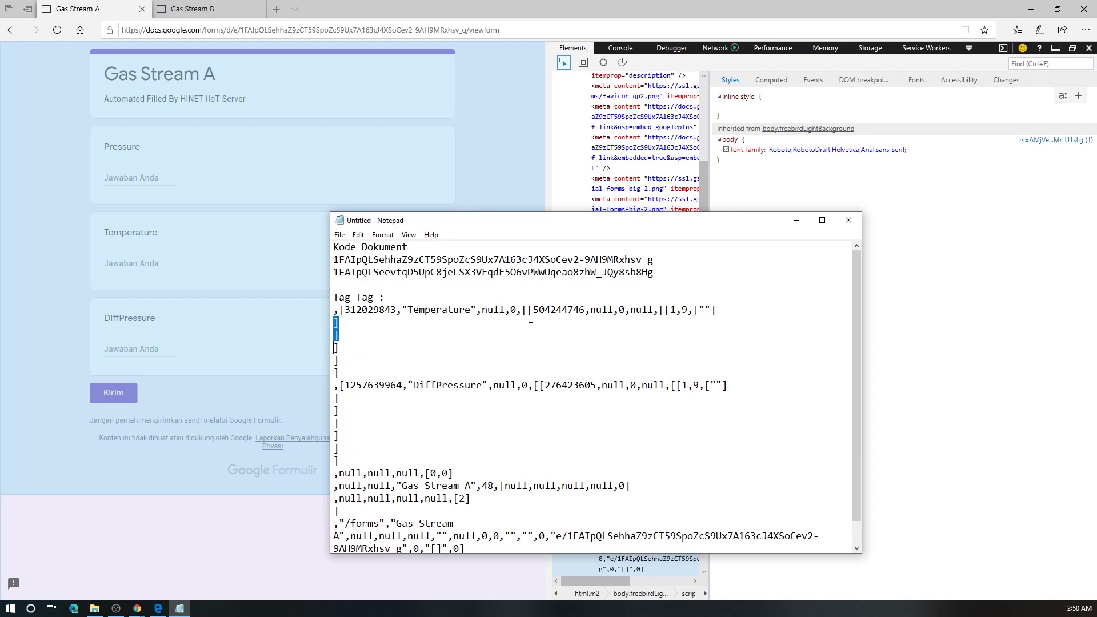
key("Delete")
key("Down")
key("shift+Down")
key("shift+Down")
key("shift+Down")
key("shift+Down")
key("shift+Down")
key("shift+Down")
key("shift+Down")
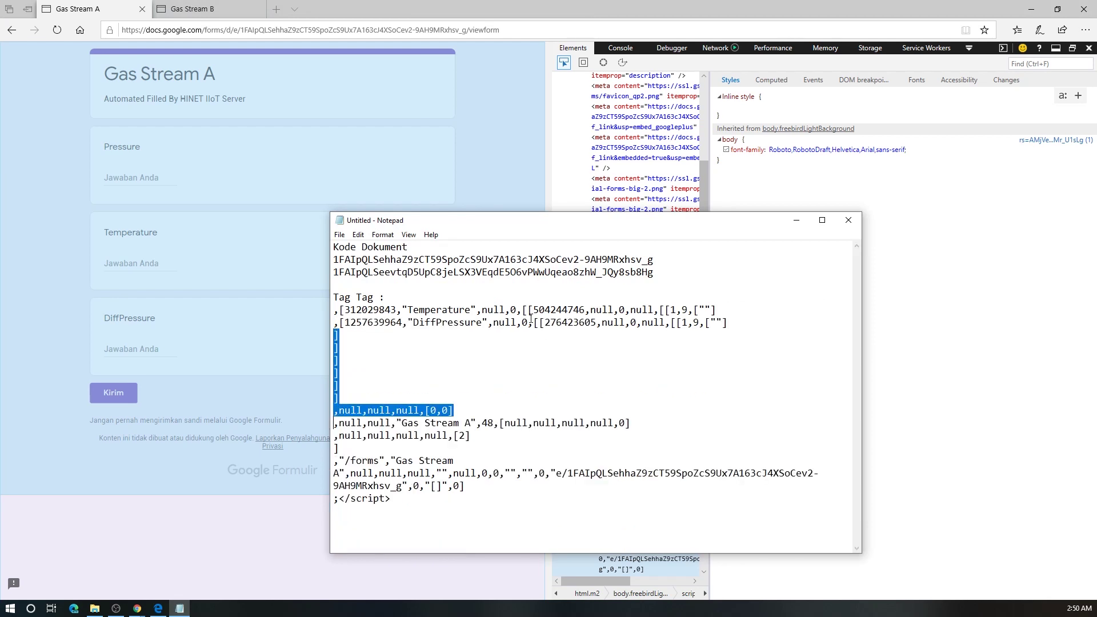
key("Up")
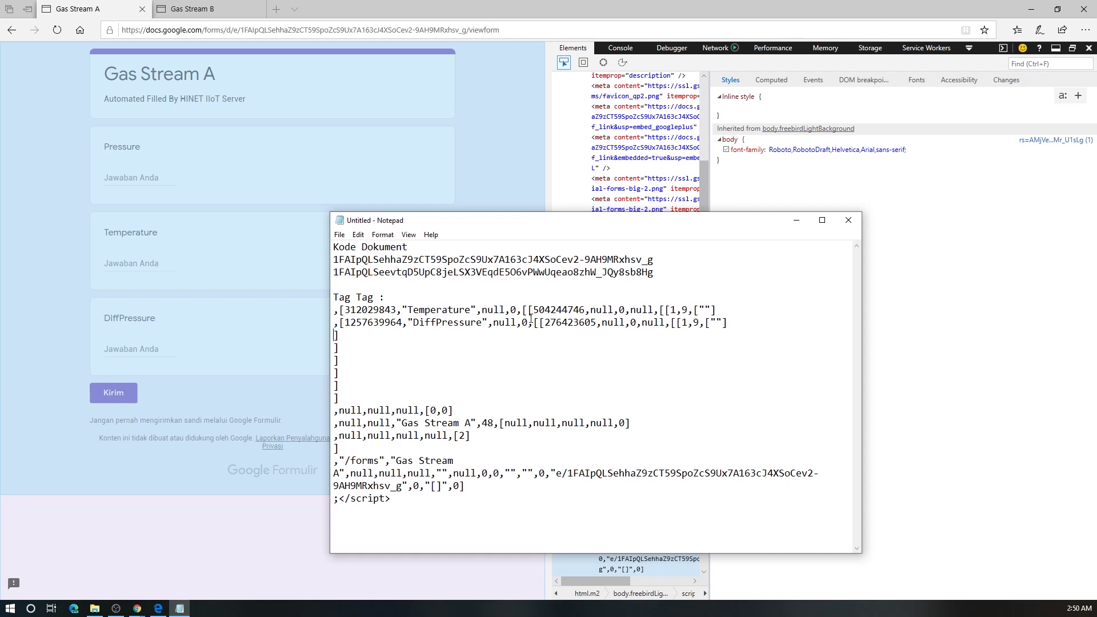
key("shift+Down")
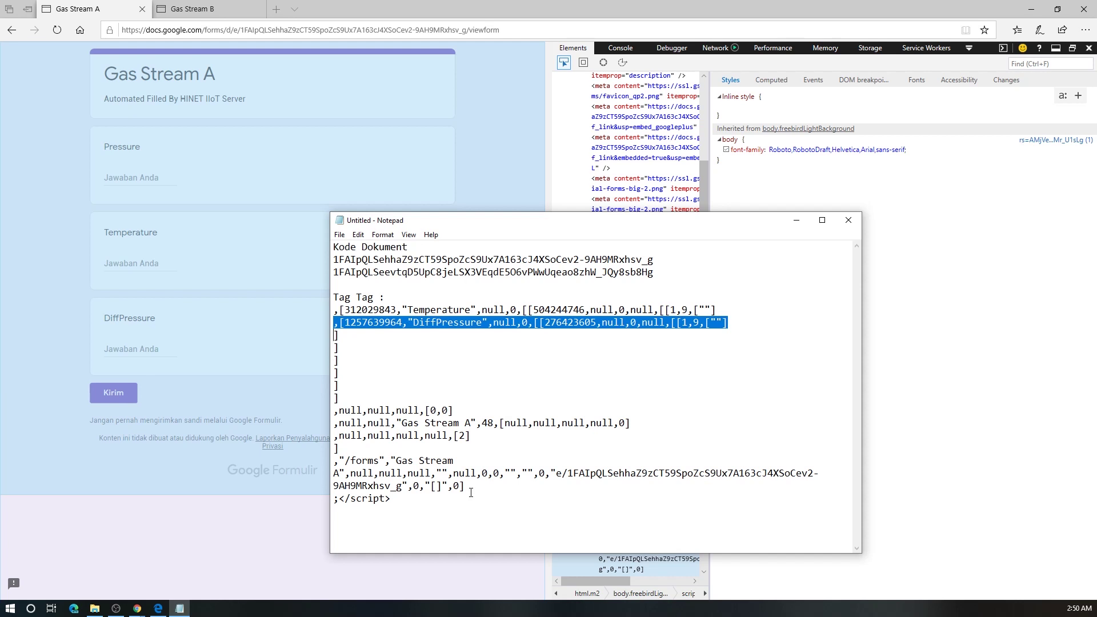
Step: Replace the remaining script text under Tag Tag with a fresh copy of the Gas Stream A script content from Edge
left_click_drag(435, 508, 319, 304)
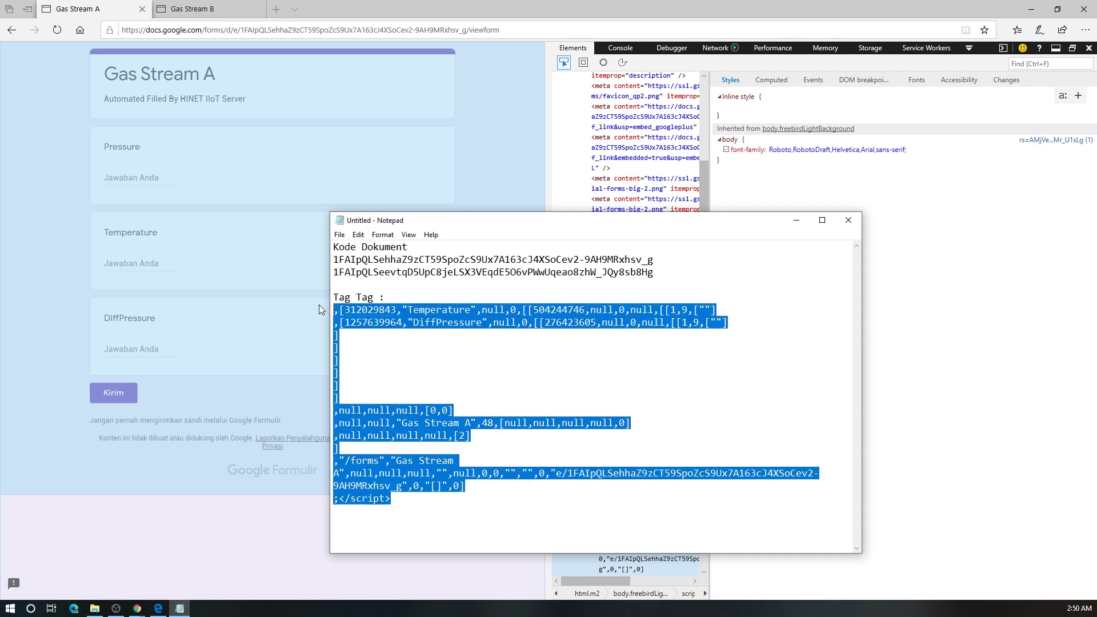
key("Delete")
left_click(839, 188)
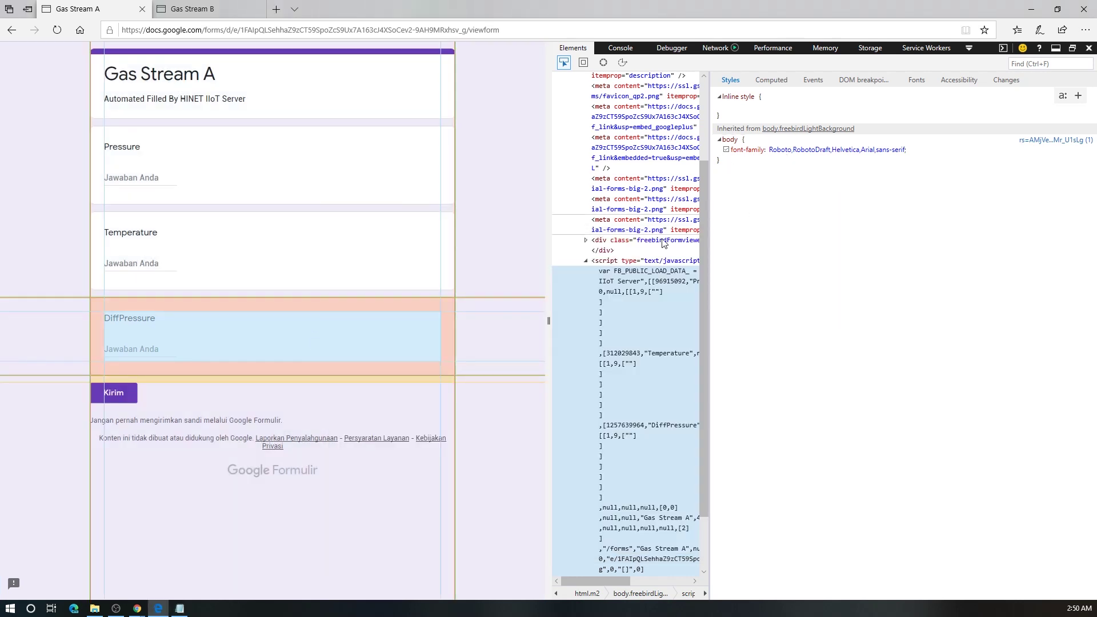
right_click(629, 277)
left_click(658, 327)
left_click(179, 609)
key("ctrl+v")
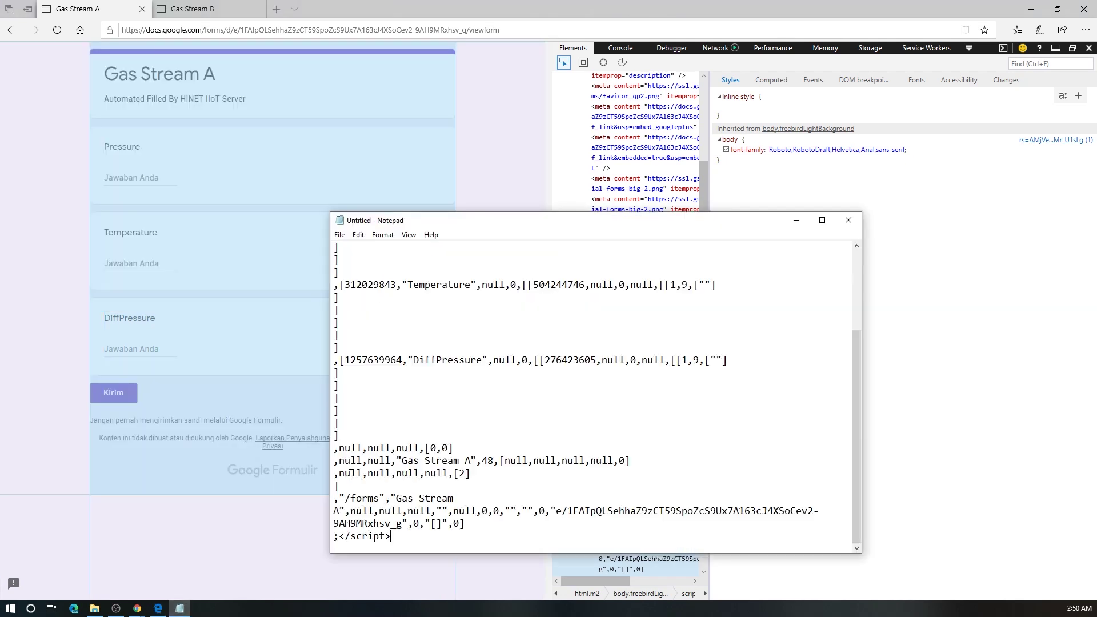
Step: Delete the script header under Tag Tag so the text starts at [[96915092,"Pressure"
scroll(558, 403, "up", 3)
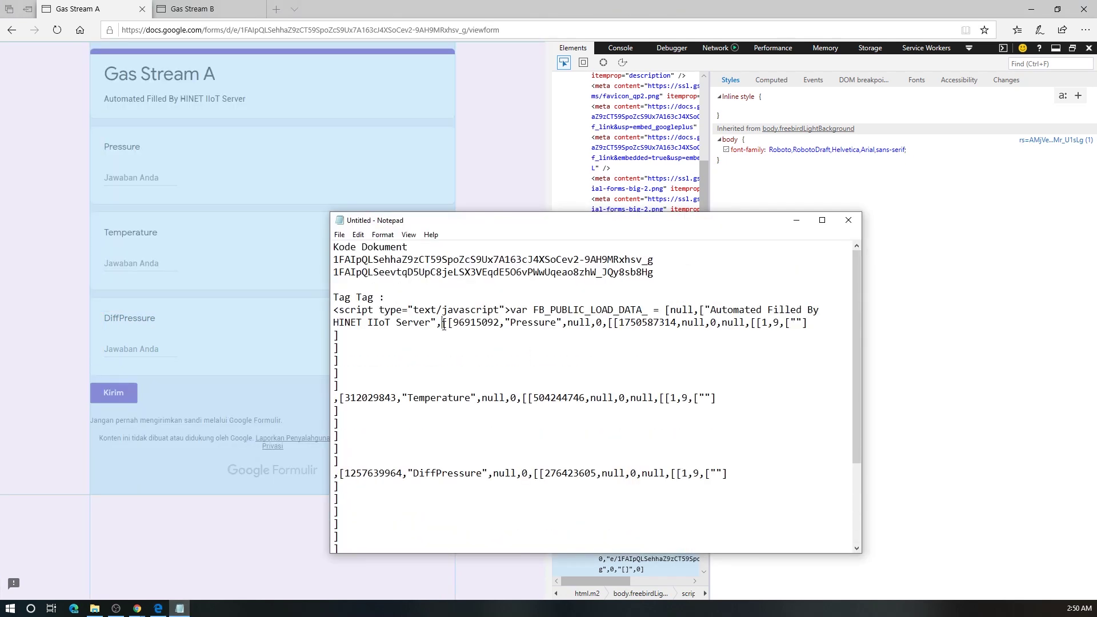
key("Return")
key("shift+Down")
key("shift+Down")
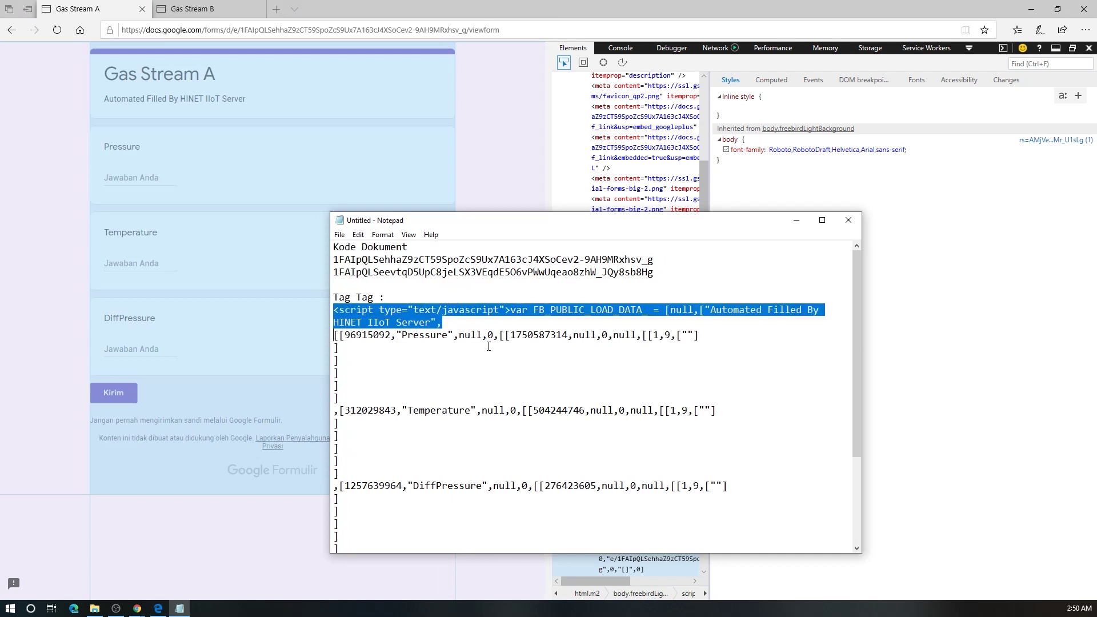
key("BackSpace")
Step: Delete the bracket-only lines below the Pressure and Temperature entries
key("Down")
key("shift+Down")
key("shift+Down")
key("shift+Down")
key("shift+Down")
key("shift+Down")
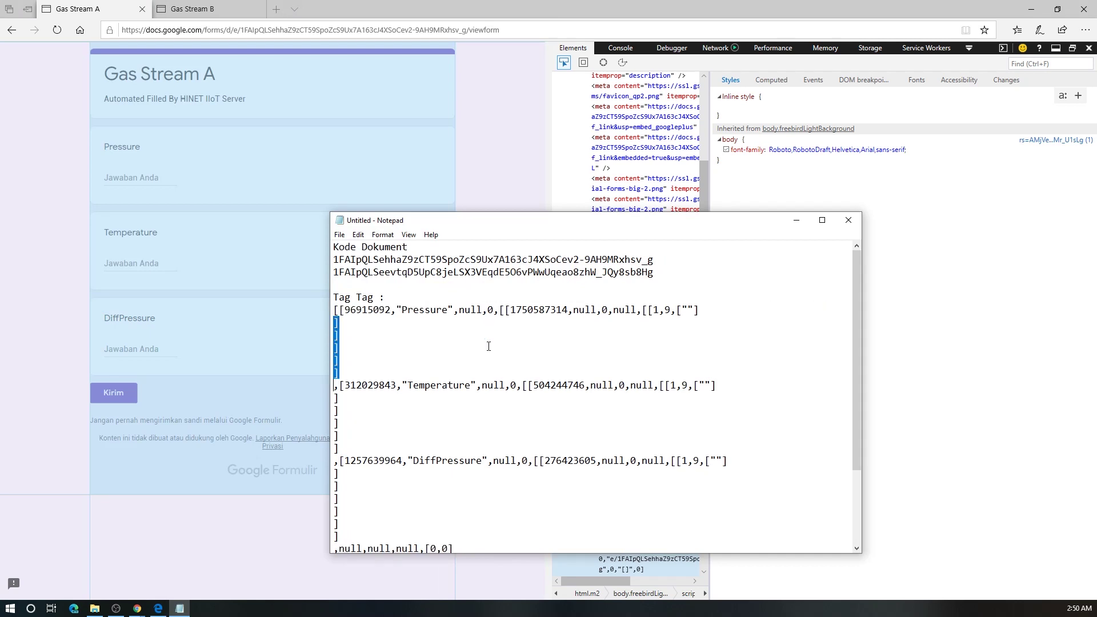
key("BackSpace")
key("Down")
key("shift+Down")
key("shift+Down")
key("shift+Down")
key("shift+Down")
key("shift+Down")
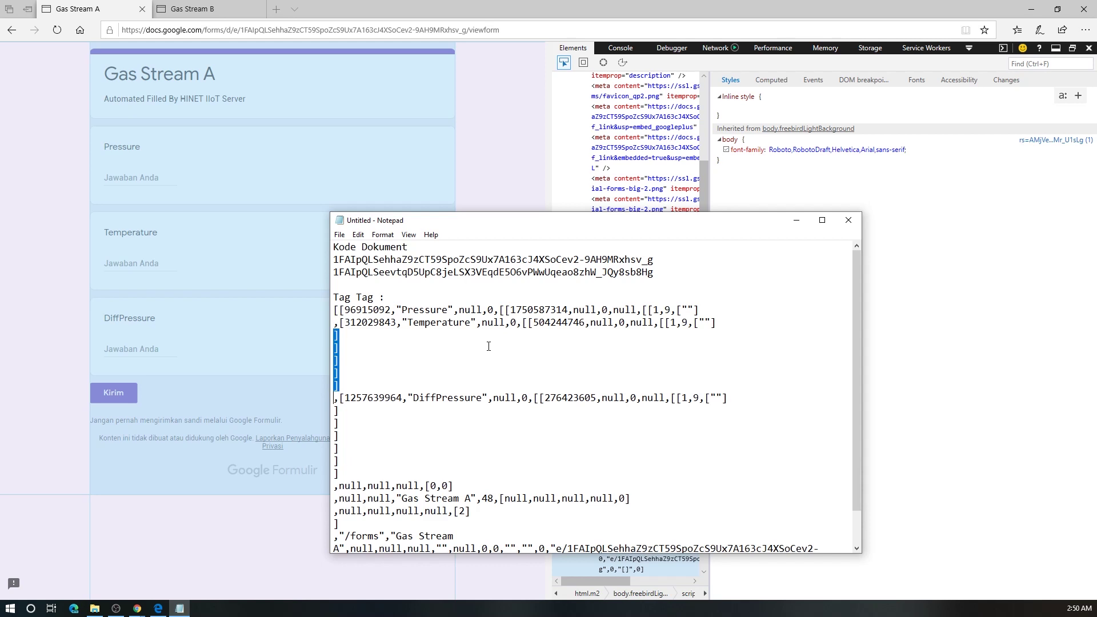
key("BackSpace")
Step: Delete everything after the DiffPressure entry, including the closing script tag
key("Down")
key("shift+Down")
key("shift+Down")
key("shift+Down")
key("shift+Down")
key("shift+Down")
key("shift+Down")
key("shift+Down")
key("shift+Down")
key("shift+Down")
key("shift+Down")
key("shift+Down")
key("shift+Down")
key("shift+Down")
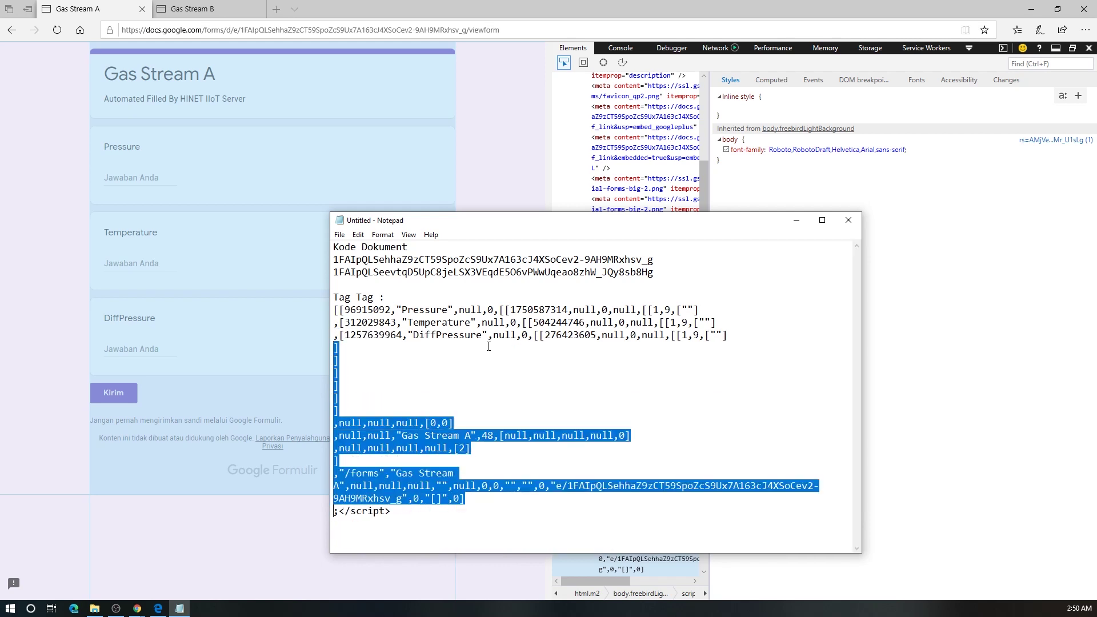
key("shift+Down")
key("BackSpace")
key("Up")
key("Up")
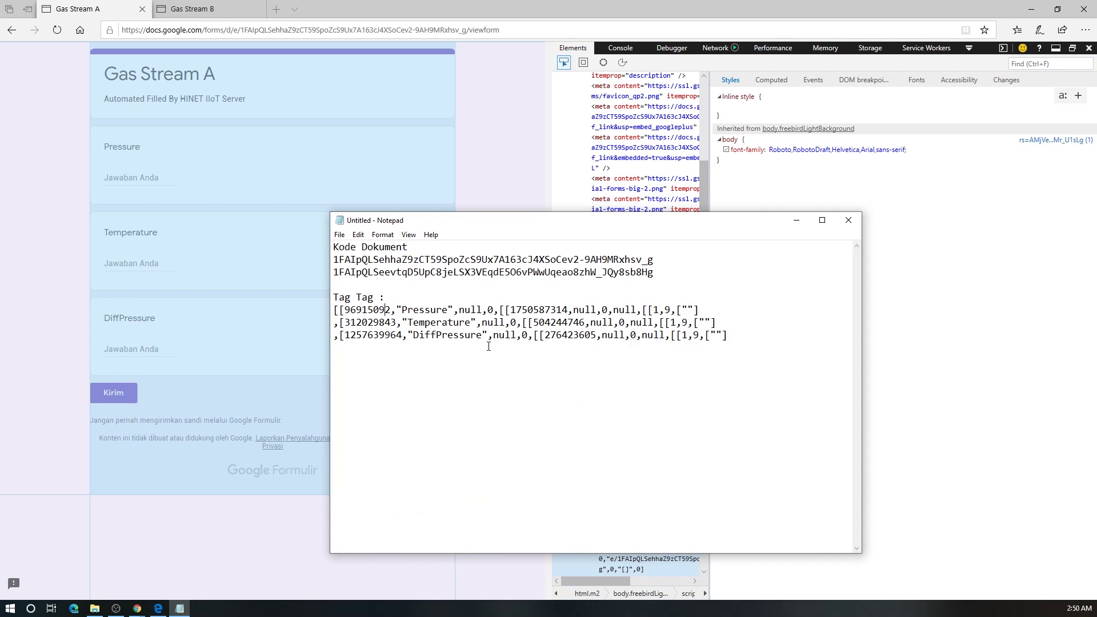
key("shift+Right")
key("shift+Right")
key("shift+Right")
key("shift+Right")
key("shift+Right")
key("shift+Right")
key("shift+Right")
key("shift+Right")
key("shift+Right")
key("shift+Right")
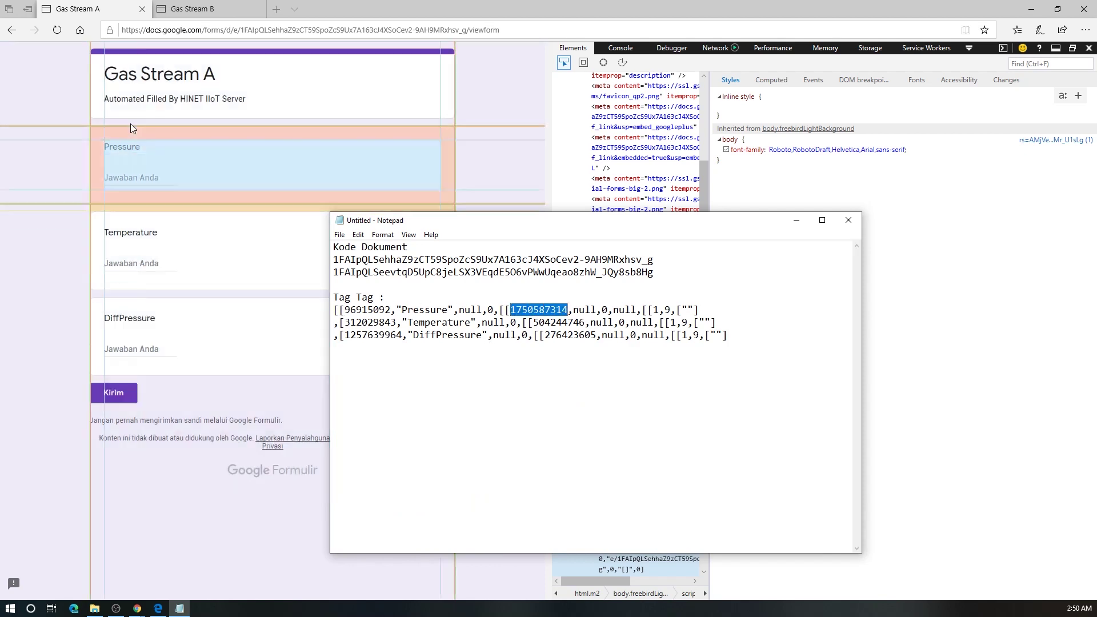
Step: View the Gas Stream B page's source in Edge and expand the body's script element containing FB_PUBLIC_LOAD_DATA_ in the element tree
left_click(206, 11)
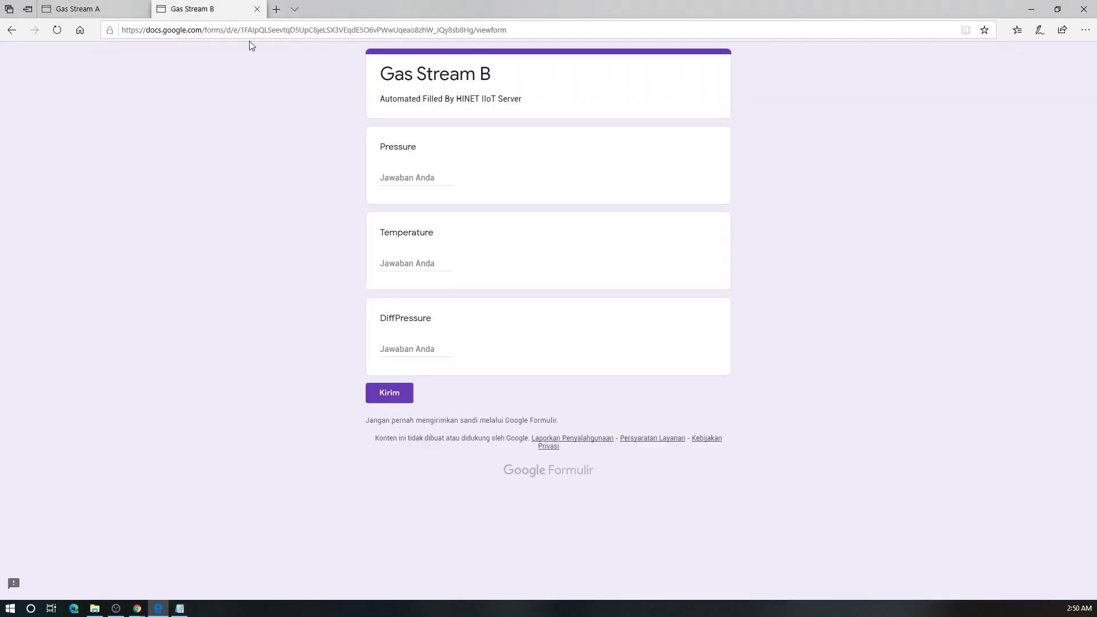
right_click(175, 156)
left_click(200, 225)
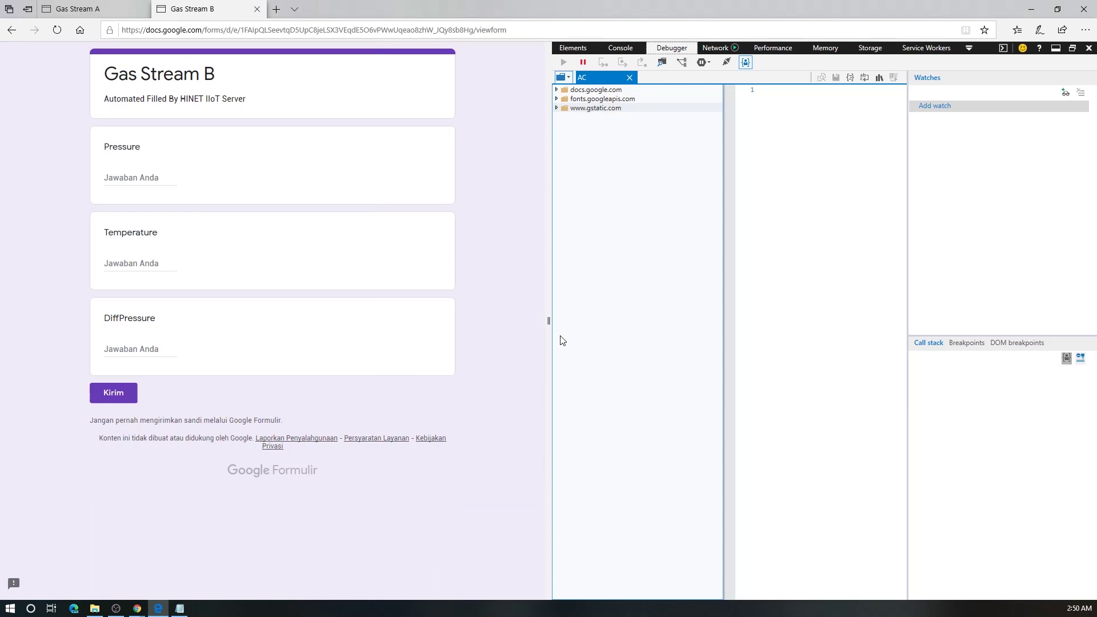
left_click(581, 48)
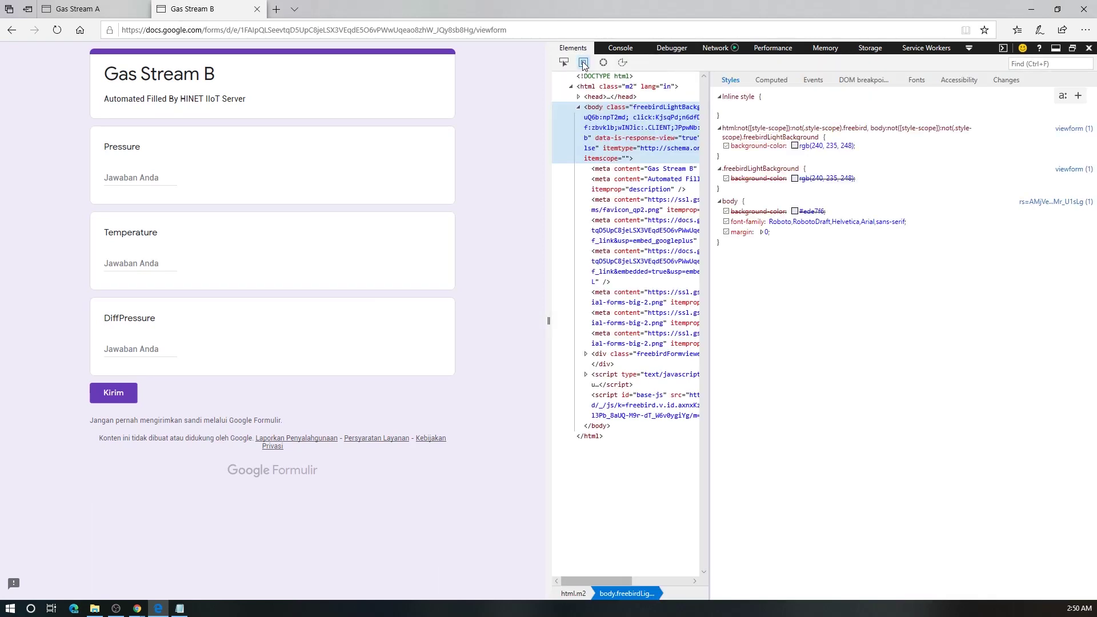
left_click(589, 382)
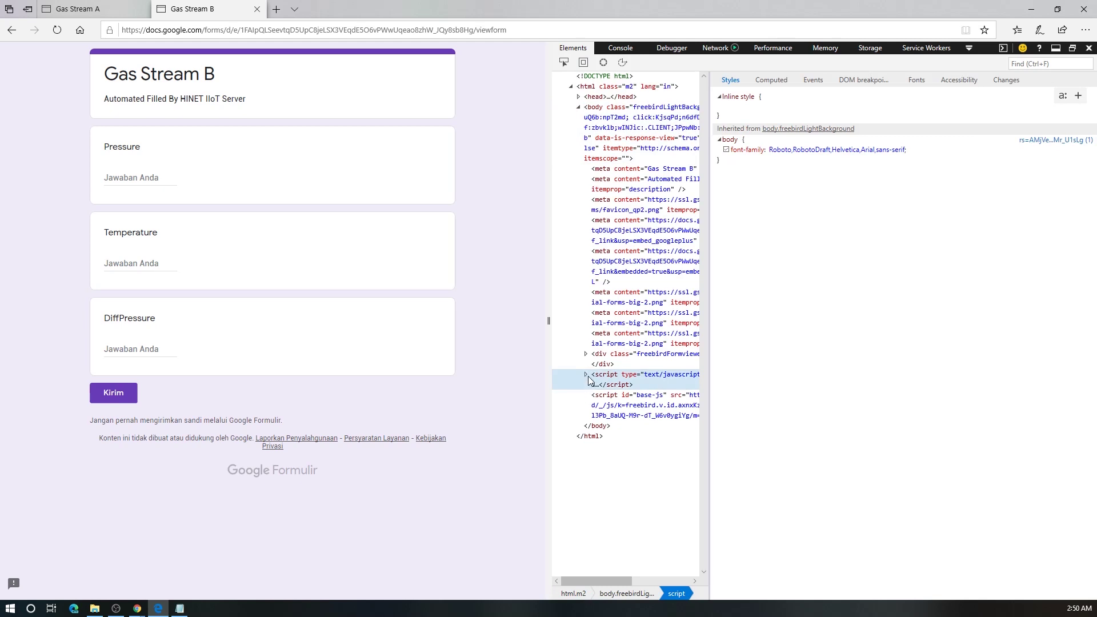
left_click(587, 376)
left_click(617, 392)
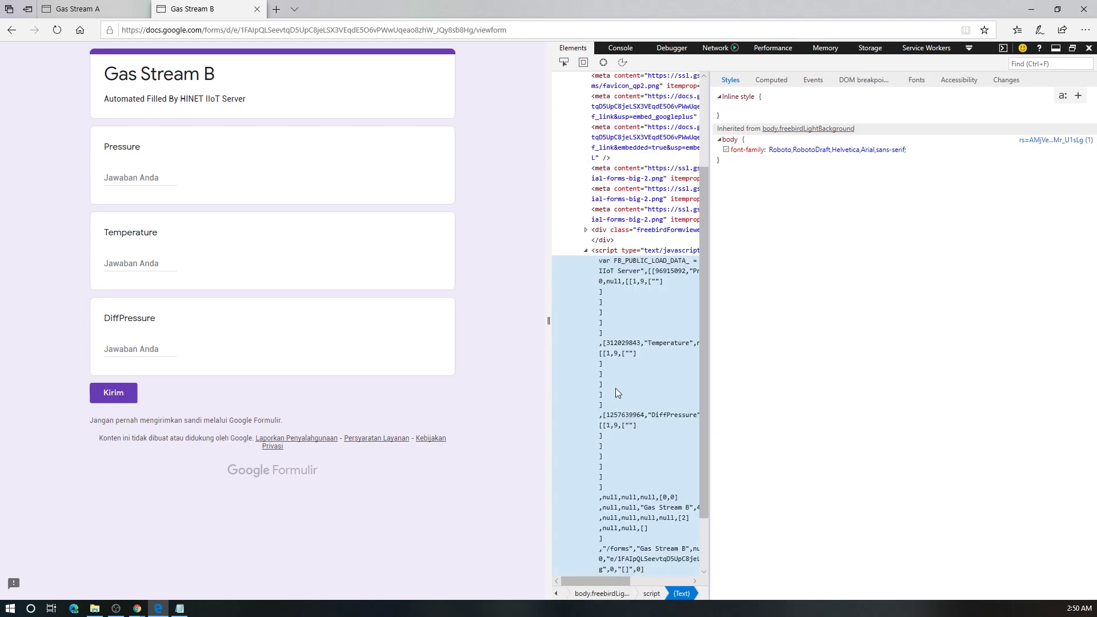
Step: Copy the Gas Stream B script content and paste it into the Notepad note below the Gas Stream A tag lines
right_click(613, 386)
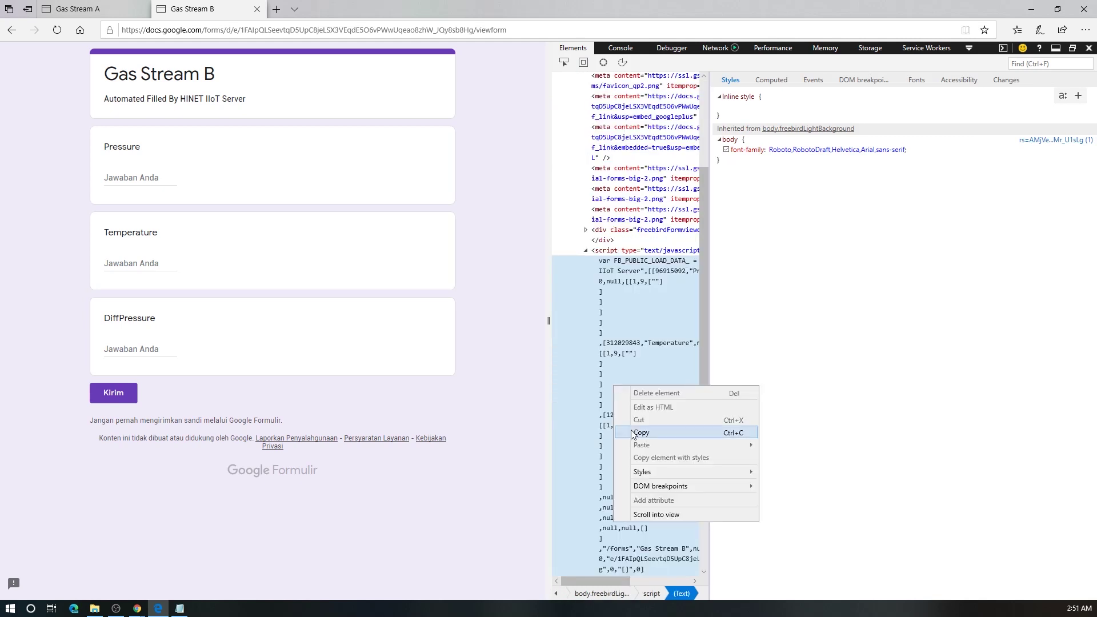
left_click(624, 431)
left_click(179, 609)
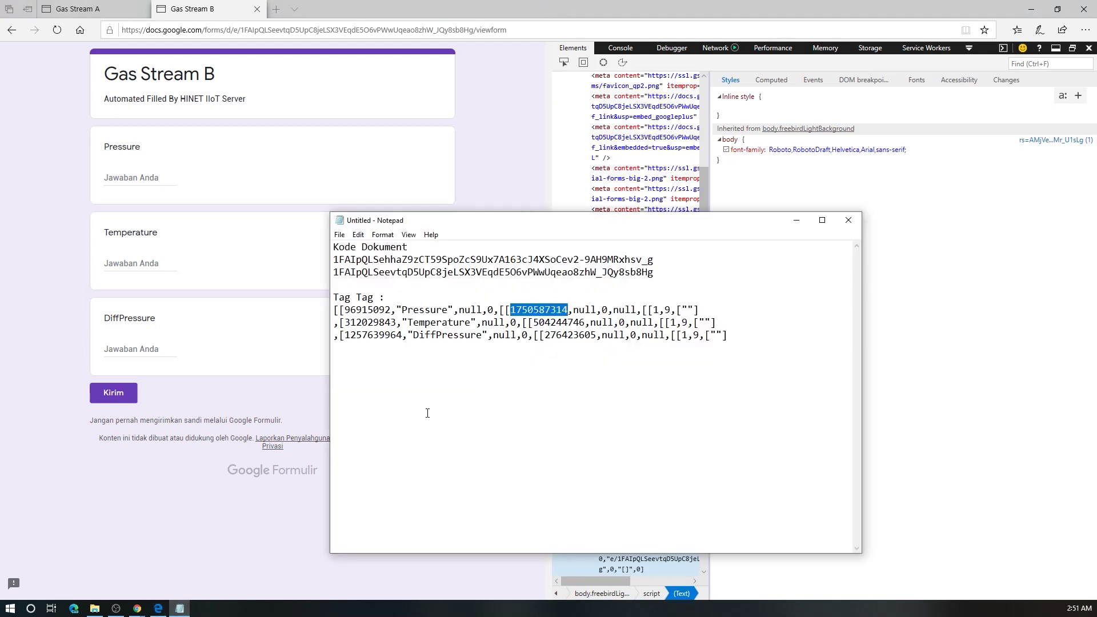
left_click(602, 381)
key("ctrl+v")
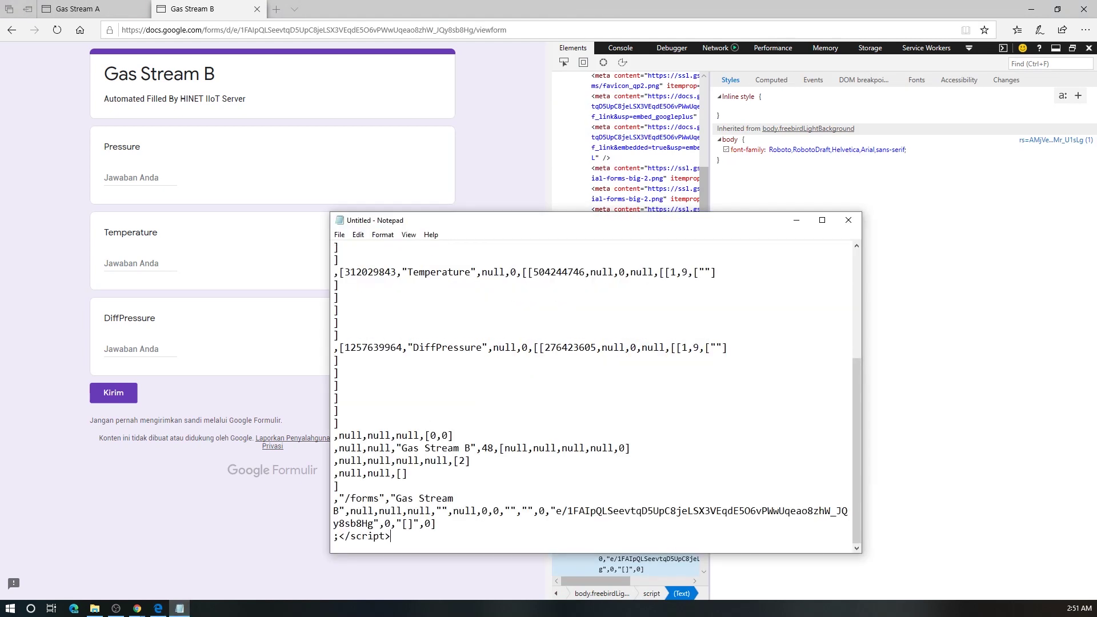
Step: Delete the script header from the Gas Stream B text so it starts at [96915092,"Pressure"
left_click(407, 332)
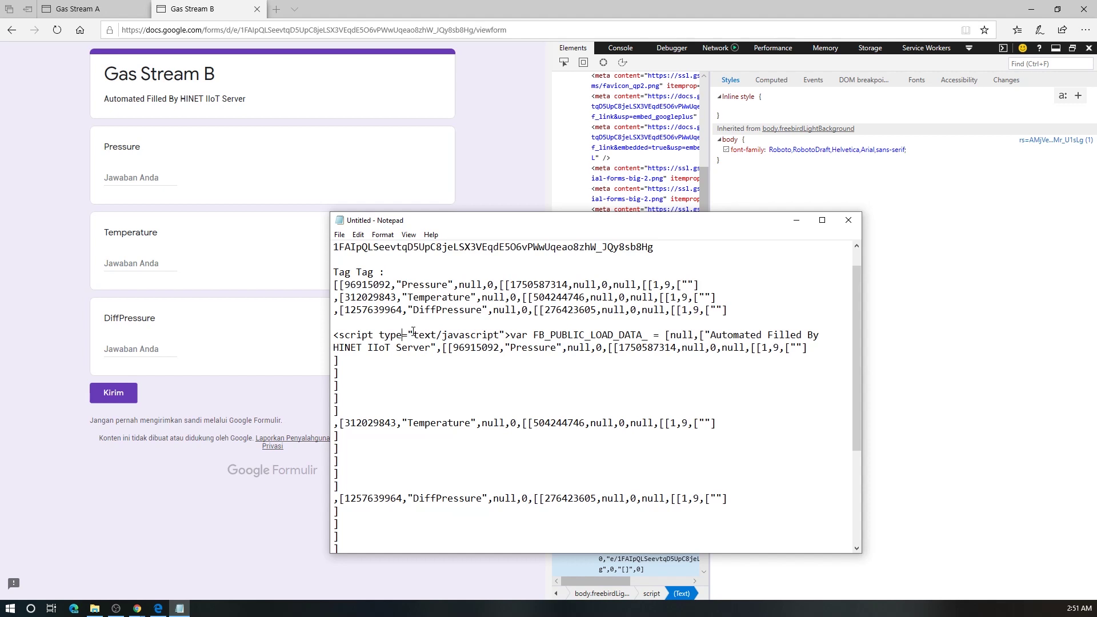
key("shift+End")
key("Delete")
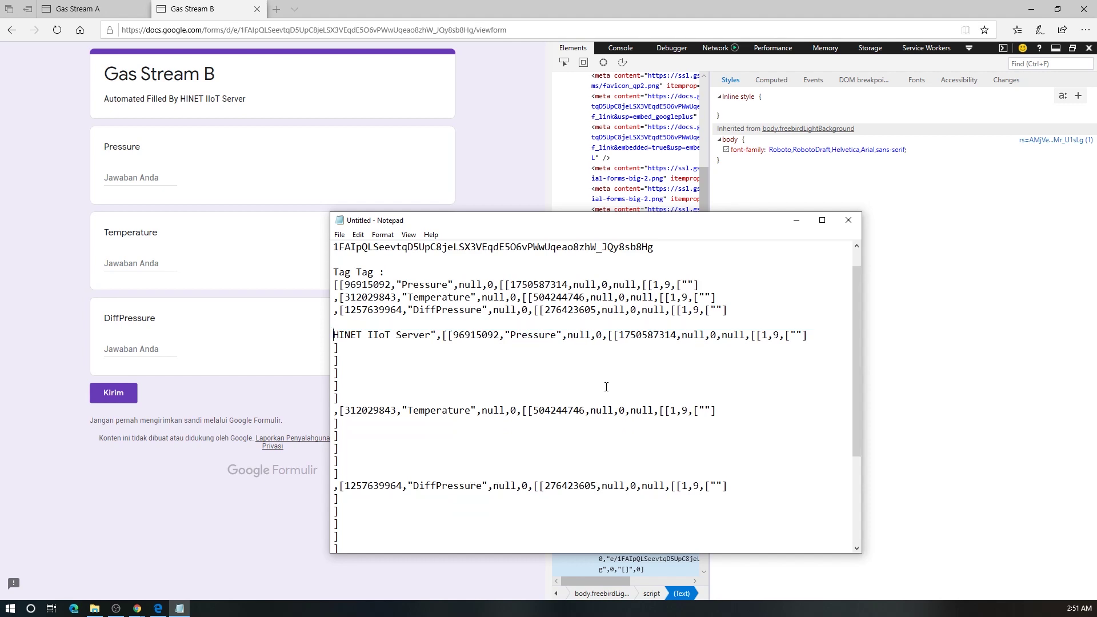
key("shift+Right")
key("shift+Right")
key("shift+Right")
key("shift+Right")
key("shift+Right")
key("shift+Right")
key("shift+Right")
key("shift+Right")
key("shift+Right")
key("shift+Right")
key("shift+Right")
key("shift+Right")
key("shift+Right")
key("shift+Right")
key("shift+Right")
key("shift+Right")
key("shift+Right")
key("shift+Right")
key("shift+Right")
key("shift+Right")
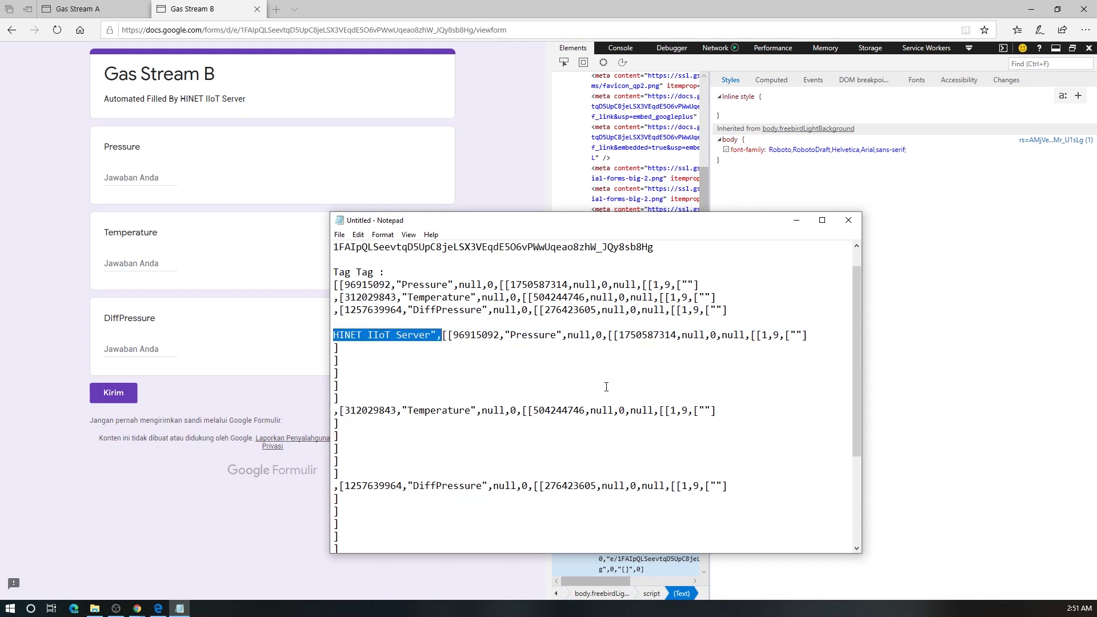
key("Delete")
Step: Delete the bracket-only lines below the Pressure and Temperature entries in the Gas Stream B block
key("Down")
key("shift+Down")
key("shift+Down")
key("shift+Down")
key("shift+Down")
key("shift+Down")
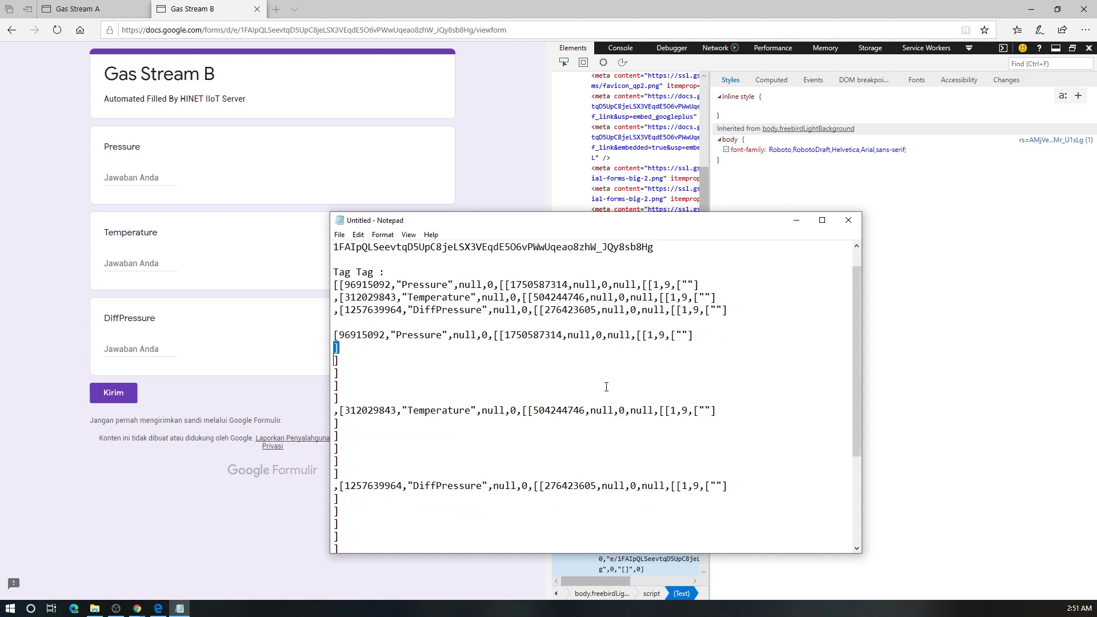
key("Delete")
key("Down")
key("shift+Down")
key("shift+Down")
key("shift+Down")
key("shift+Down")
key("shift+Down")
key("Delete")
Step: Delete everything after the Gas Stream B DiffPressure entry, through the closing script tag
key("Down")
key("shift+Down")
key("shift+Down")
key("shift+Down")
key("shift+Down")
key("shift+Down")
key("shift+Down")
key("shift+Down")
key("shift+Down")
key("shift+Down")
key("shift+Down")
key("shift+Down")
key("shift+Down")
key("shift+Down")
key("shift+Down")
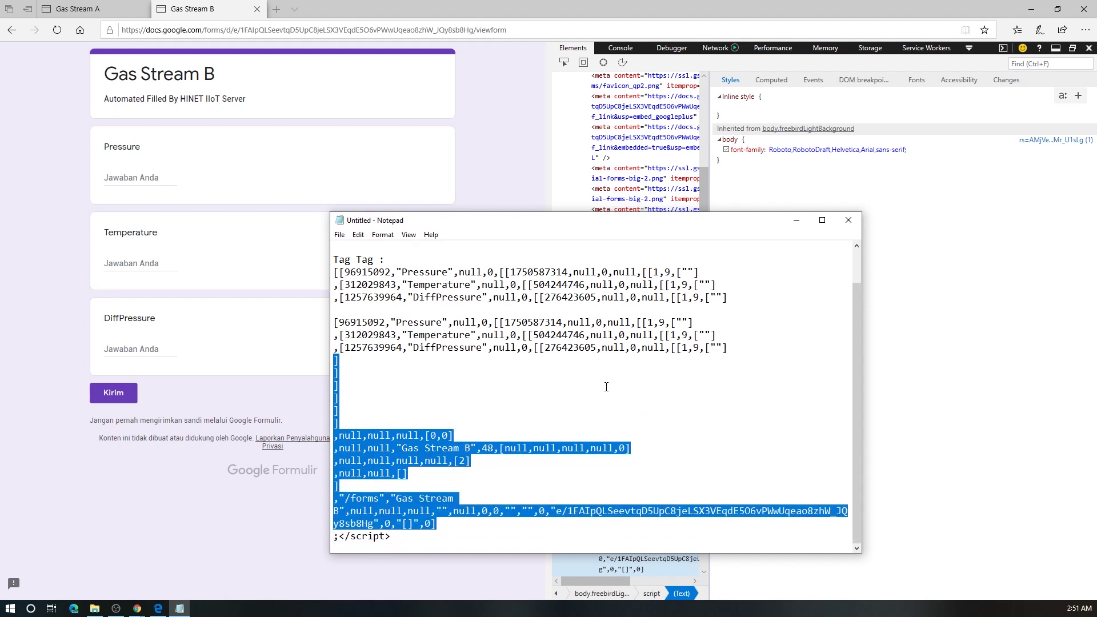
key("shift+Down")
key("Delete")
Step: Remove the leading commas from the Temperature and DiffPressure lines in both tag blocks
key("shift+Right")
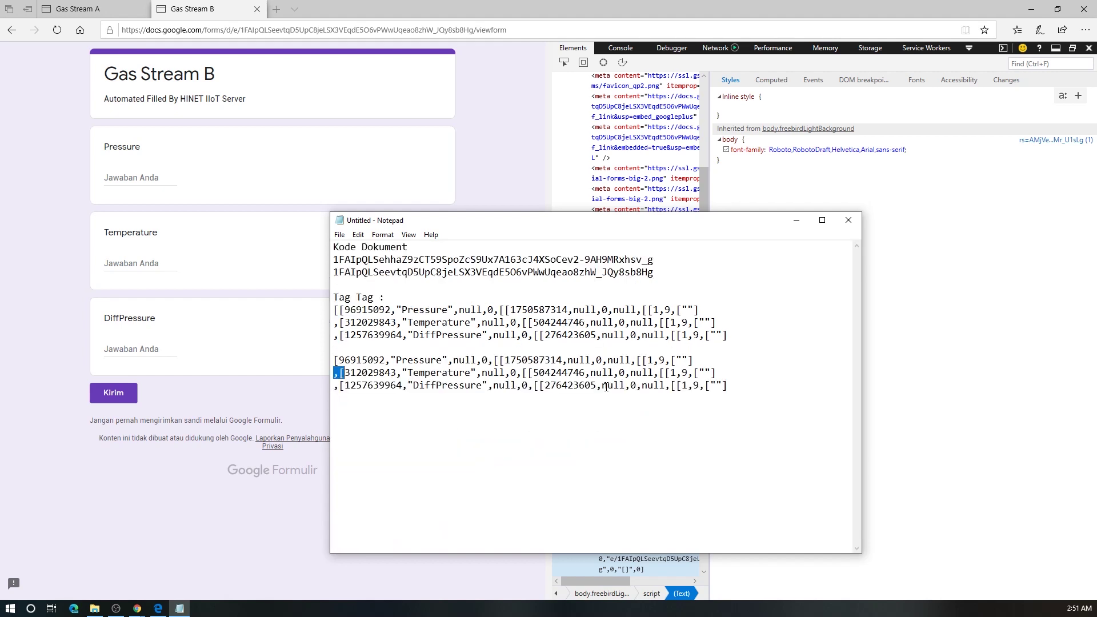
key("Delete")
key("Down")
key("shift+Right")
key("Delete")
key("Up")
key("Up")
key("Up")
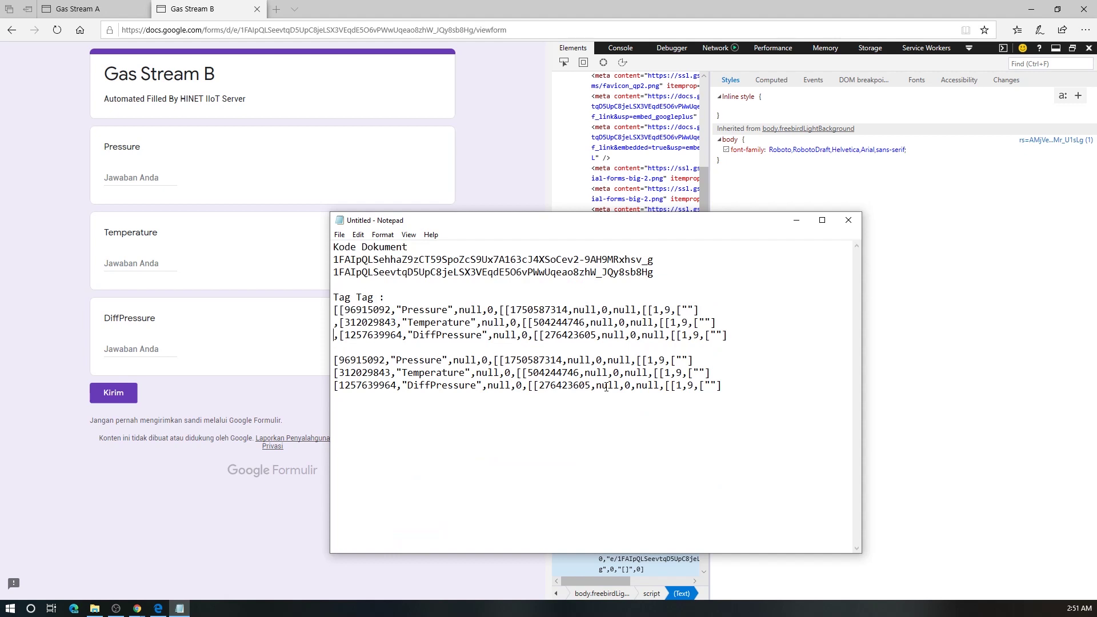
key("shift+Right")
key("Delete")
key("Down")
key("shift+Right")
key("Delete")
key("Down")
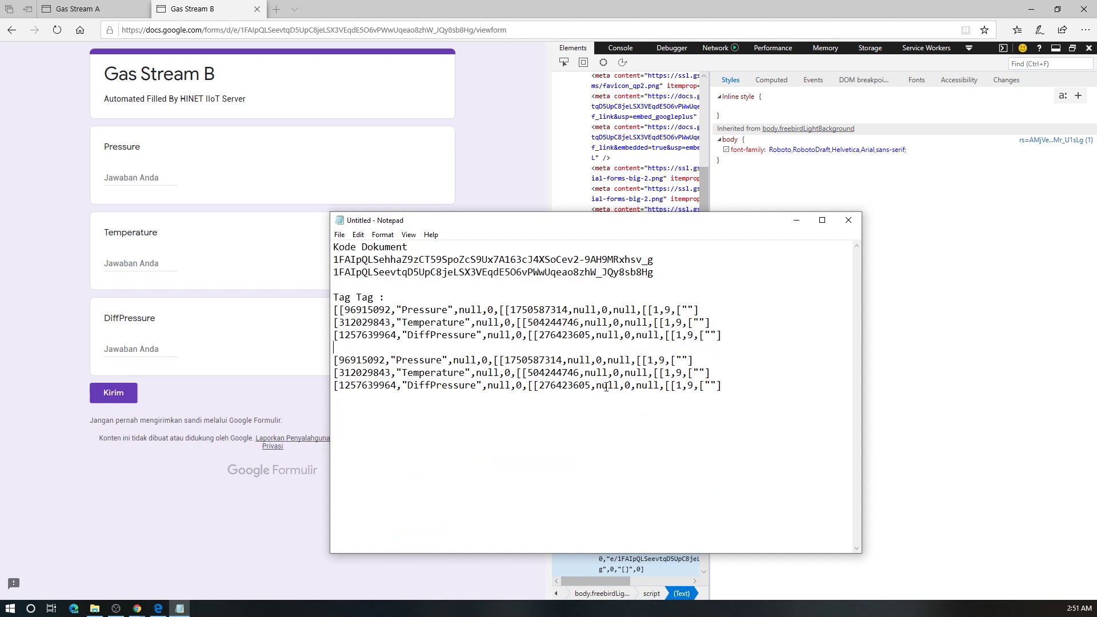
left_click(511, 310)
left_click(569, 309, "shift")
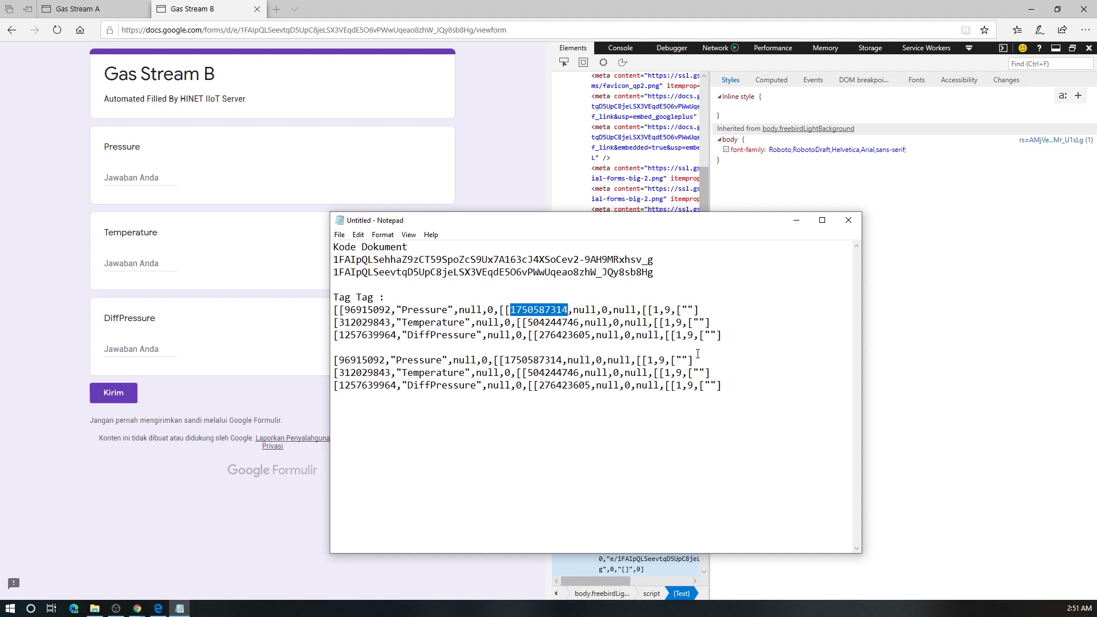
Step: Highlight the tag number 504244746 in the Temperature entry of the first tag block, then check the second block's Pressure entry
left_click(527, 323)
left_click(579, 323, "shift")
left_click(511, 359)
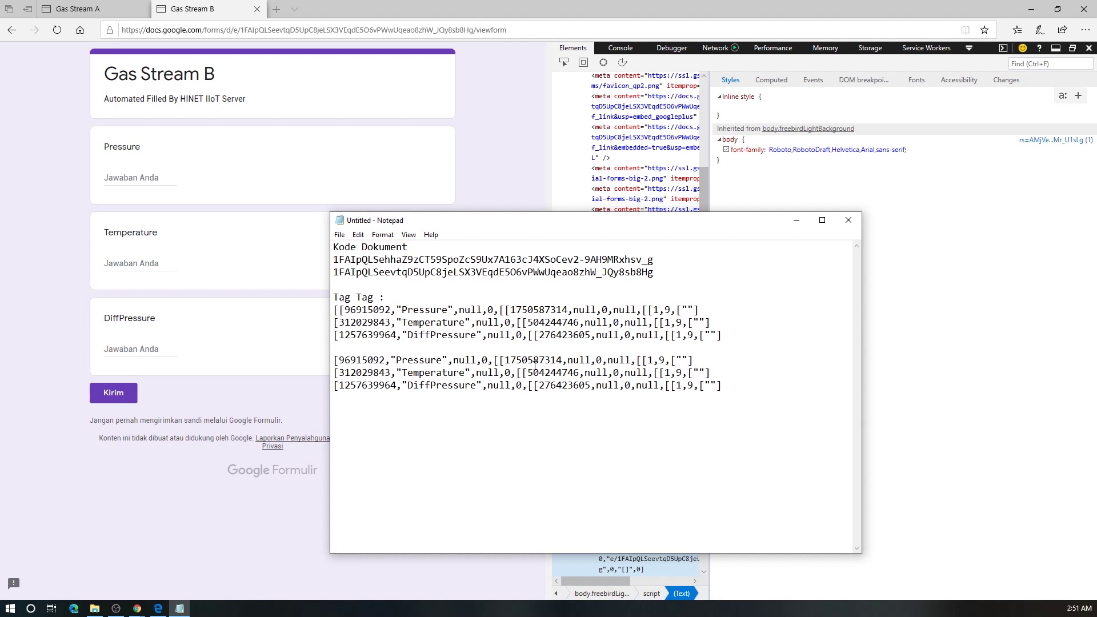
Step: Close the browser window holding the live Gas Stream forms and dismiss the Send form dialog of Gas Stream A
left_click(1086, 19)
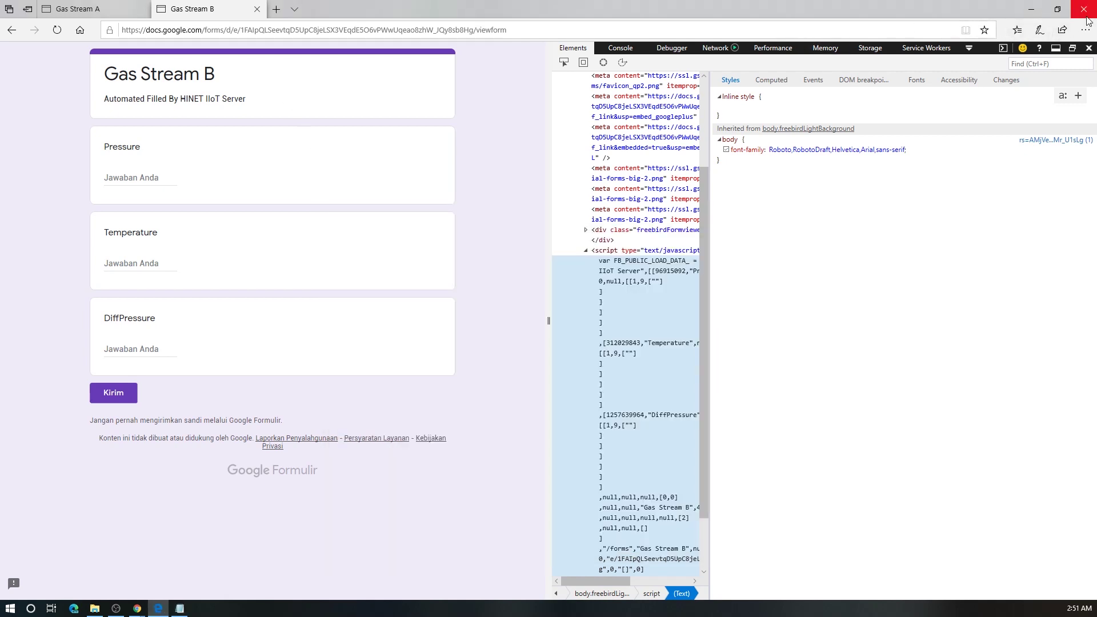
left_click(1087, 19)
left_click(502, 342)
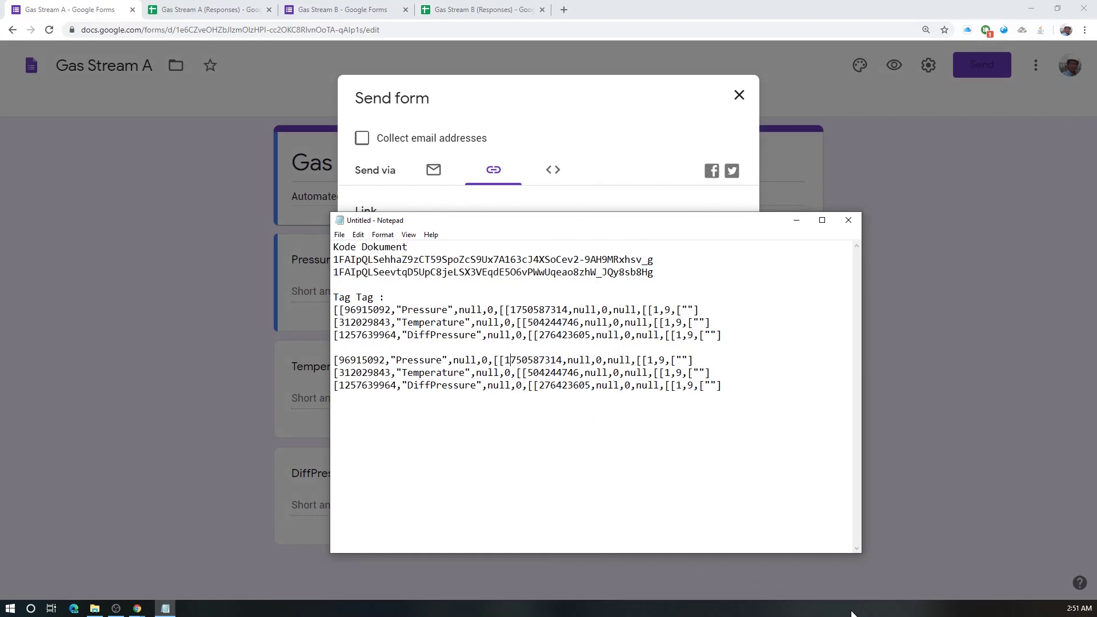
left_click(739, 95)
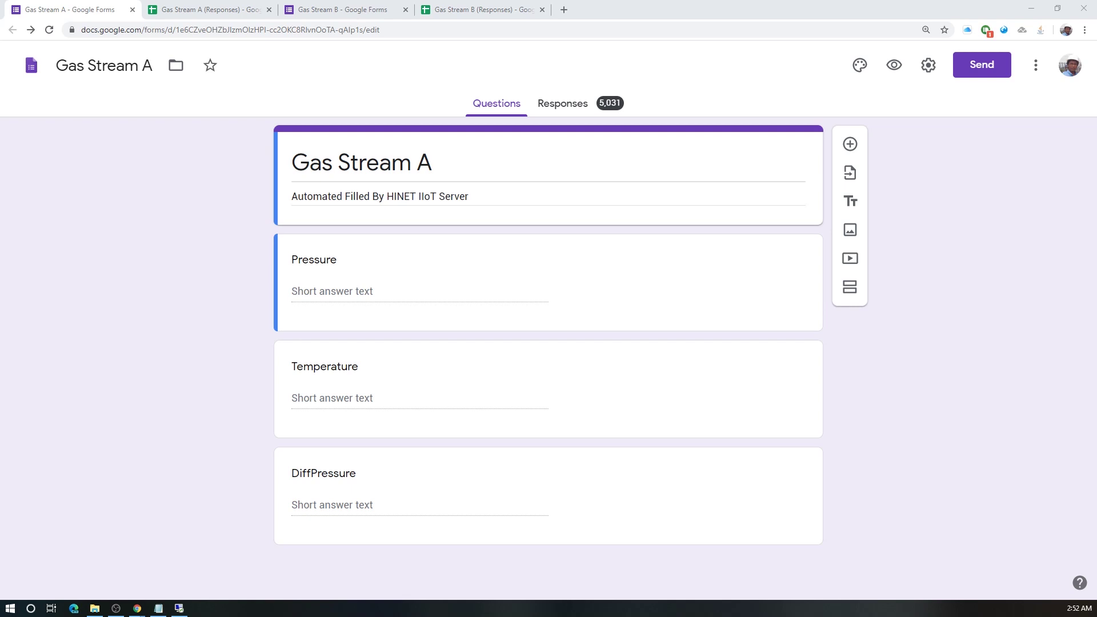
Step: Switch to a maximized Remote Desktop session and open the GasStreamA job's Modbus Data Logger settings to view its item descriptions
key("alt+Tab")
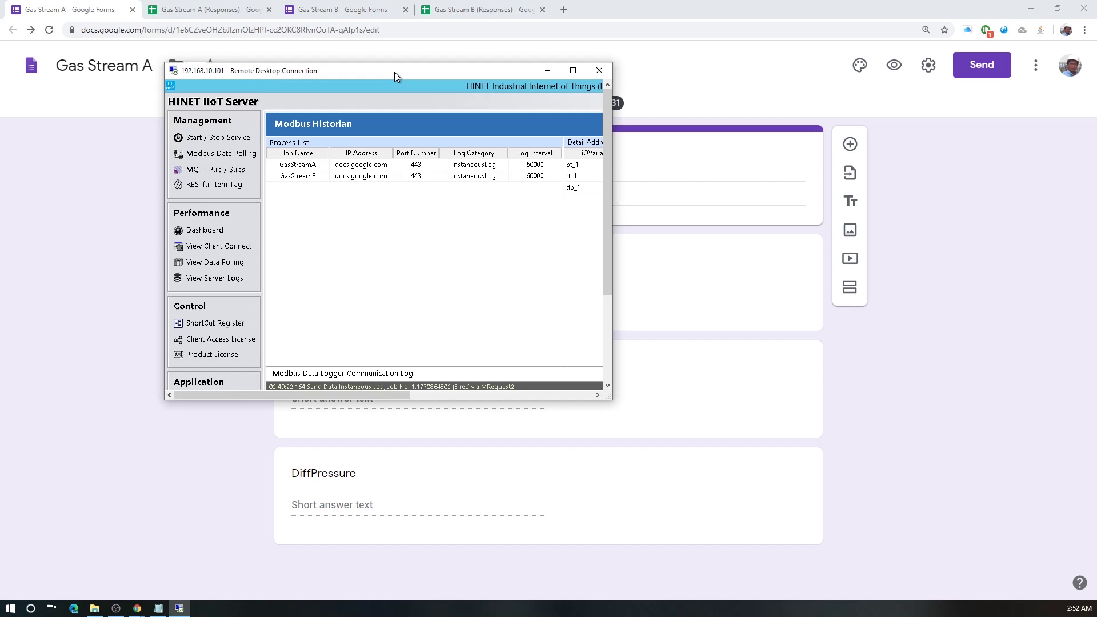
double_click(416, 78)
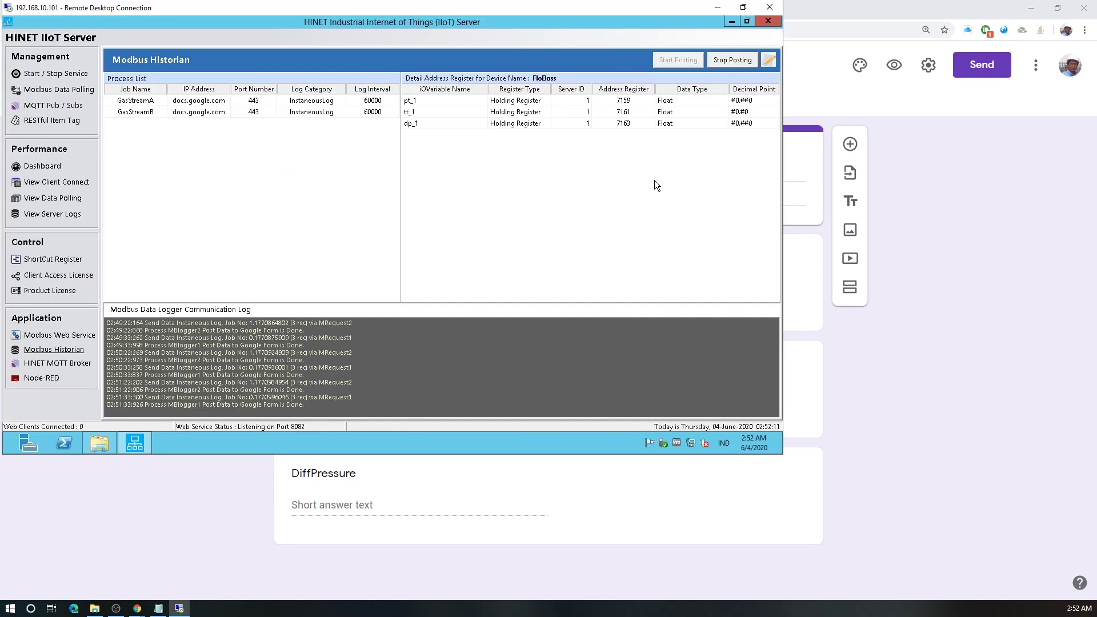
left_click(144, 103)
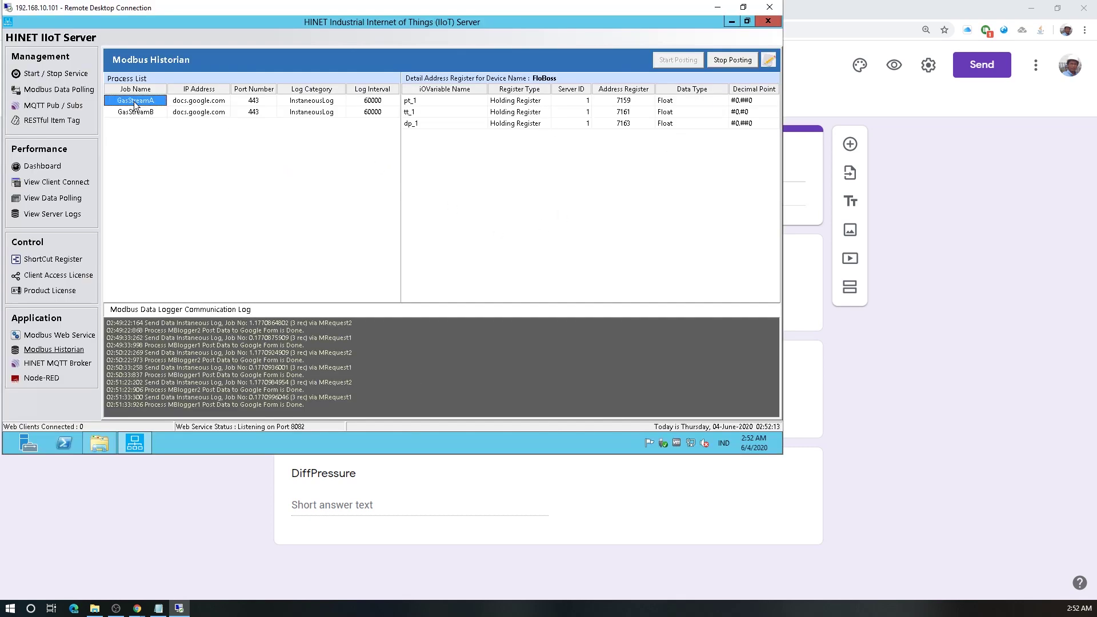
right_click(144, 103)
left_click(149, 117)
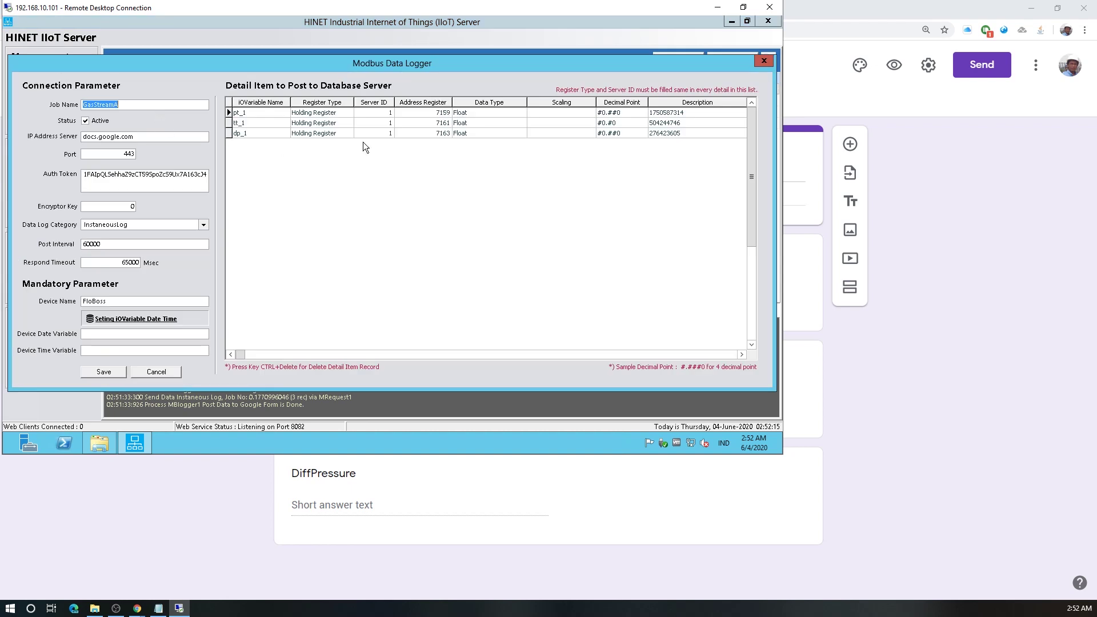
left_click(686, 122)
Step: Compare the first tag block's Pressure and Temperature numbers with the GasStreamA item descriptions, then leave the job settings without saving
left_click(159, 608)
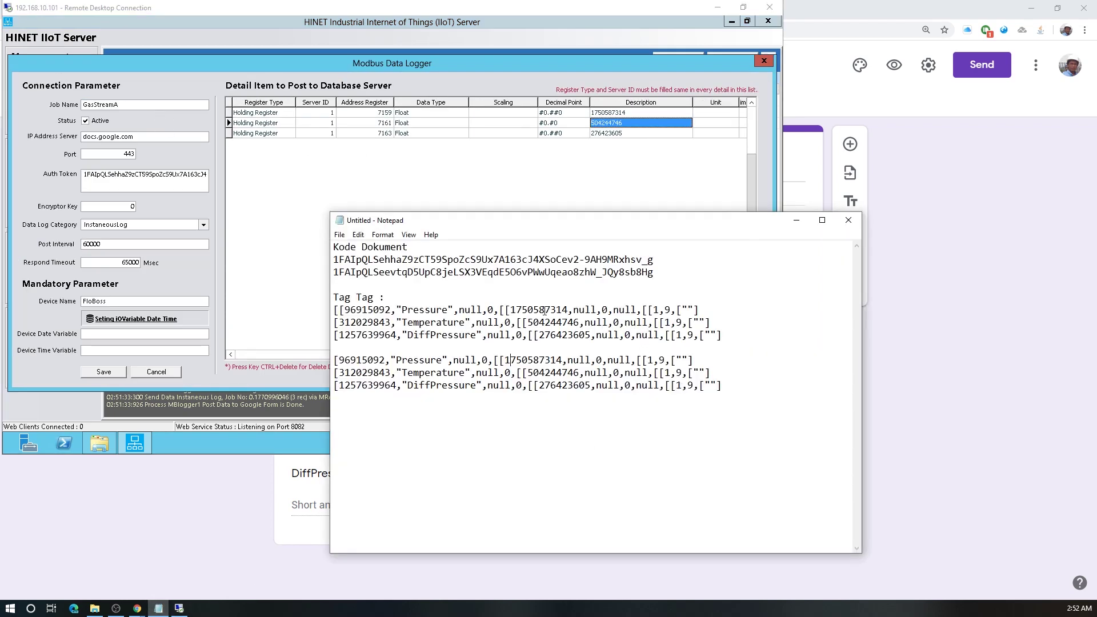
left_click_drag(511, 310, 569, 311)
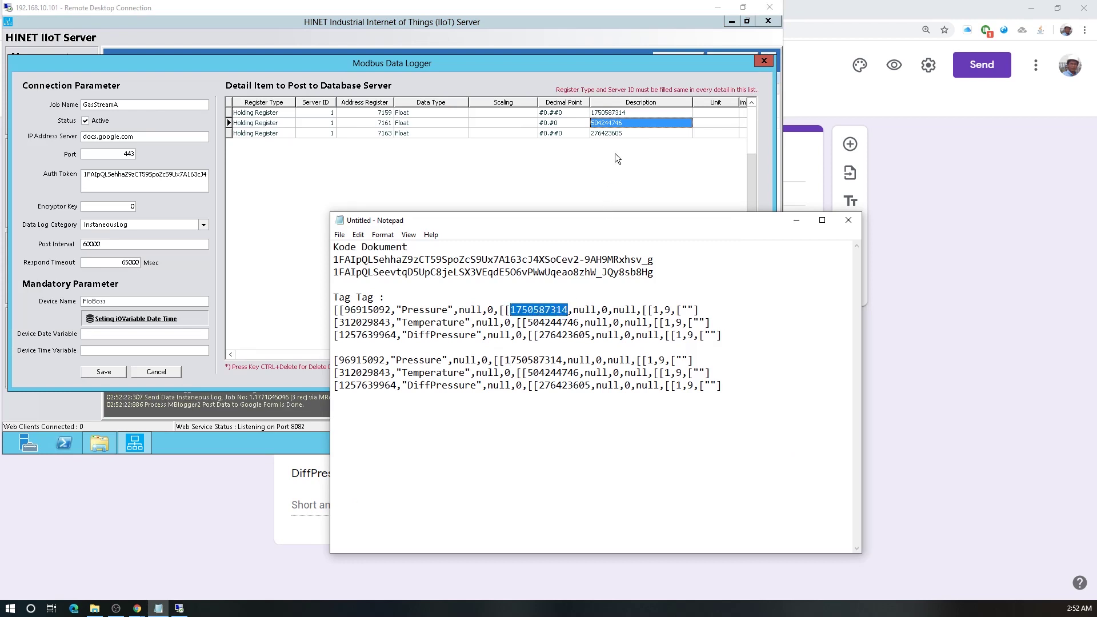
left_click_drag(527, 323, 579, 323)
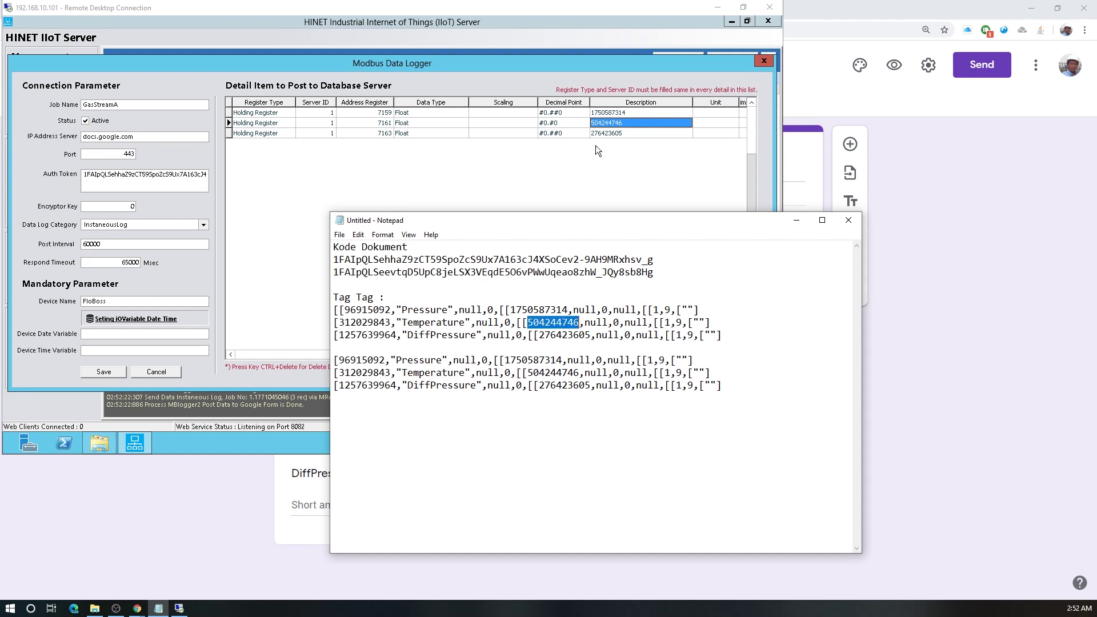
left_click(514, 84)
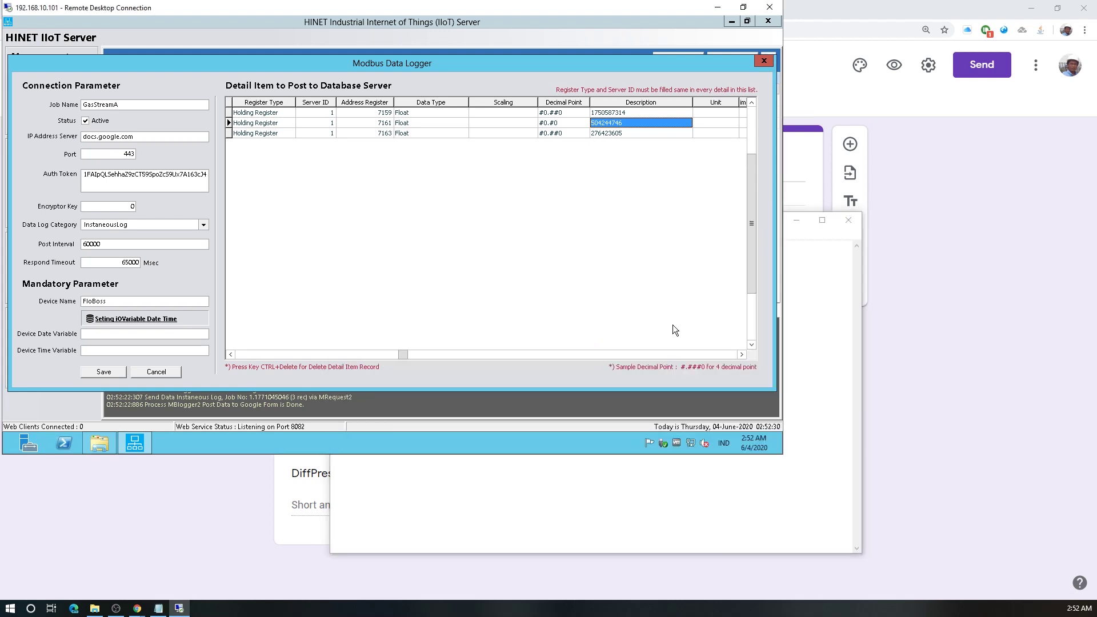
left_click(157, 371)
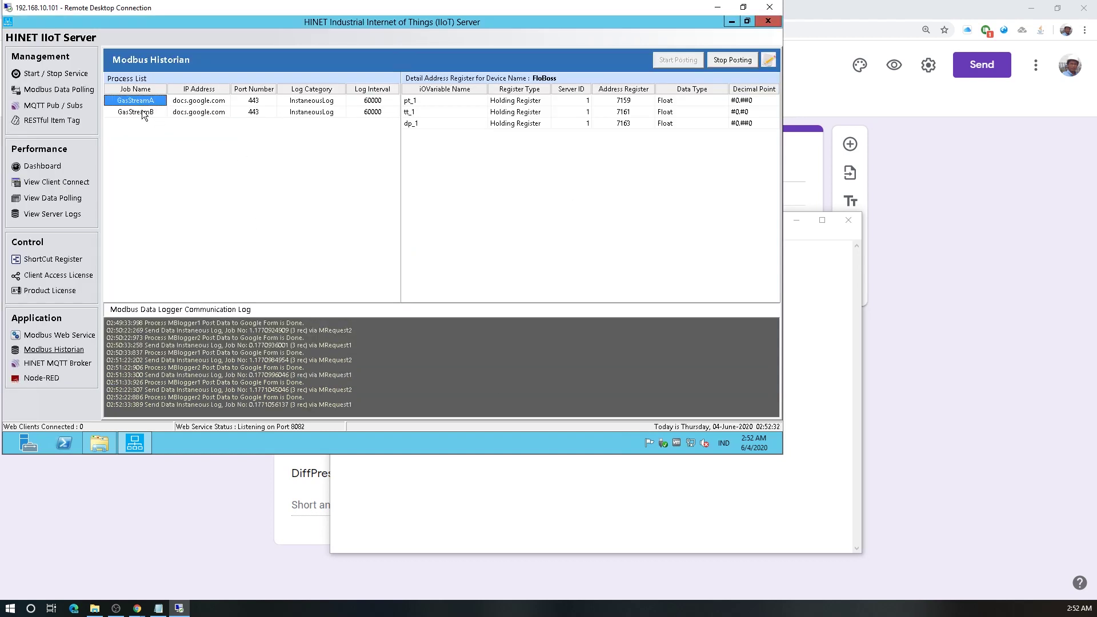
Step: Open the GasStreamB job's settings and compare its item descriptions with the tag numbers in the note's second block
right_click(143, 112)
left_click(154, 119)
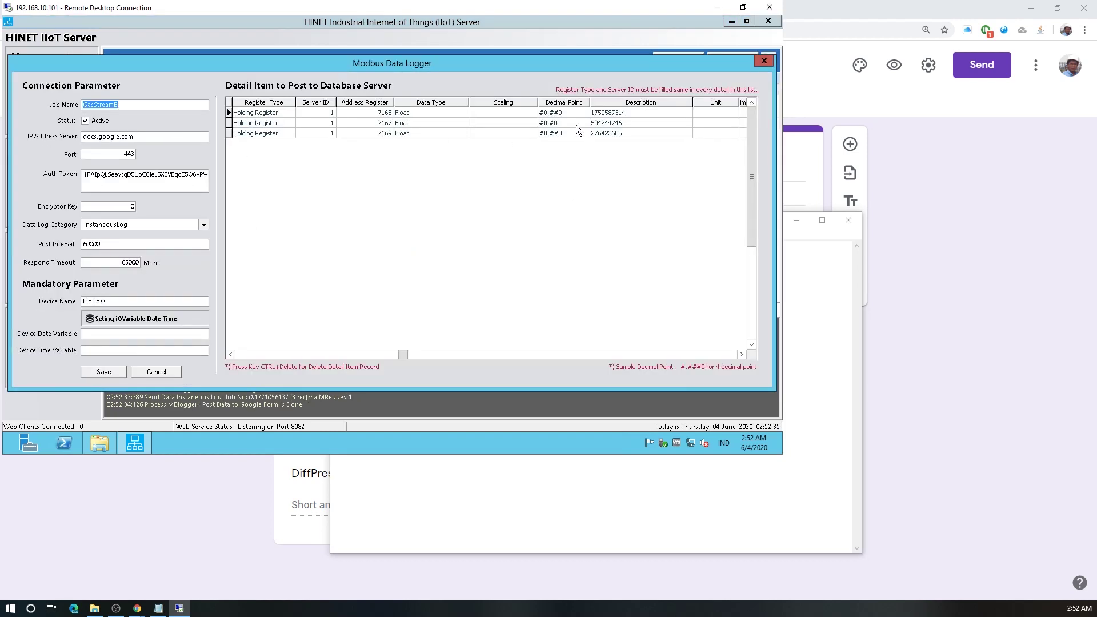
left_click(788, 436)
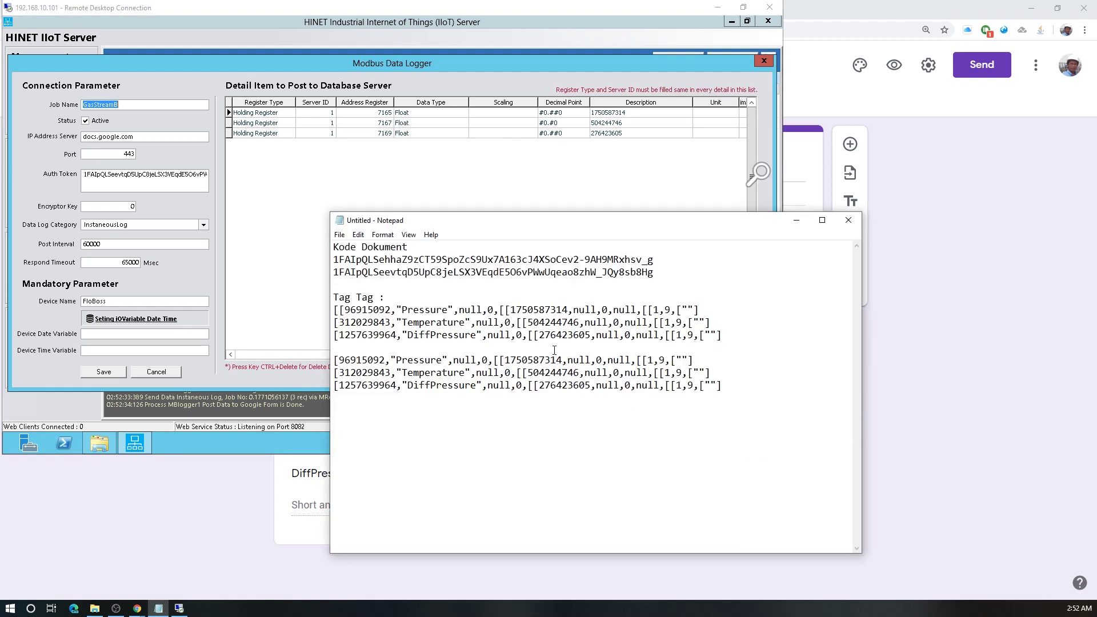
left_click_drag(504, 360, 554, 377)
left_click(540, 385)
Step: Compare the GasStreamB job's Auth Token with the second document code in the note, then close the job settings
left_click(123, 179)
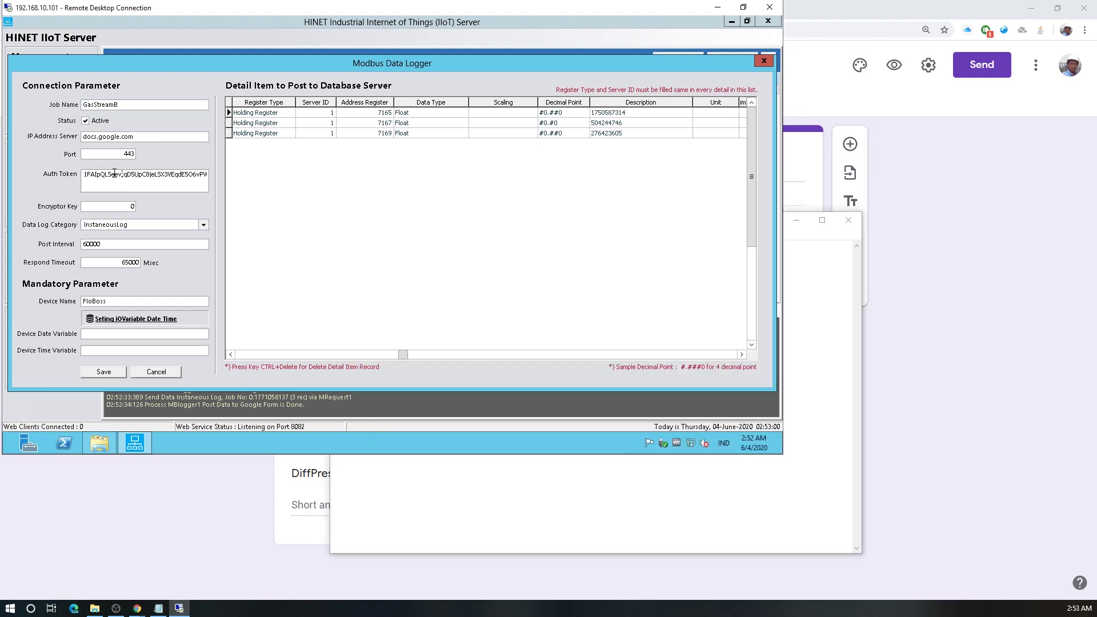
left_click(676, 541)
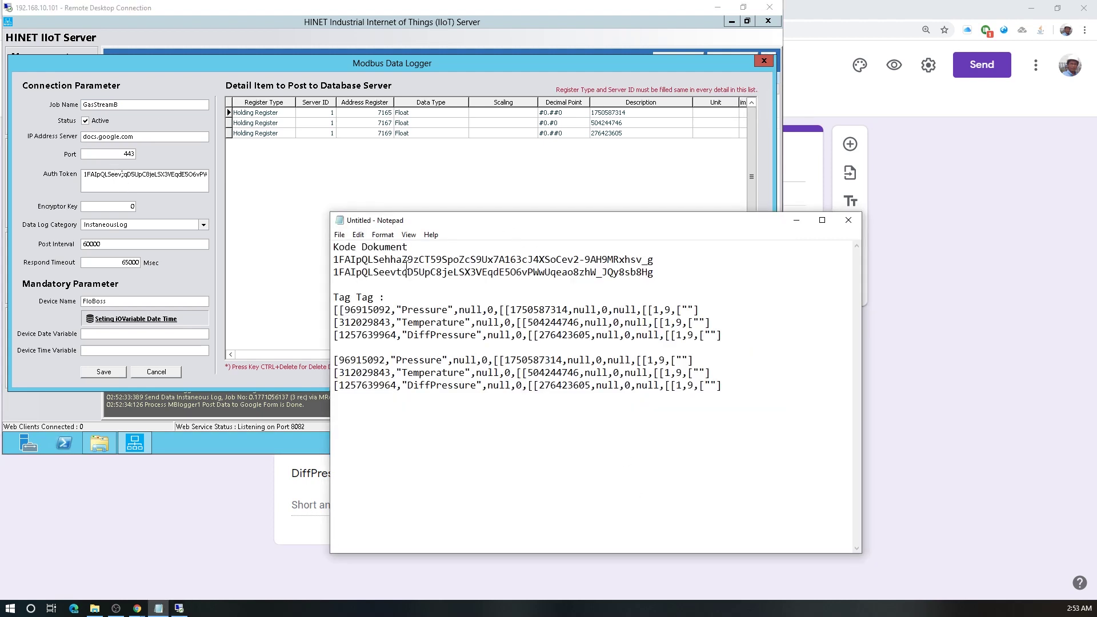
left_click_drag(654, 273, 333, 273)
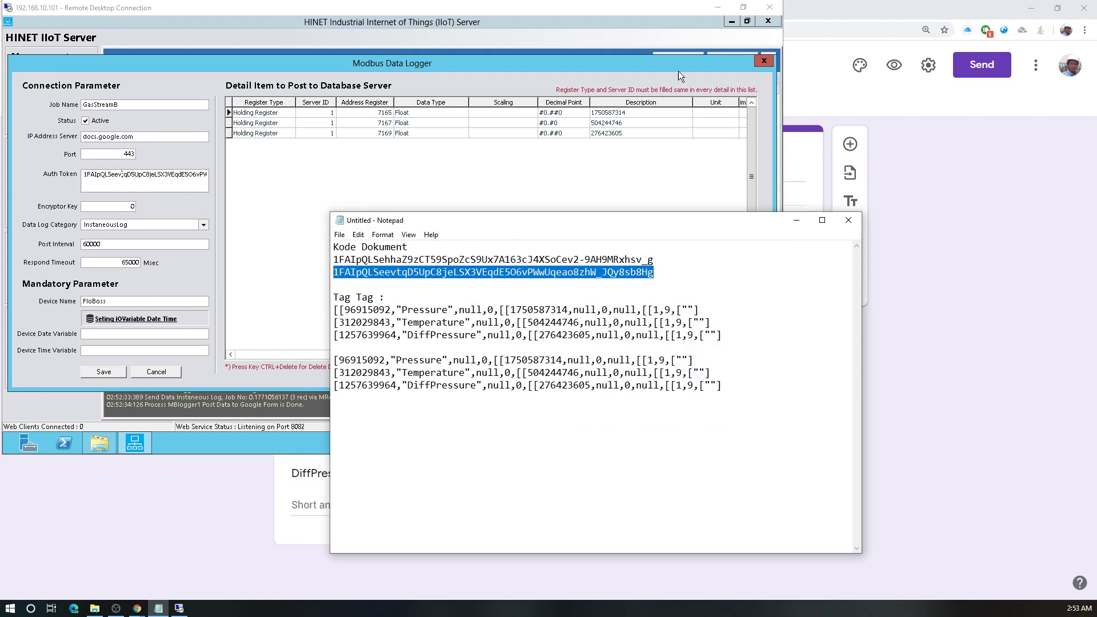
left_click(765, 62)
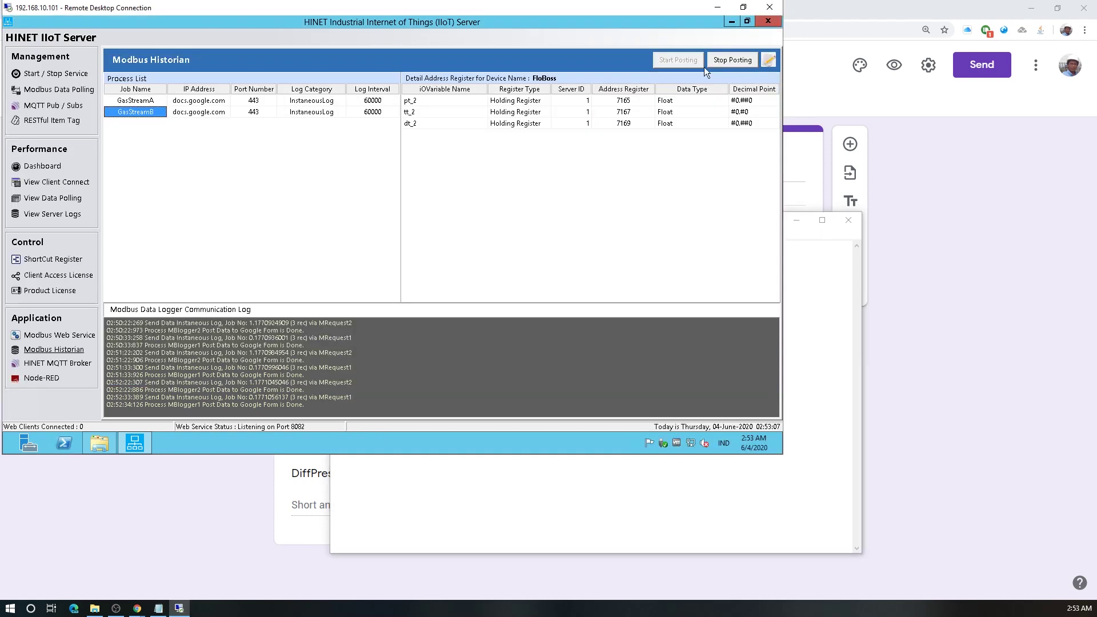
Step: Reopen the GasStreamA job's settings to review its post interval and connection parameters, then cancel without changes
left_click(160, 103)
right_click(162, 107)
left_click(171, 112)
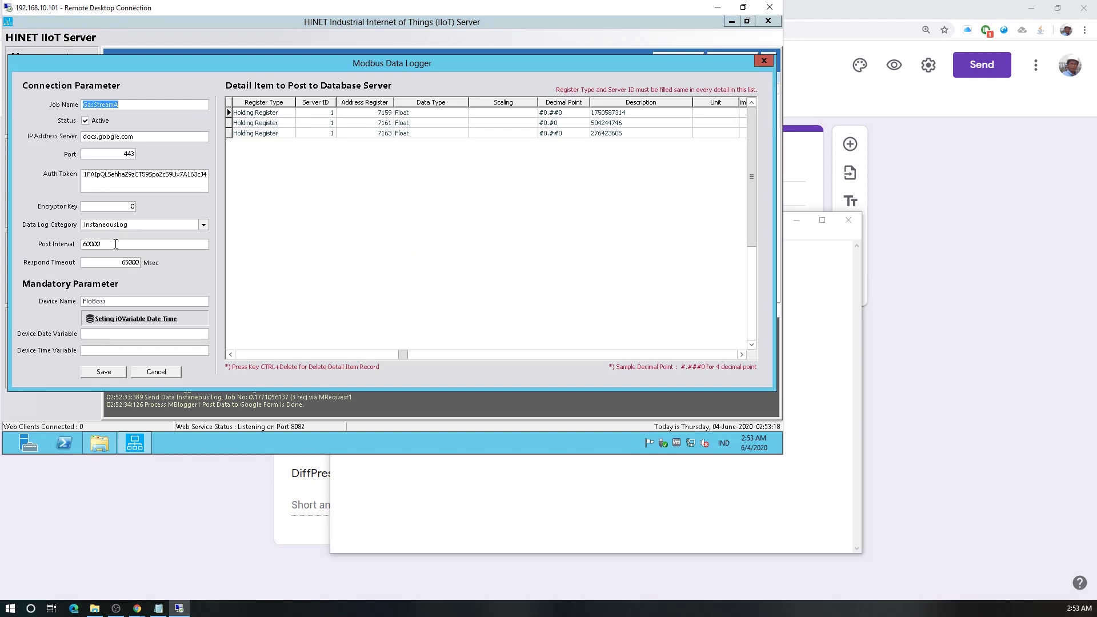
left_click(152, 373)
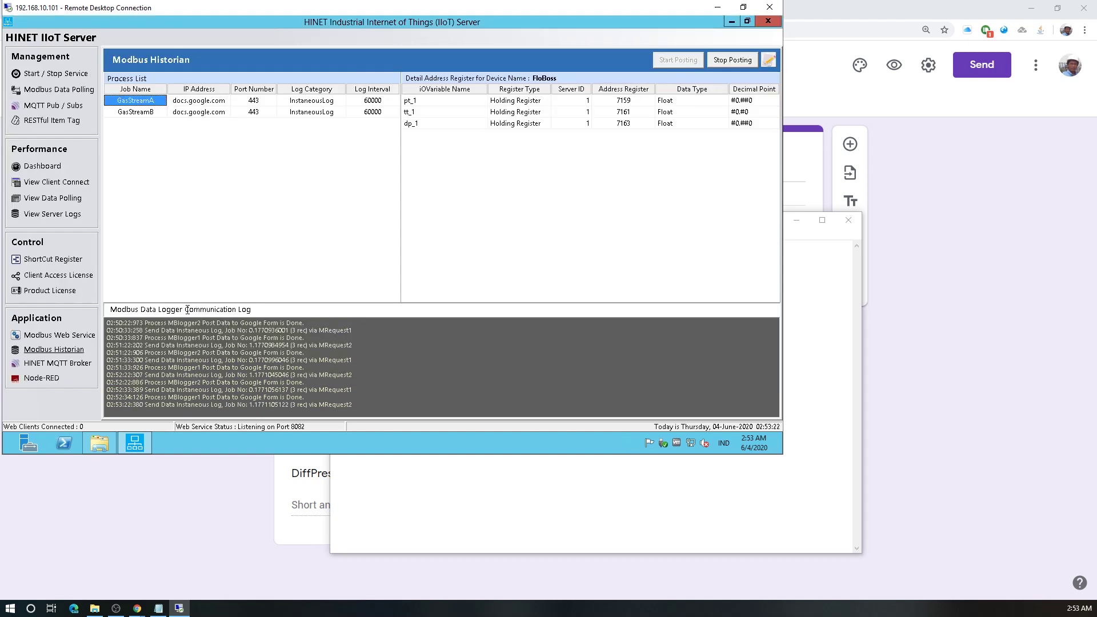
Step: Inspect the GasStreamB registers, review the Modbus Data Polling page, and return to the GasStreamB job in Modbus Historian
left_click(146, 114)
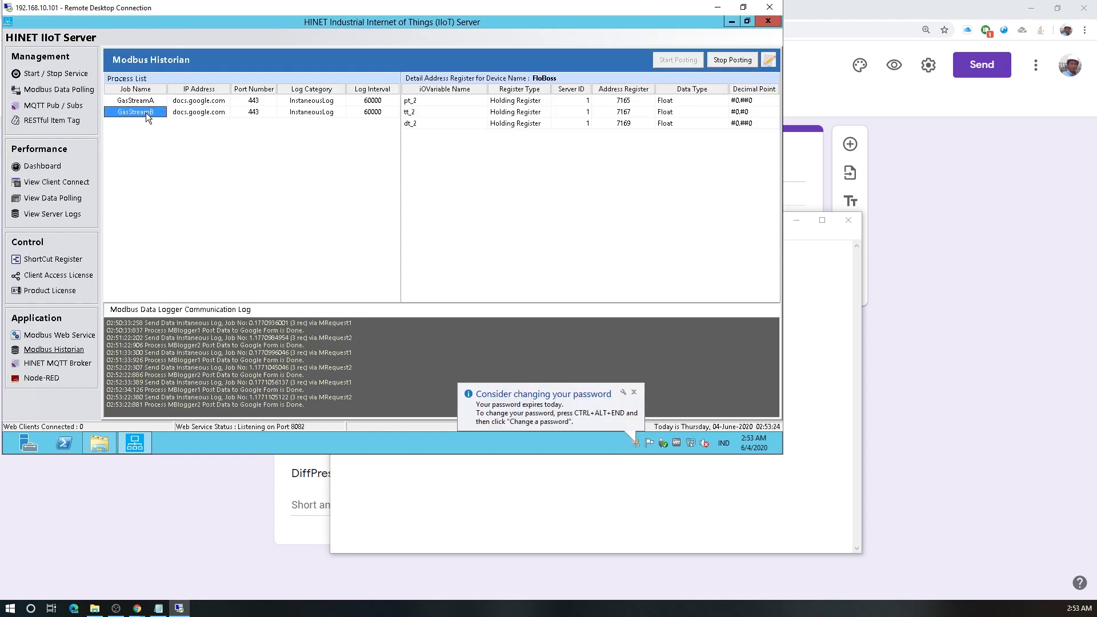
left_click(58, 90)
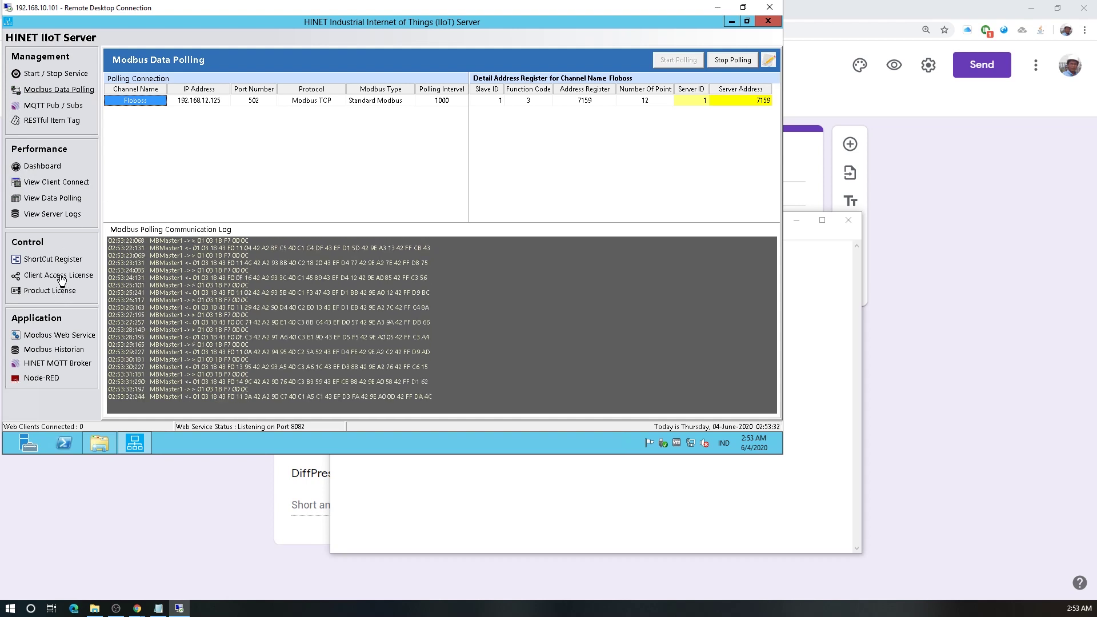
left_click(51, 349)
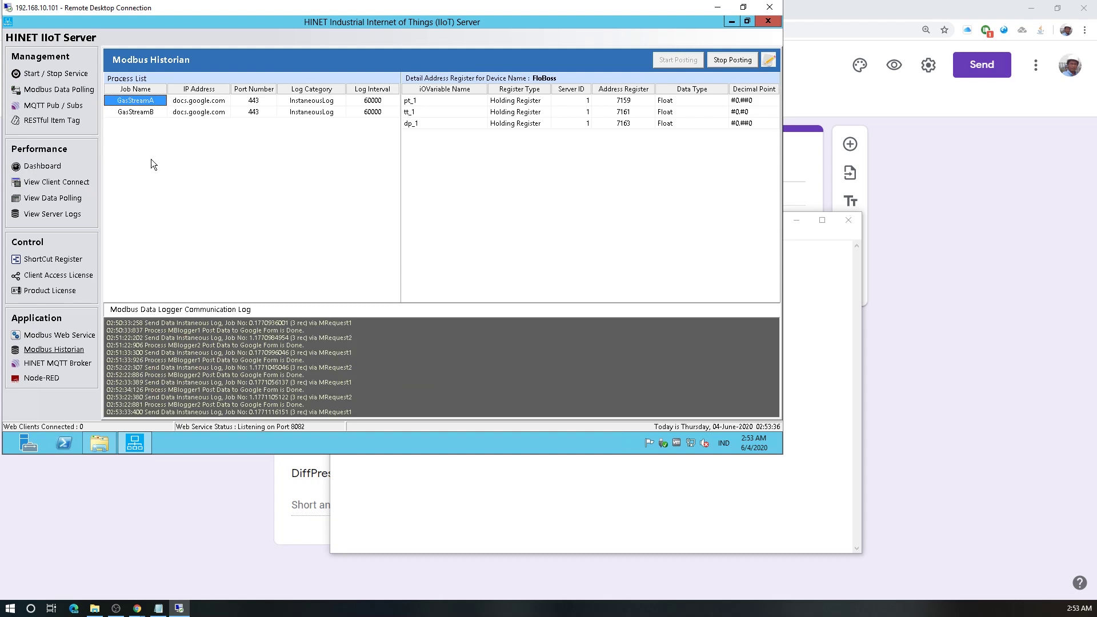
left_click(143, 112)
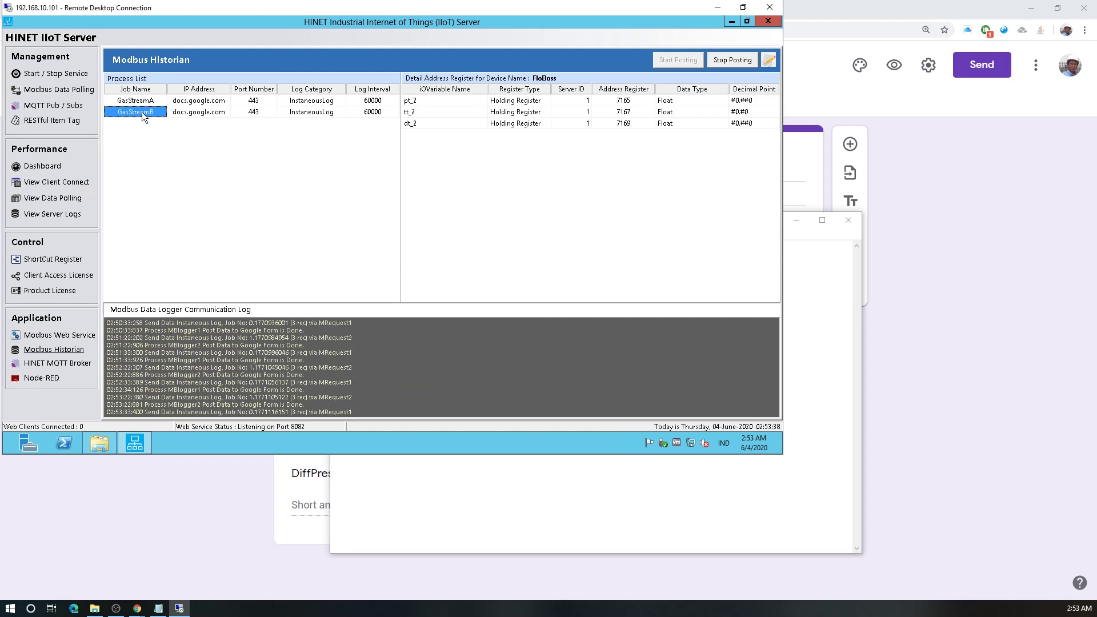
Step: Put the Google Forms window away, disconnect the remote session, and switch to the FloBoss S600+ FlowComputer report in Data Studio
left_click(877, 214)
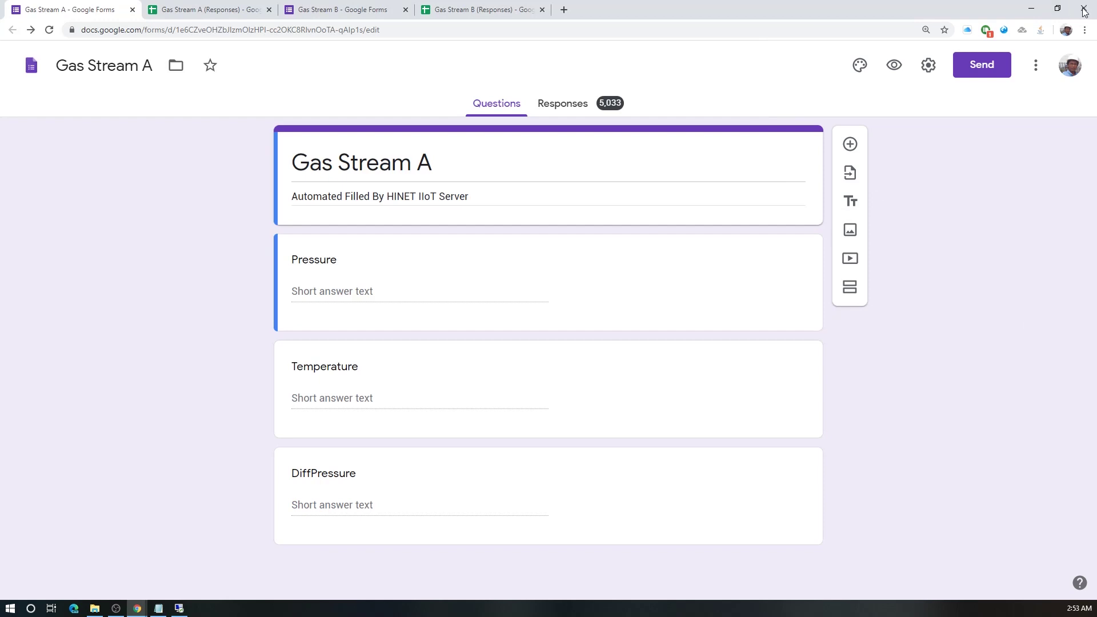
left_click(1031, 8)
left_click(771, 8)
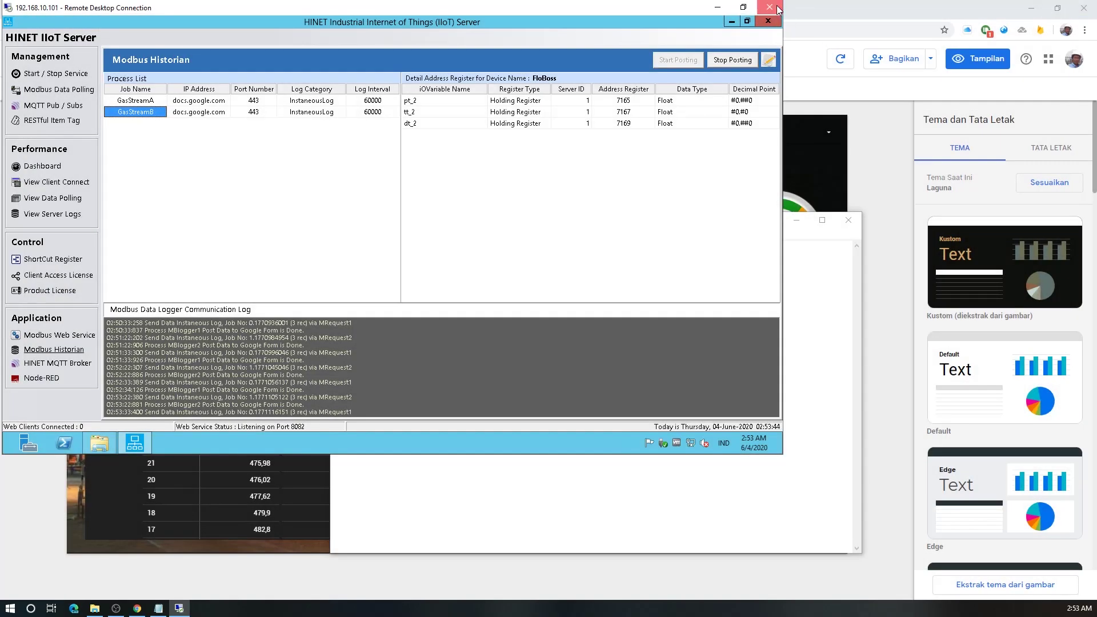
left_click(447, 248)
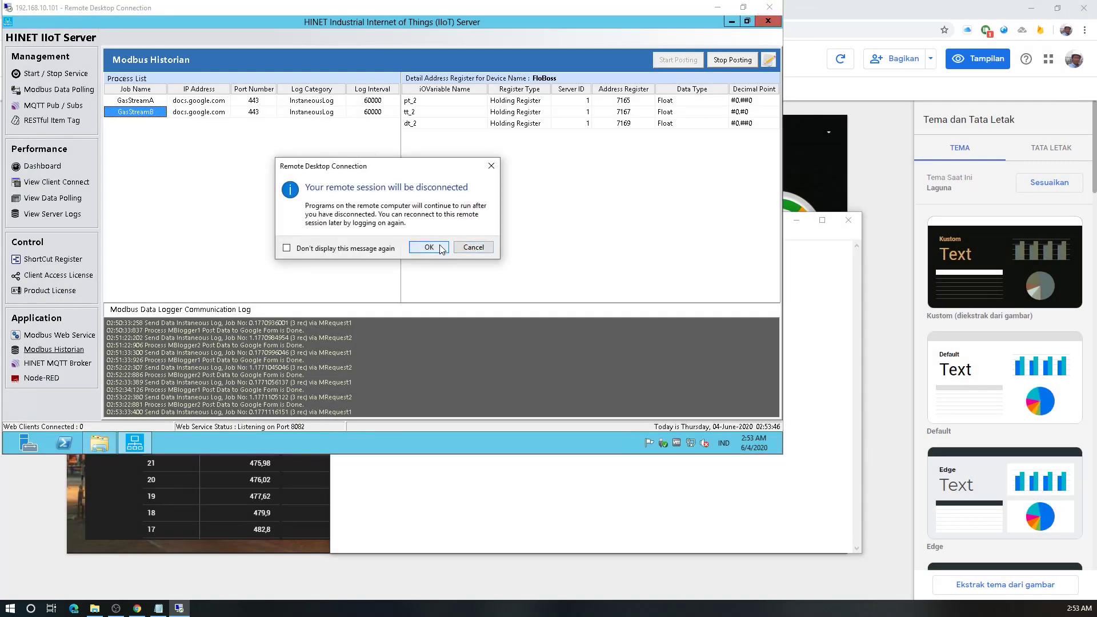
left_click(881, 257)
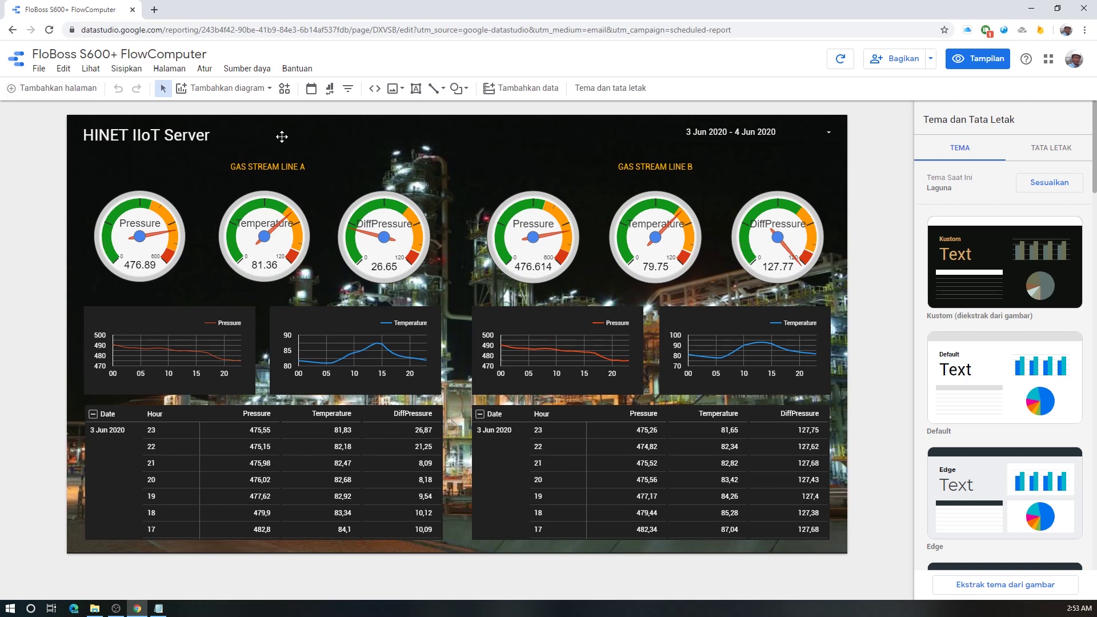
Step: Examine the data settings of the Gas Stream B and A pivot tables and their Pressure and Temperature line charts
left_click(664, 437)
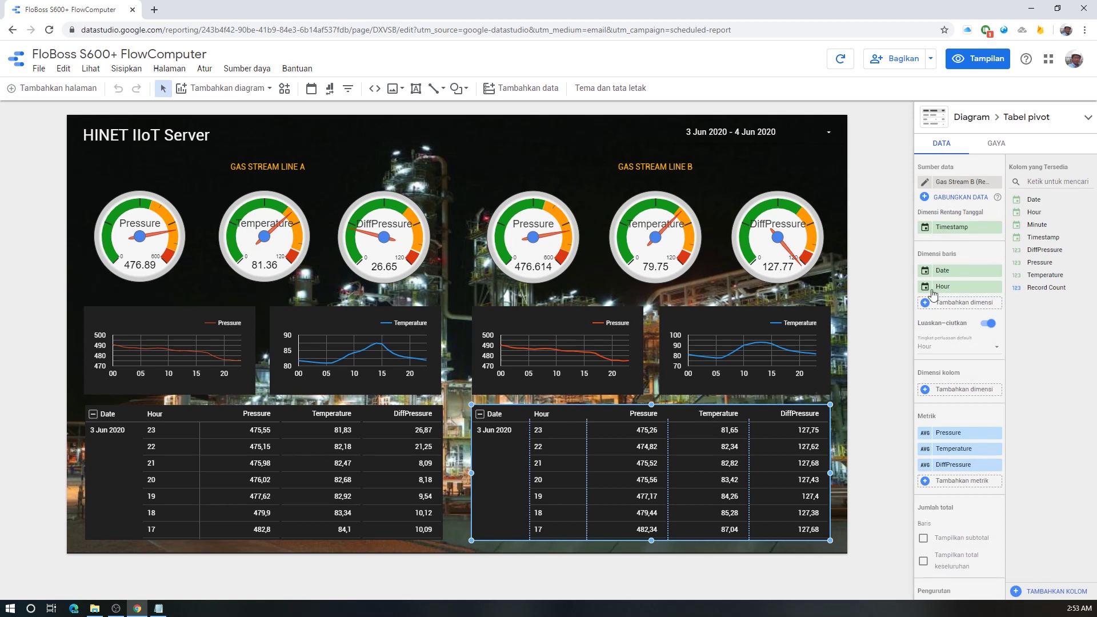
left_click(344, 439)
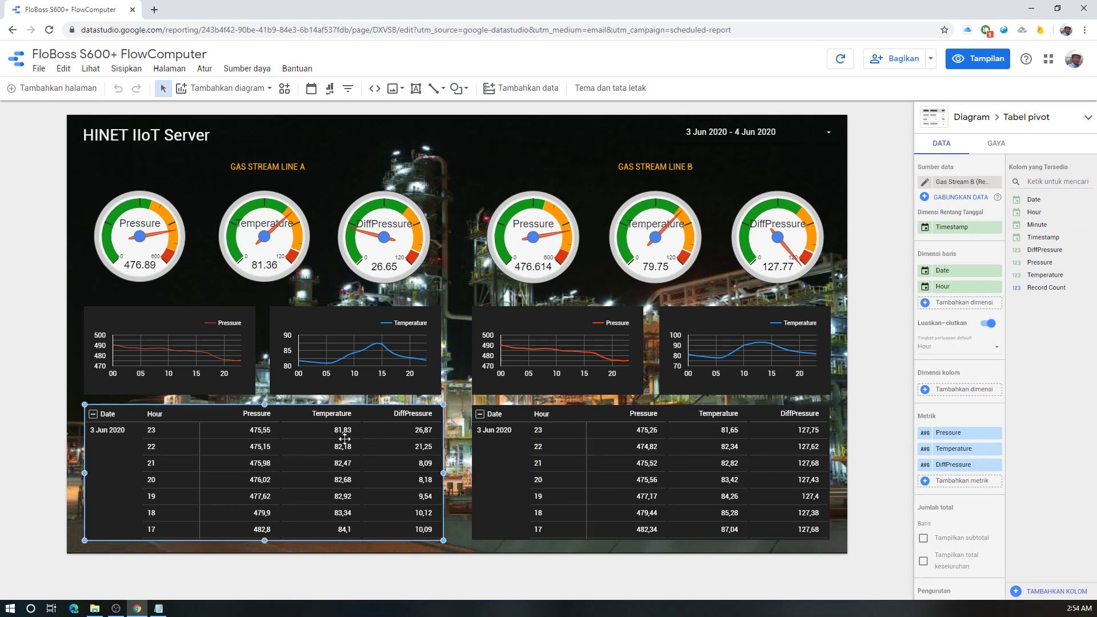
left_click(757, 354)
left_click(628, 357)
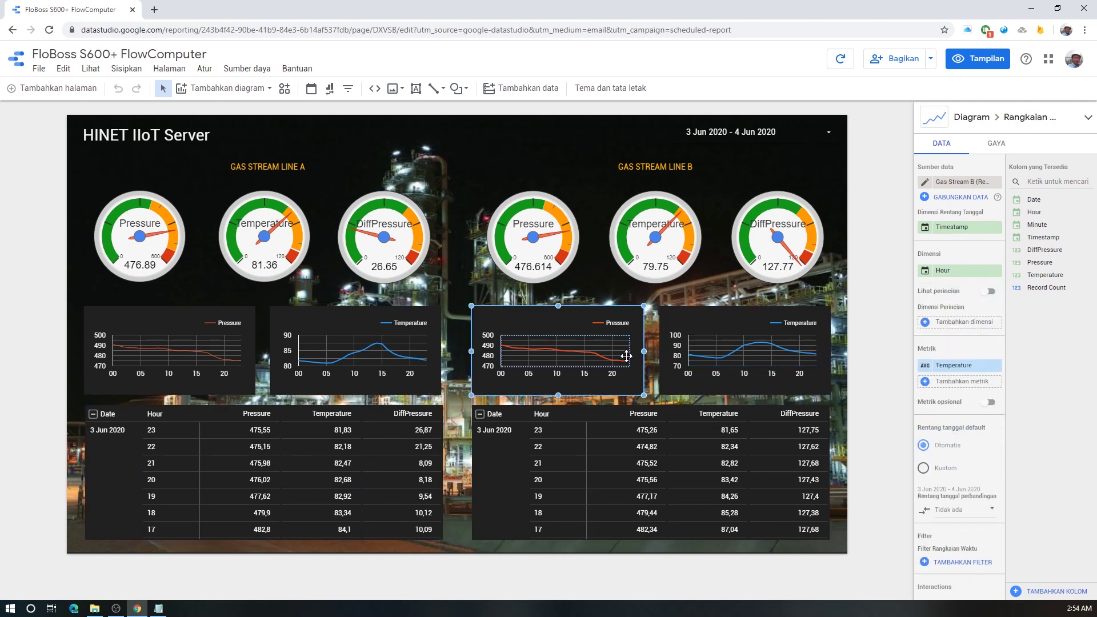
left_click(346, 359)
left_click(205, 357)
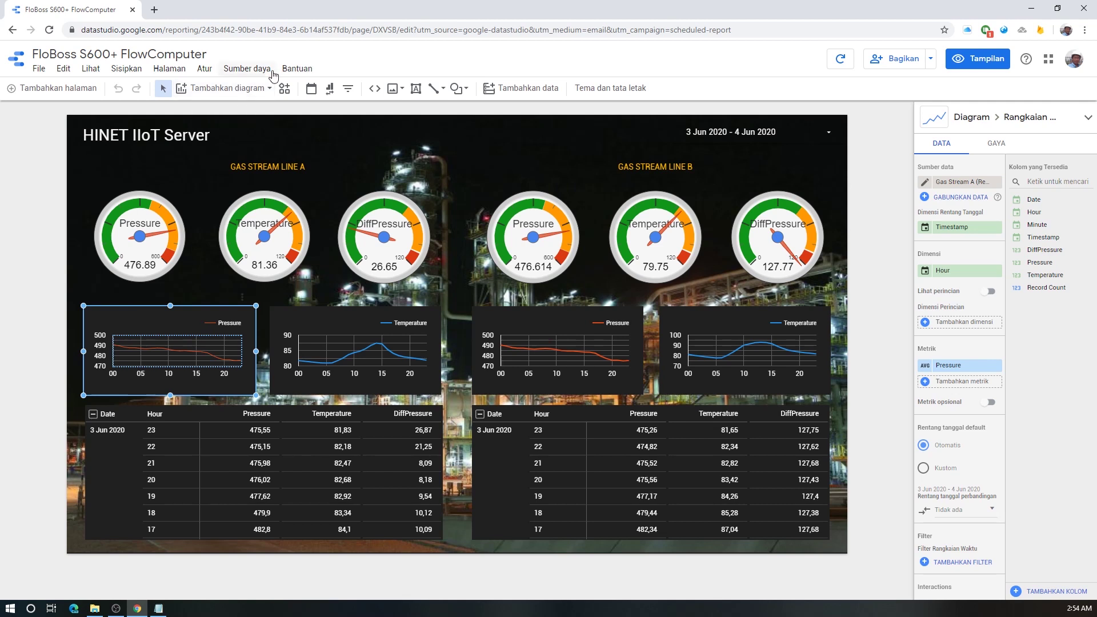
Step: List the report's data sources and open Gas Stream A (Responses) - Form Responses 1 to view its fields
left_click(247, 69)
left_click(273, 92)
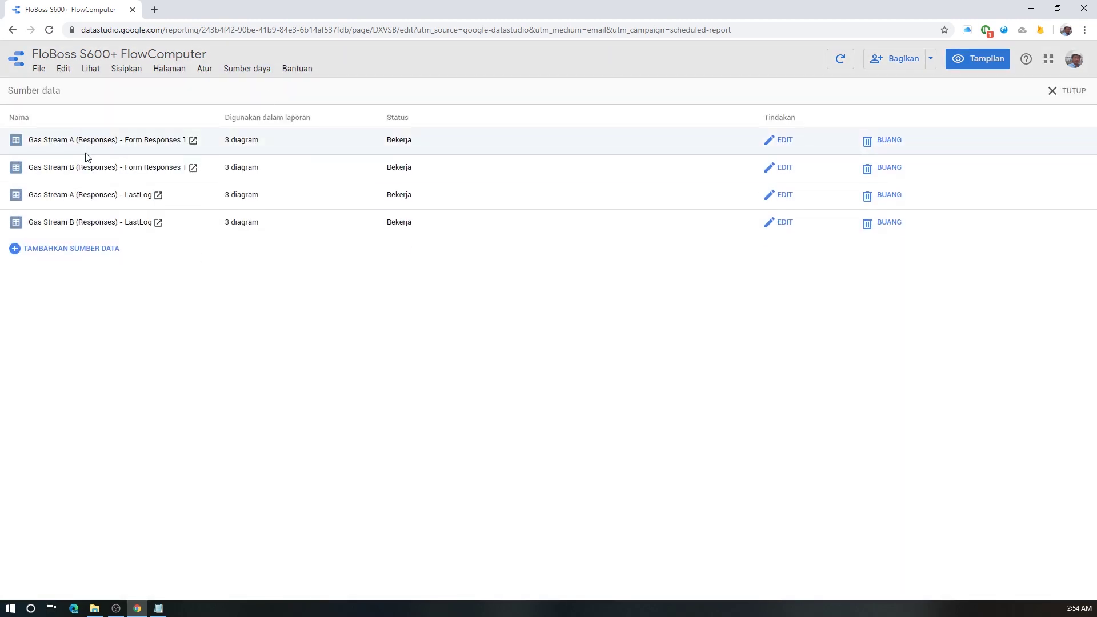
left_click(194, 143)
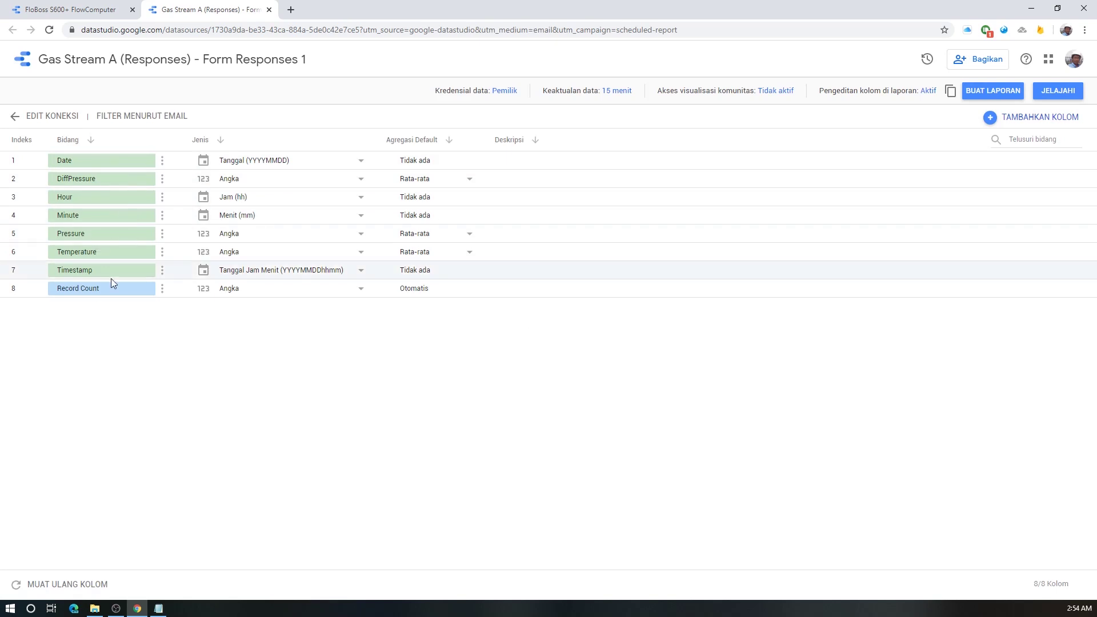
Step: Open the report's Gas Stream B (Responses) - Form Responses 1 and both LastLog data sources to view their fields
left_click(70, 9)
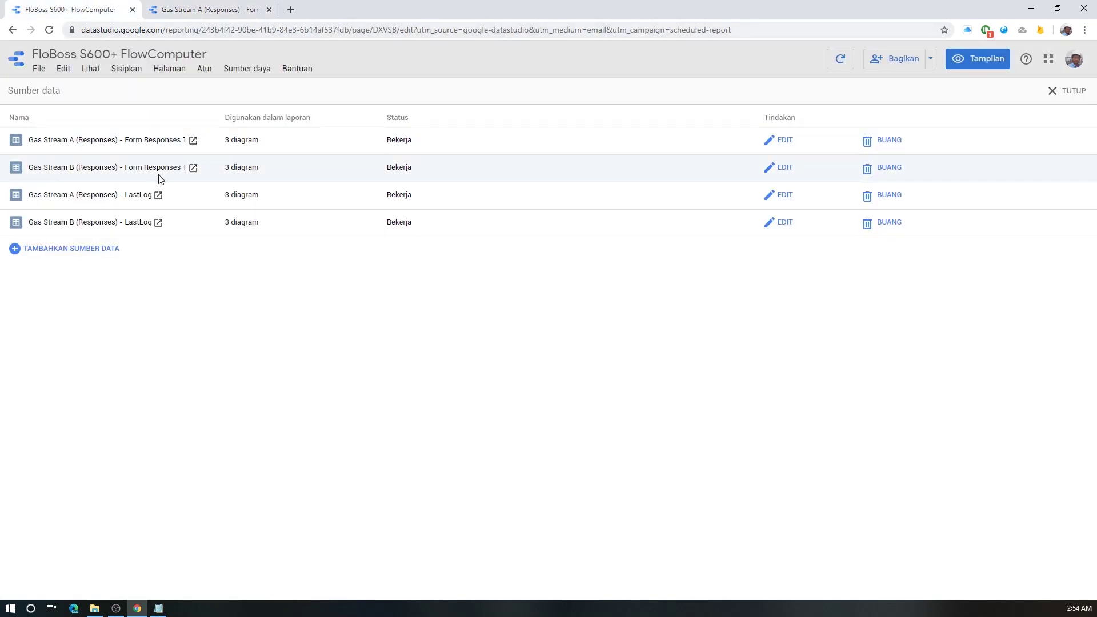
left_click(194, 168)
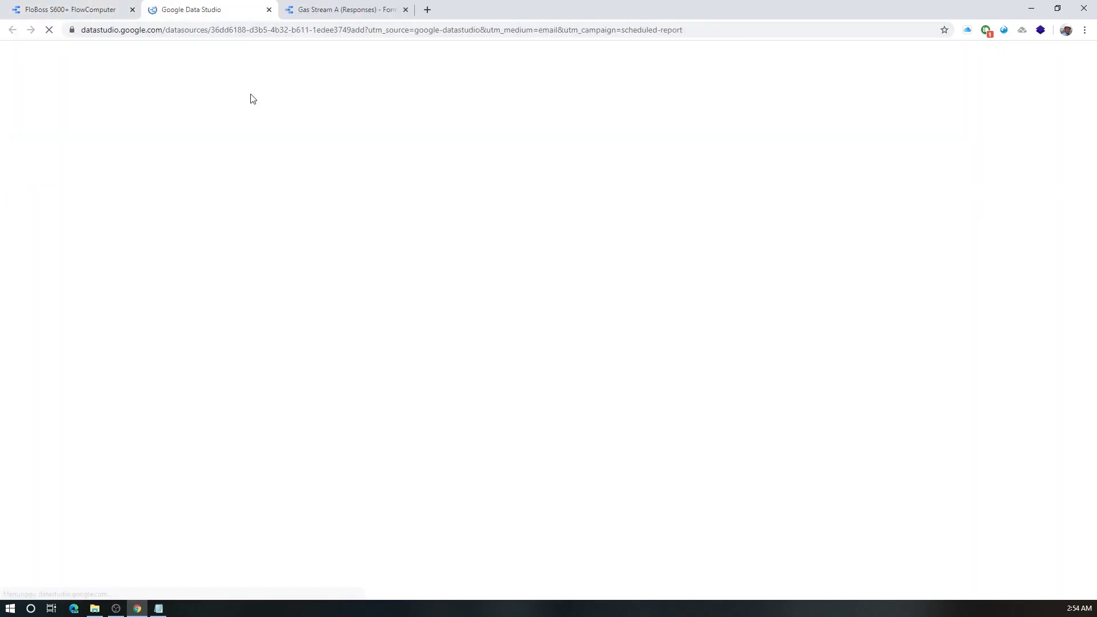
left_click(78, 9)
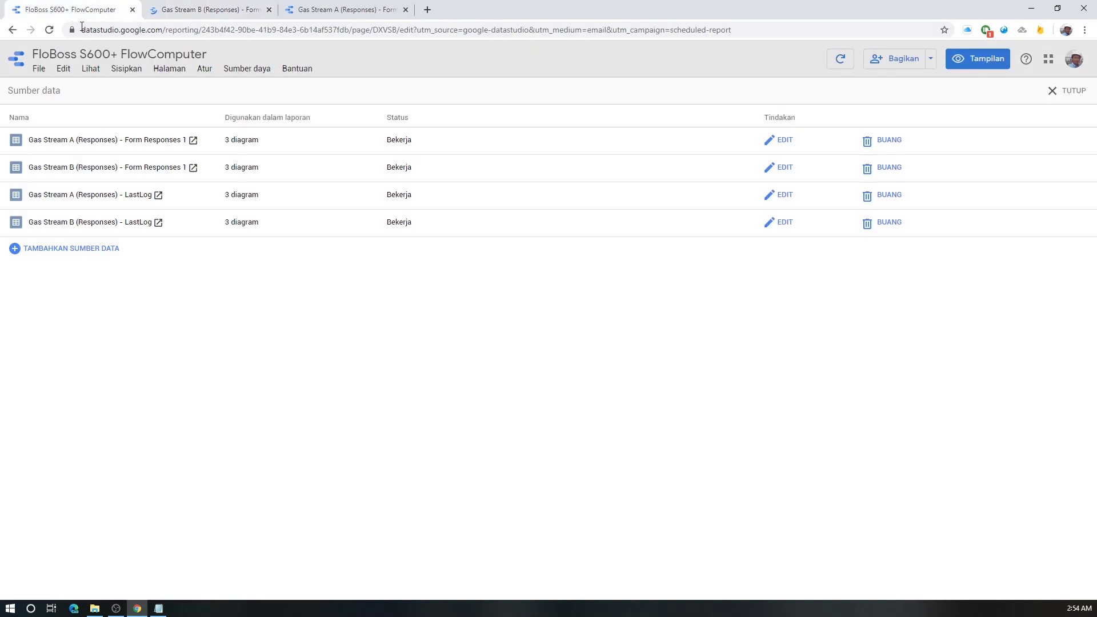
left_click(159, 200)
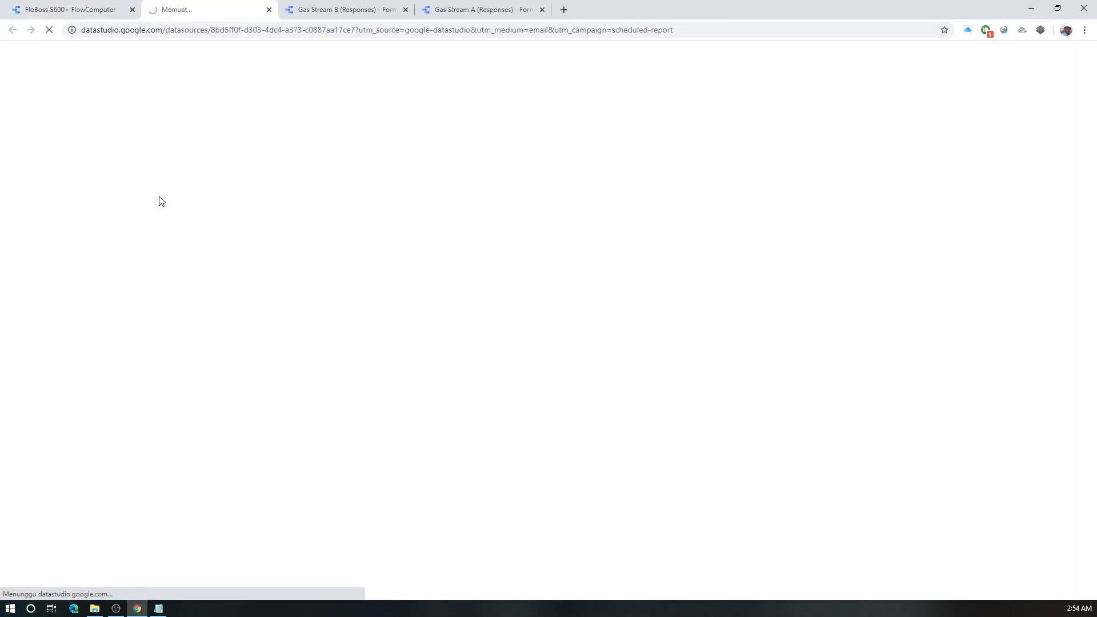
left_click(76, 8)
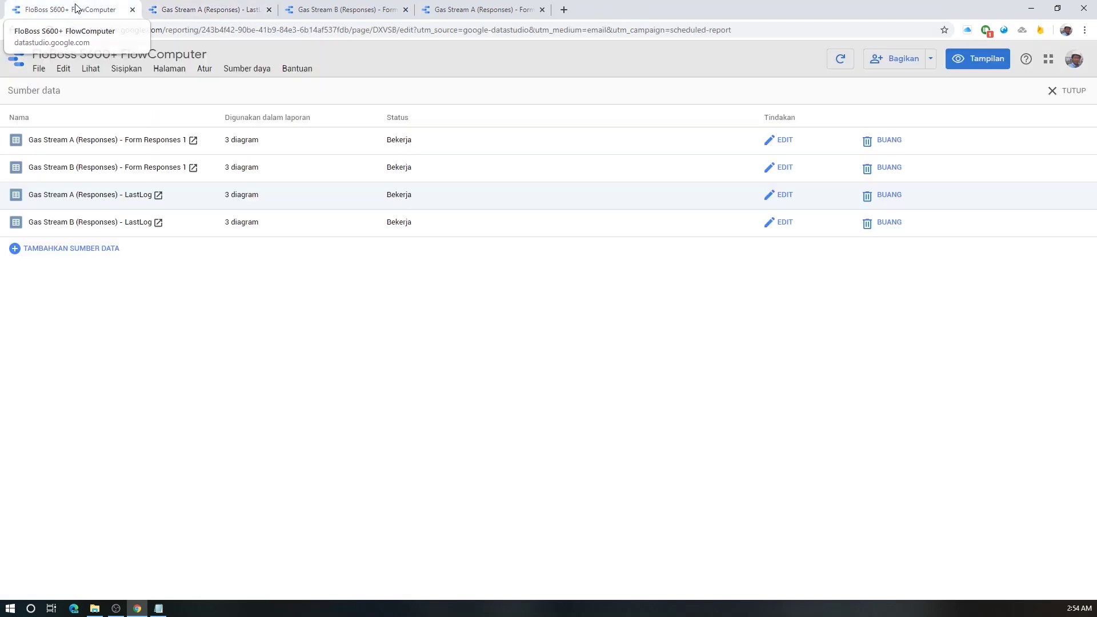
left_click(159, 222)
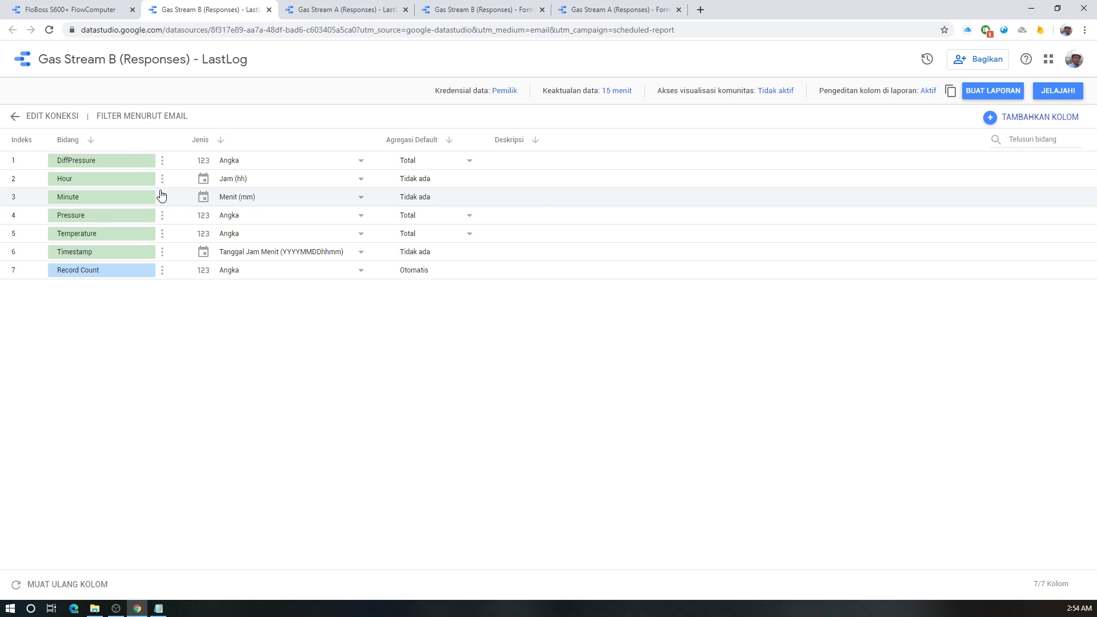
Step: Return to the FloBoss S600+ FlowComputer report in view mode and review its gauges, line charts and hourly tables for both gas streams
left_click(63, 10)
left_click(11, 30)
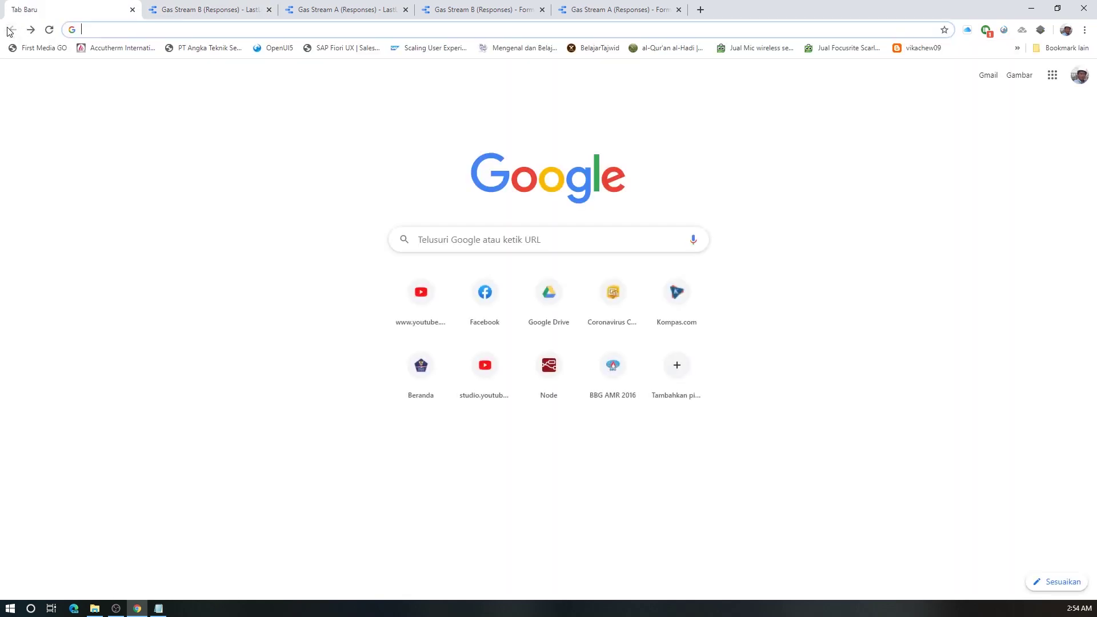
type("drive.google.com")
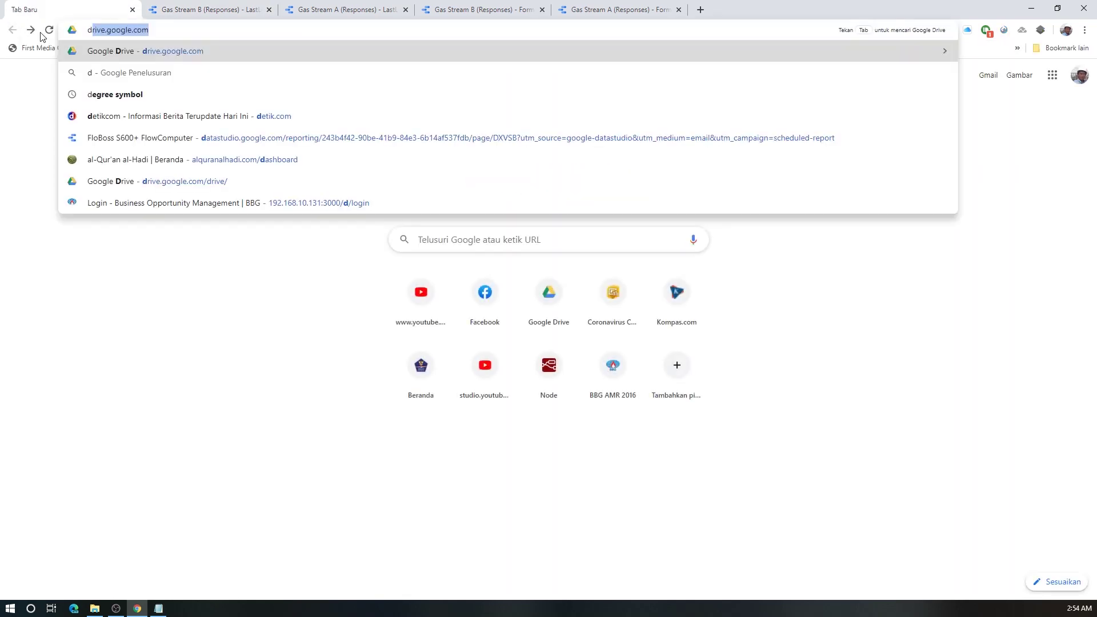
key("Down")
key("Down")
key("Down")
key("Down")
key("Return")
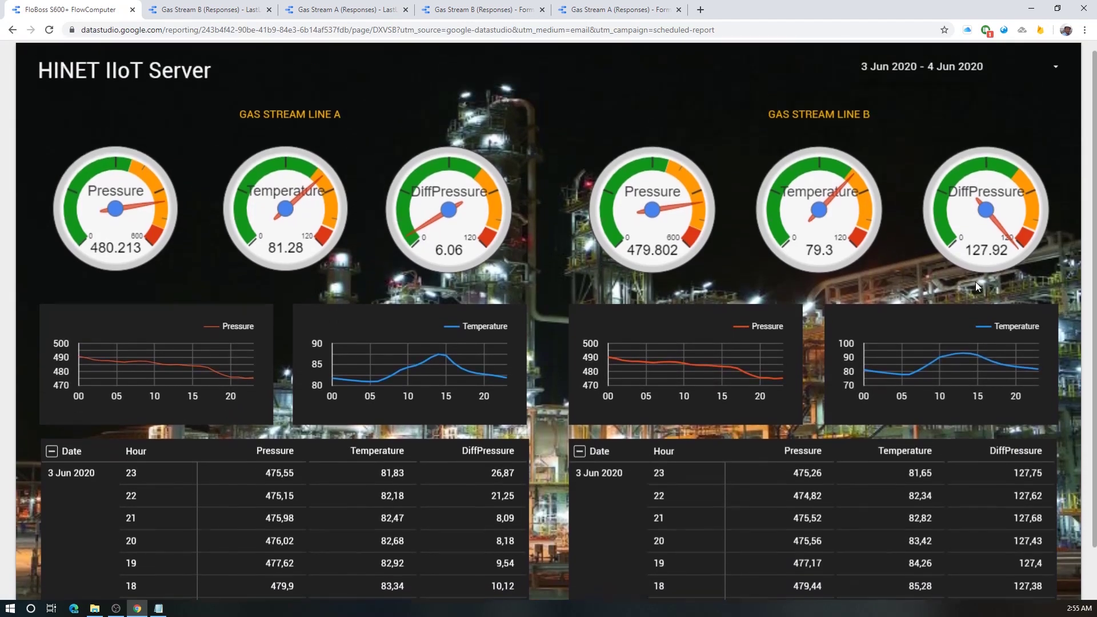
scroll(975, 283, "down", 1)
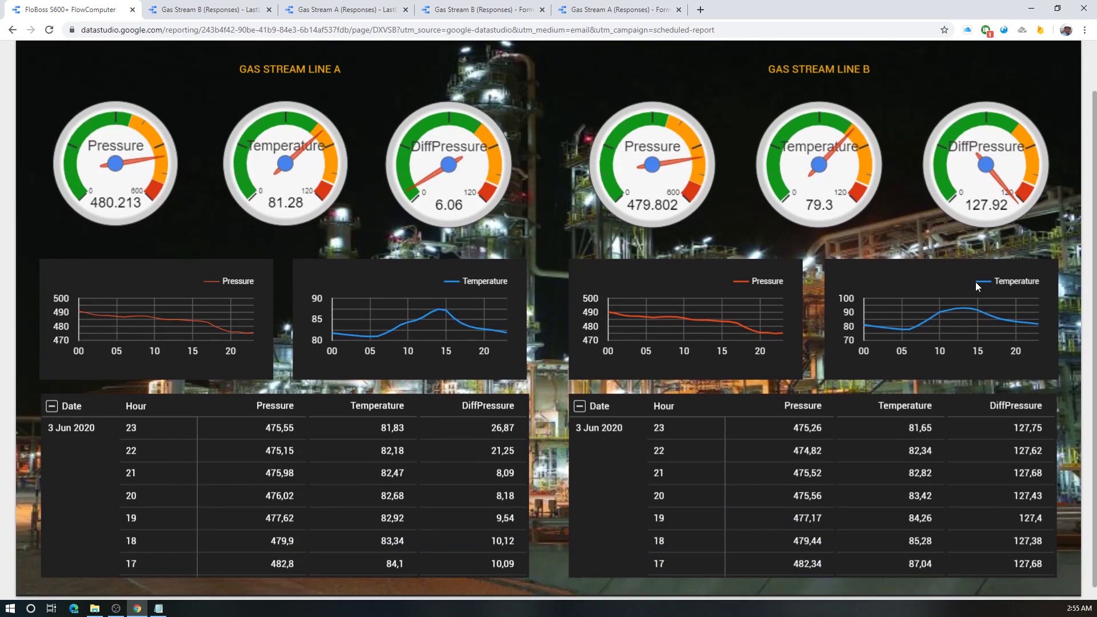